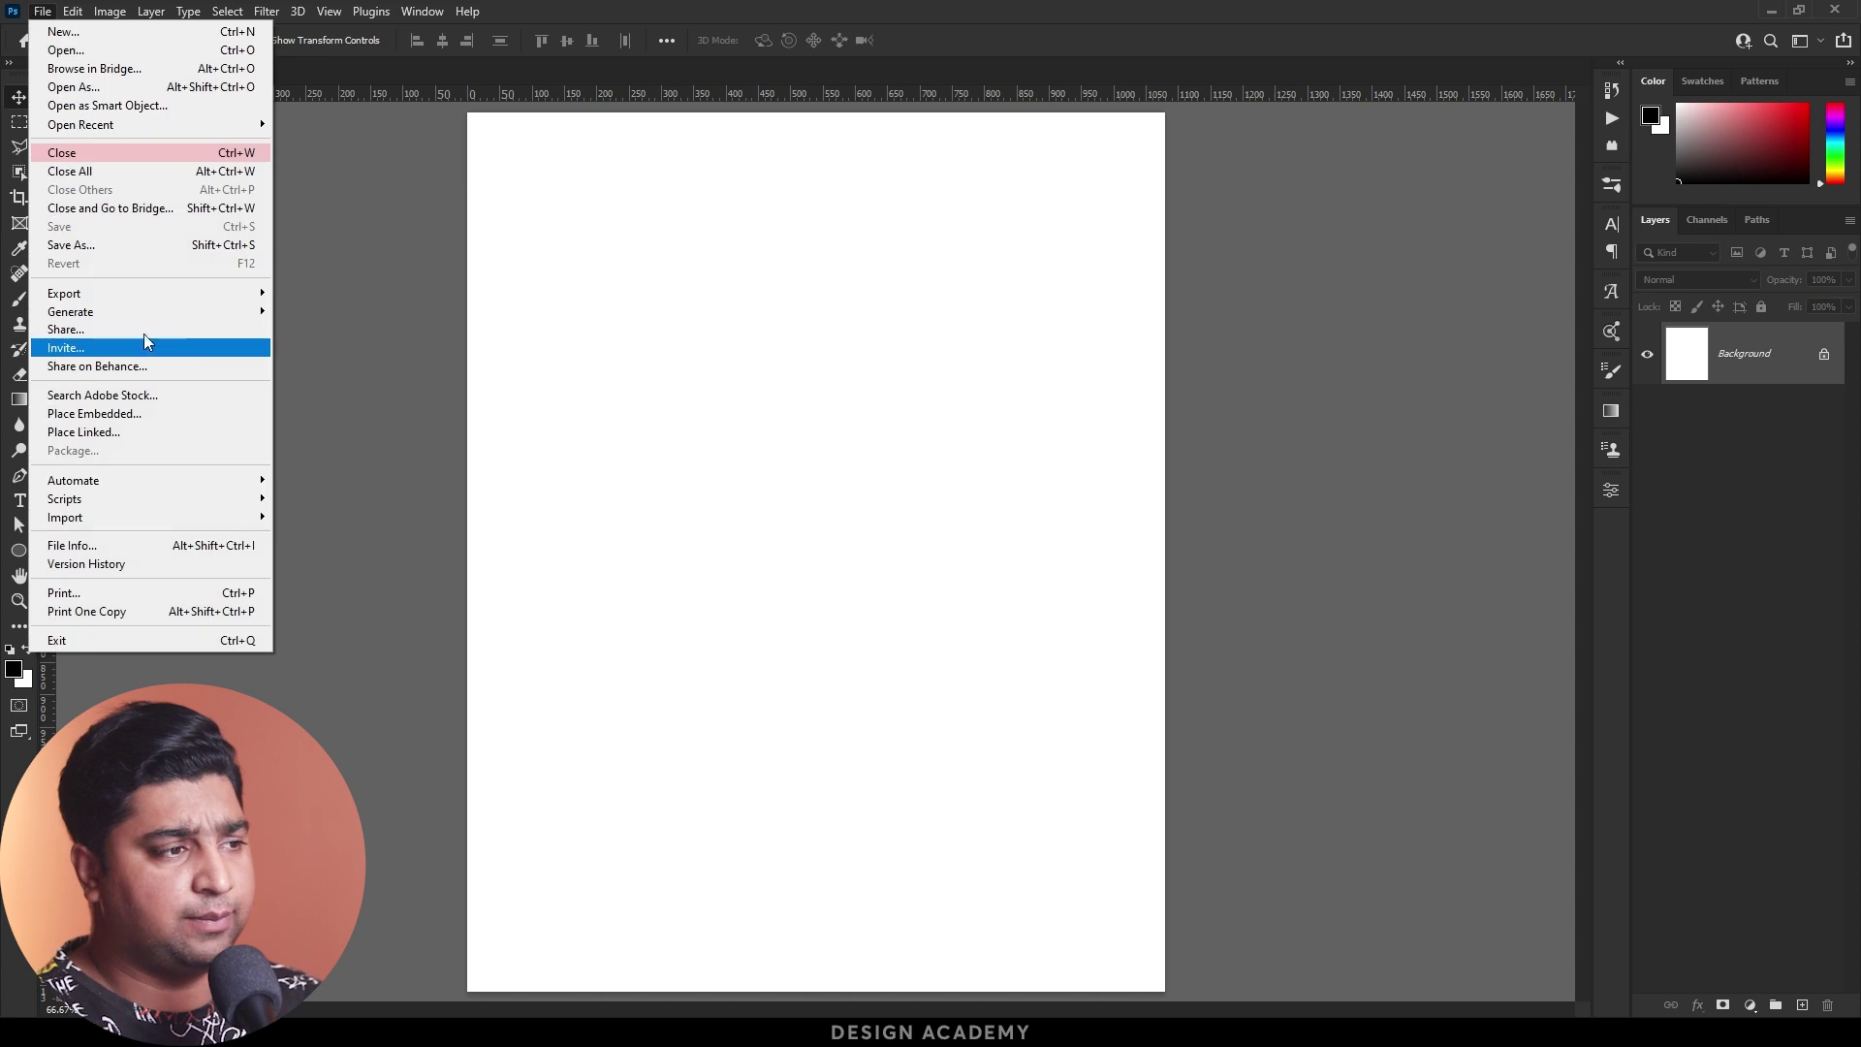
Step: Place the grey cat photo from the double exp folder as embedded, scale it past the canvas width and shift it down
{"action": "left_click", "coordinate": [136, 414]}
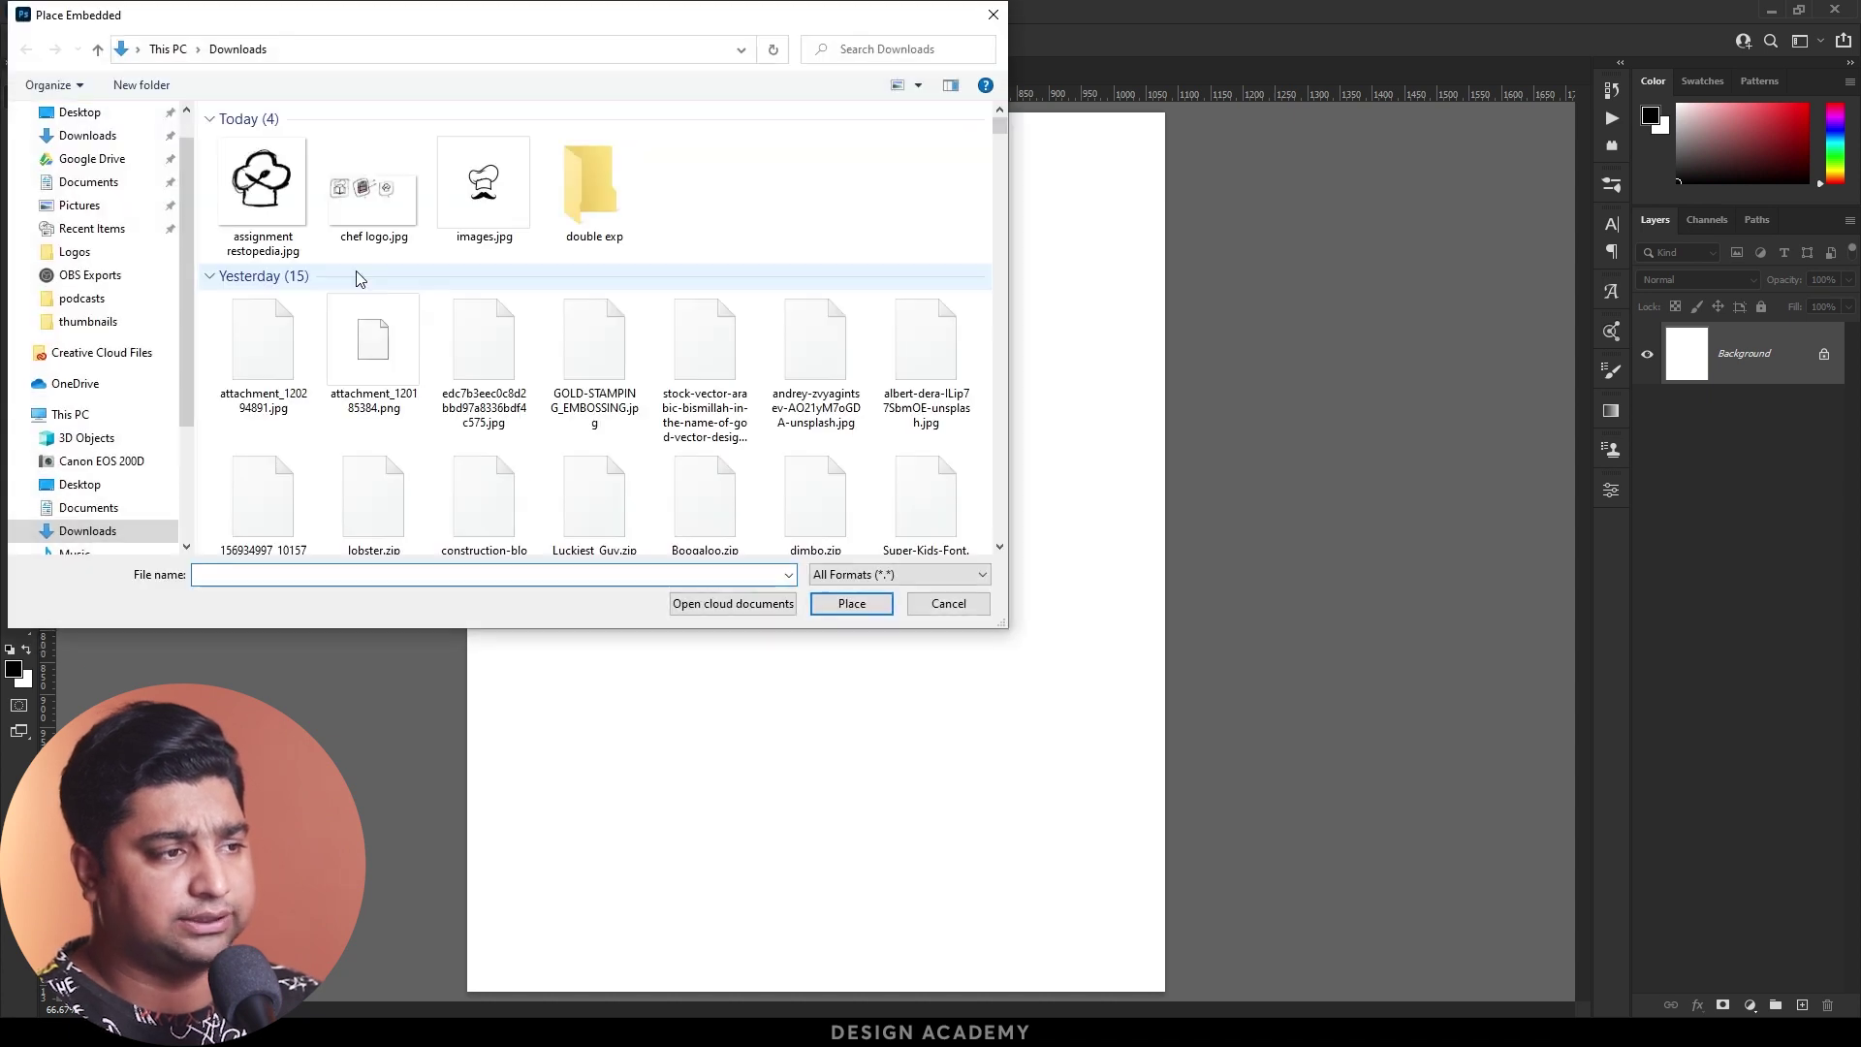
{"action": "double_click", "coordinate": [591, 200]}
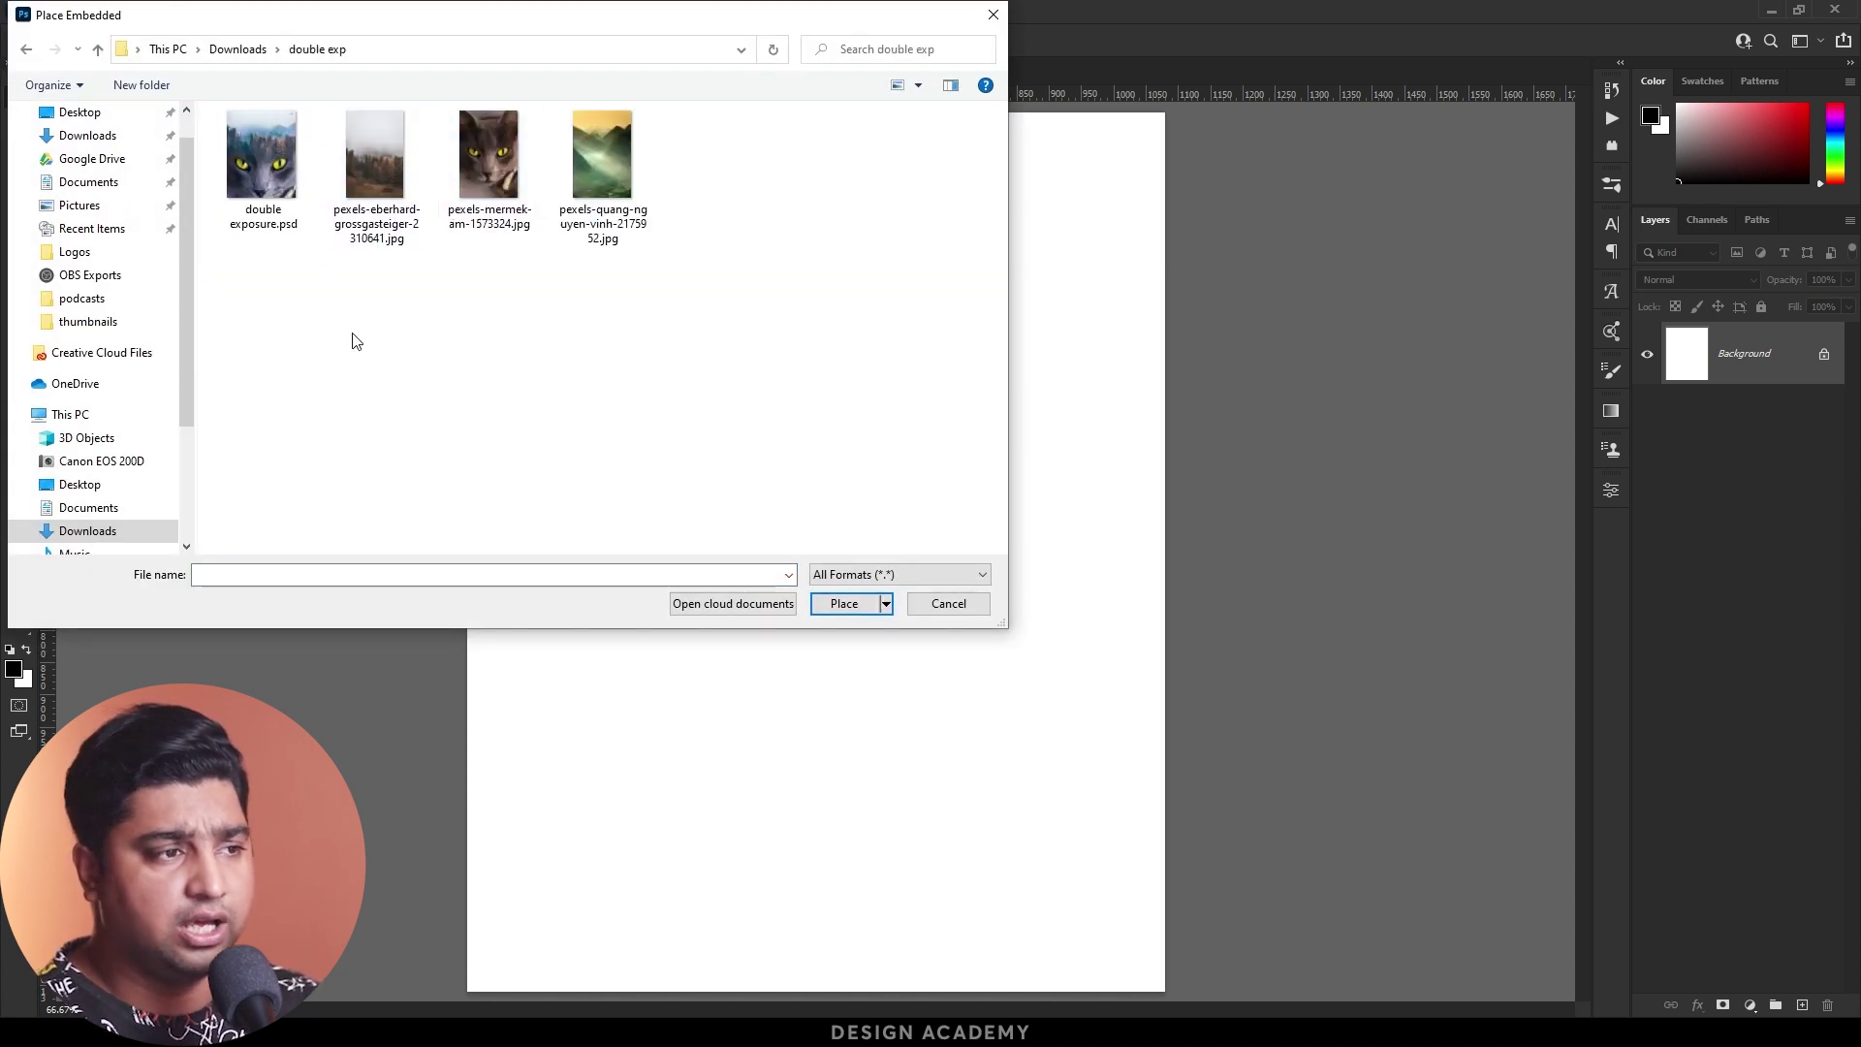
{"action": "left_click", "coordinate": [839, 601]}
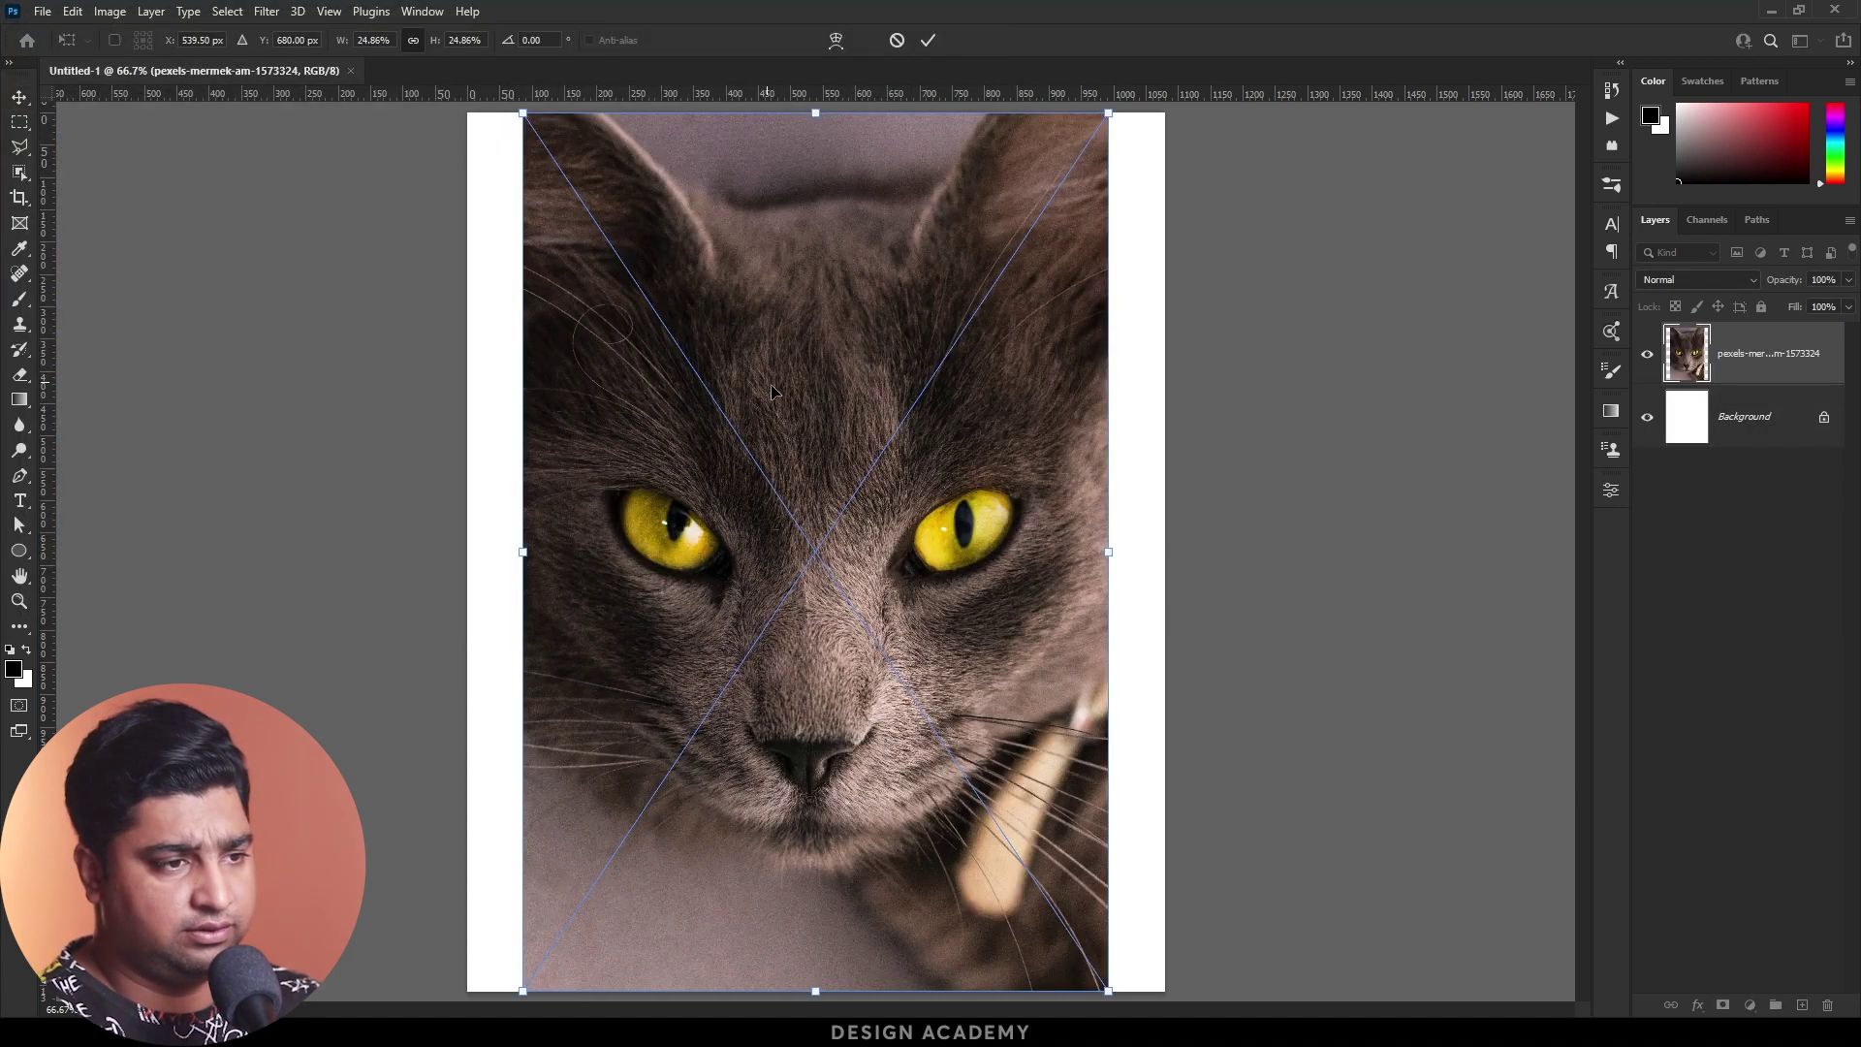
{"action": "left_click_drag", "start_coordinate": [1107, 555], "coordinate": [1196, 554]}
{"action": "left_click_drag", "start_coordinate": [971, 495], "coordinate": [986, 610]}
{"action": "key", "text": "Return"}
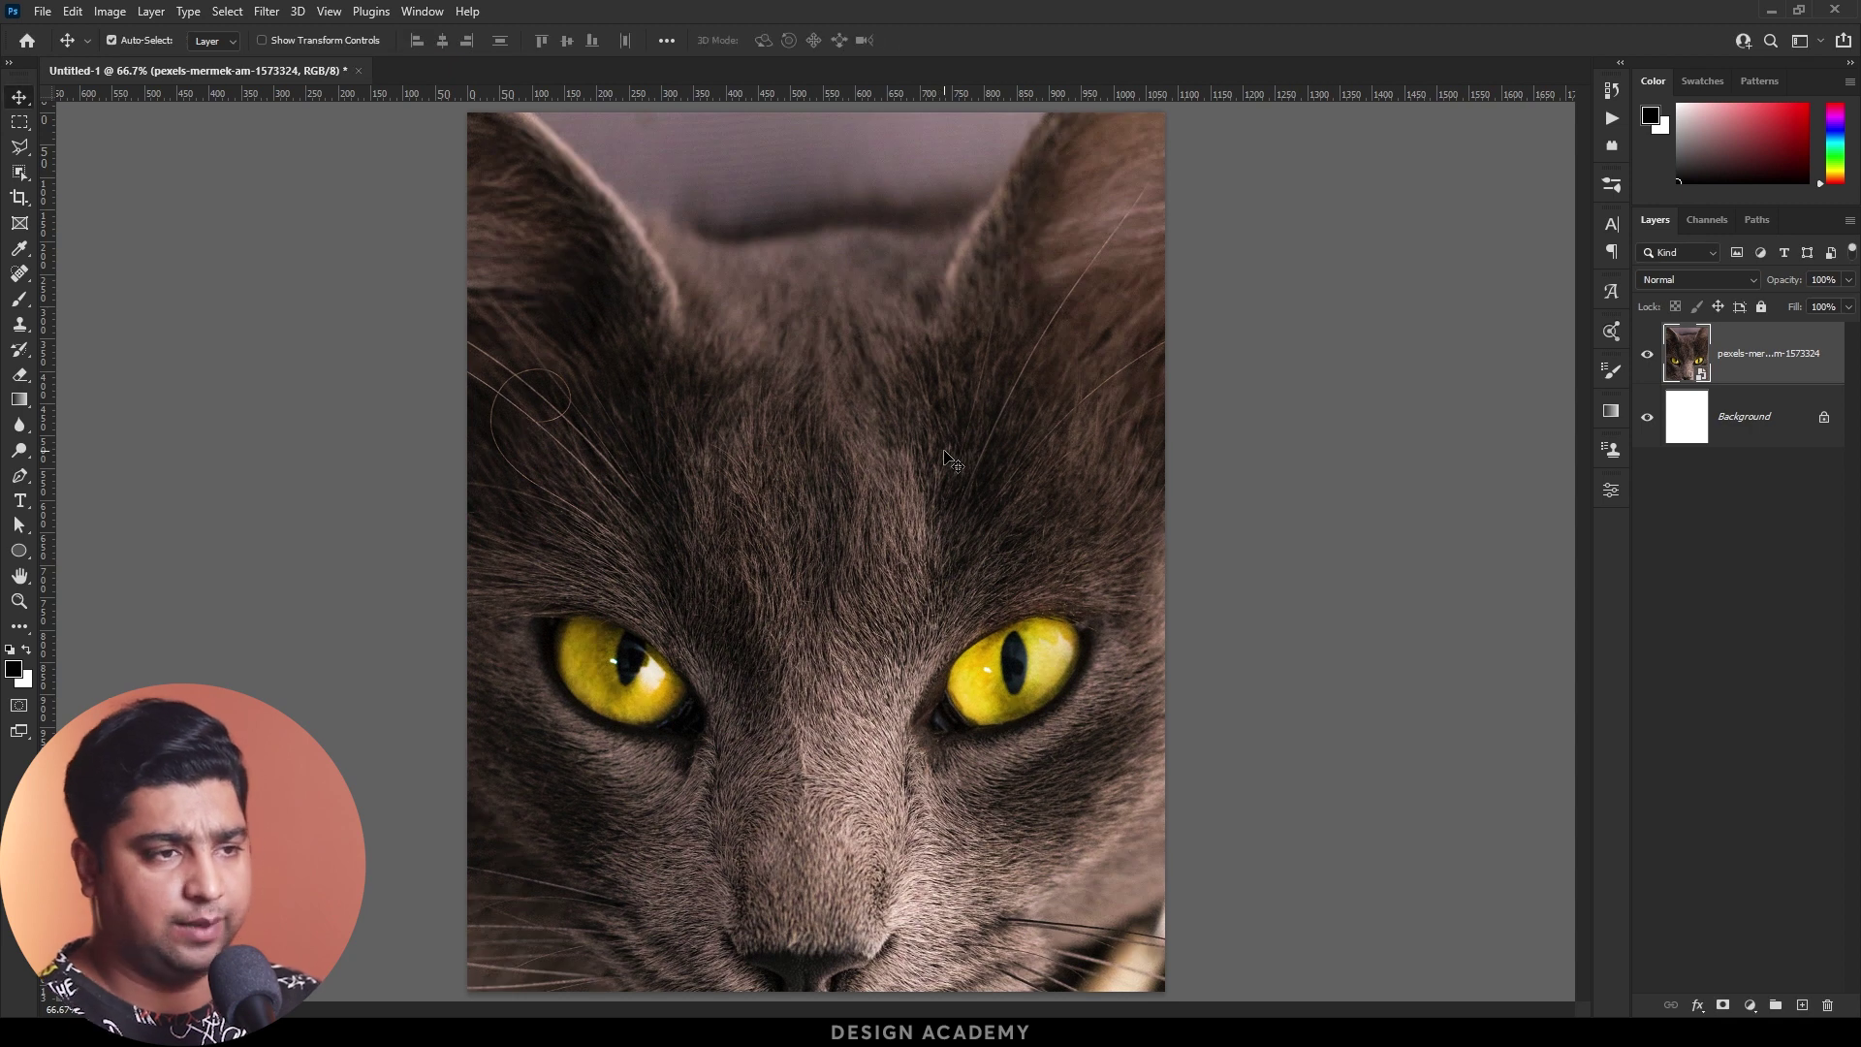
Step: Place the foggy autumn forest photo as an embedded layer above the cat and scale it to fill the canvas width
{"action": "left_click", "coordinate": [43, 10]}
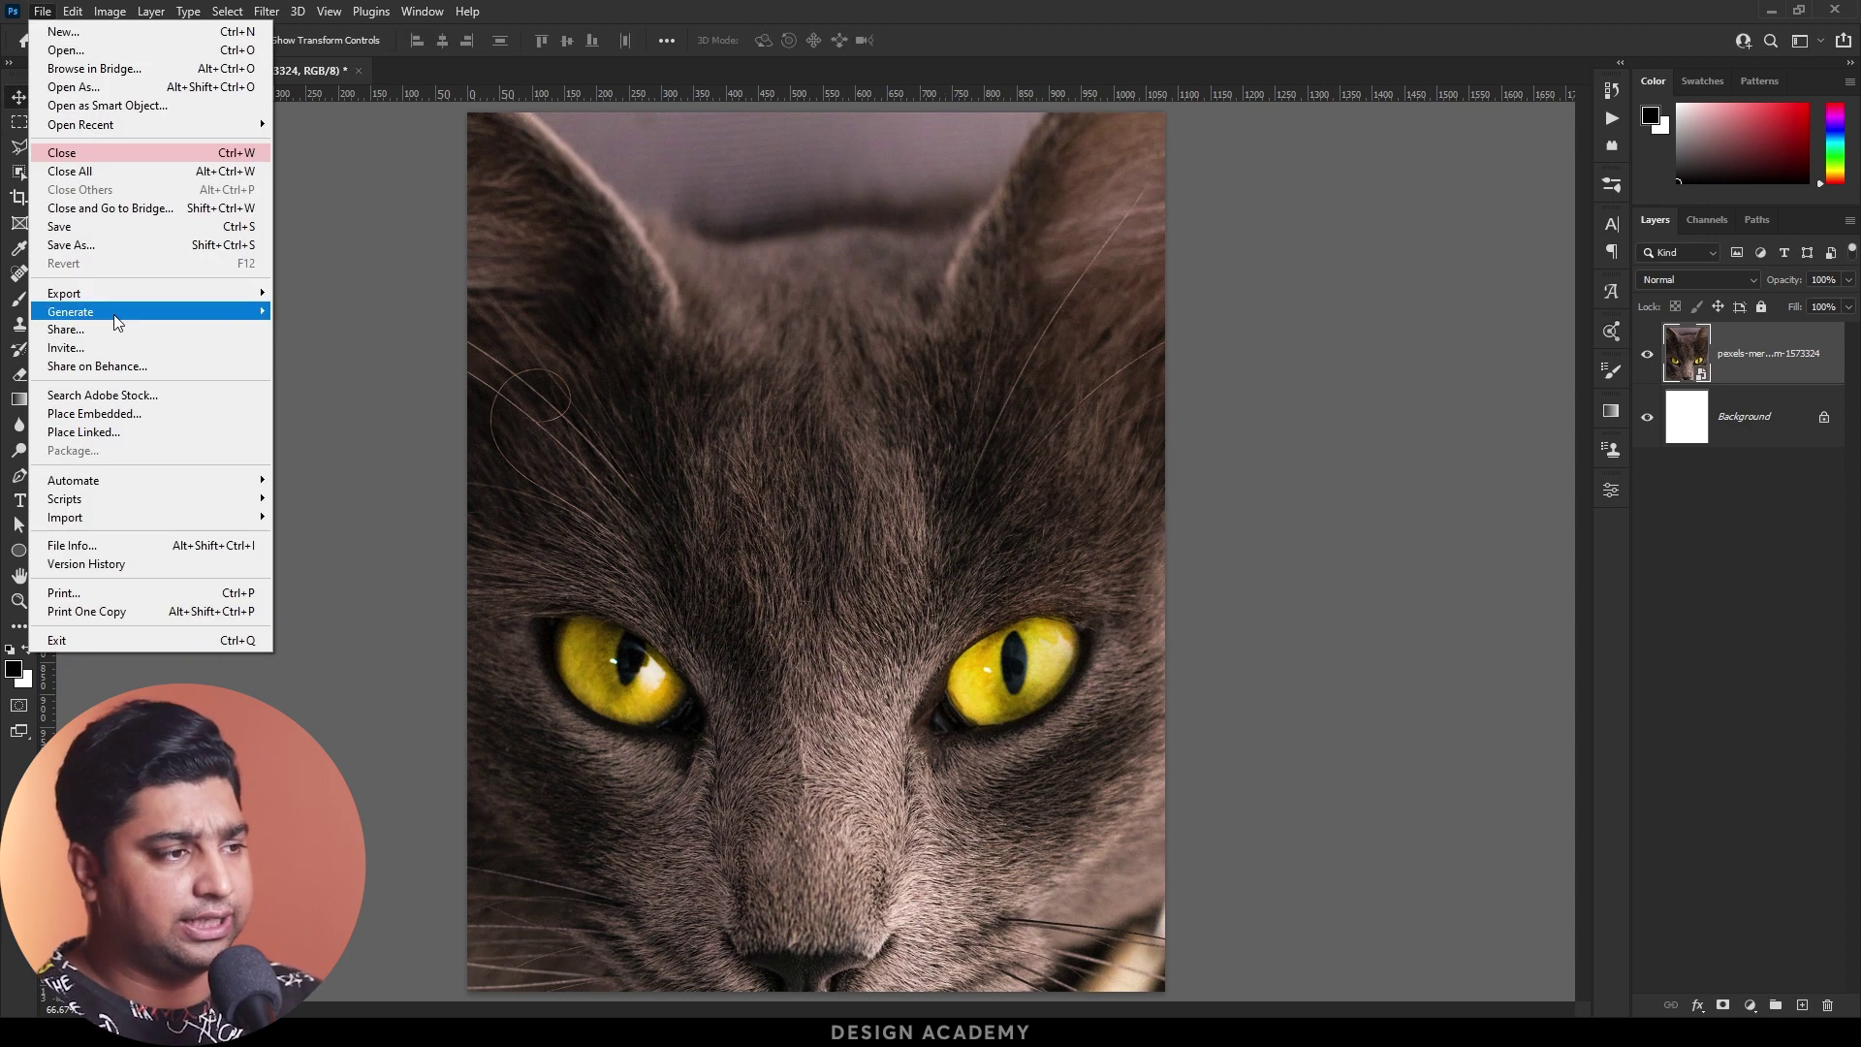
{"action": "left_click", "coordinate": [131, 411]}
{"action": "left_click", "coordinate": [394, 166]}
{"action": "double_click", "coordinate": [394, 167]}
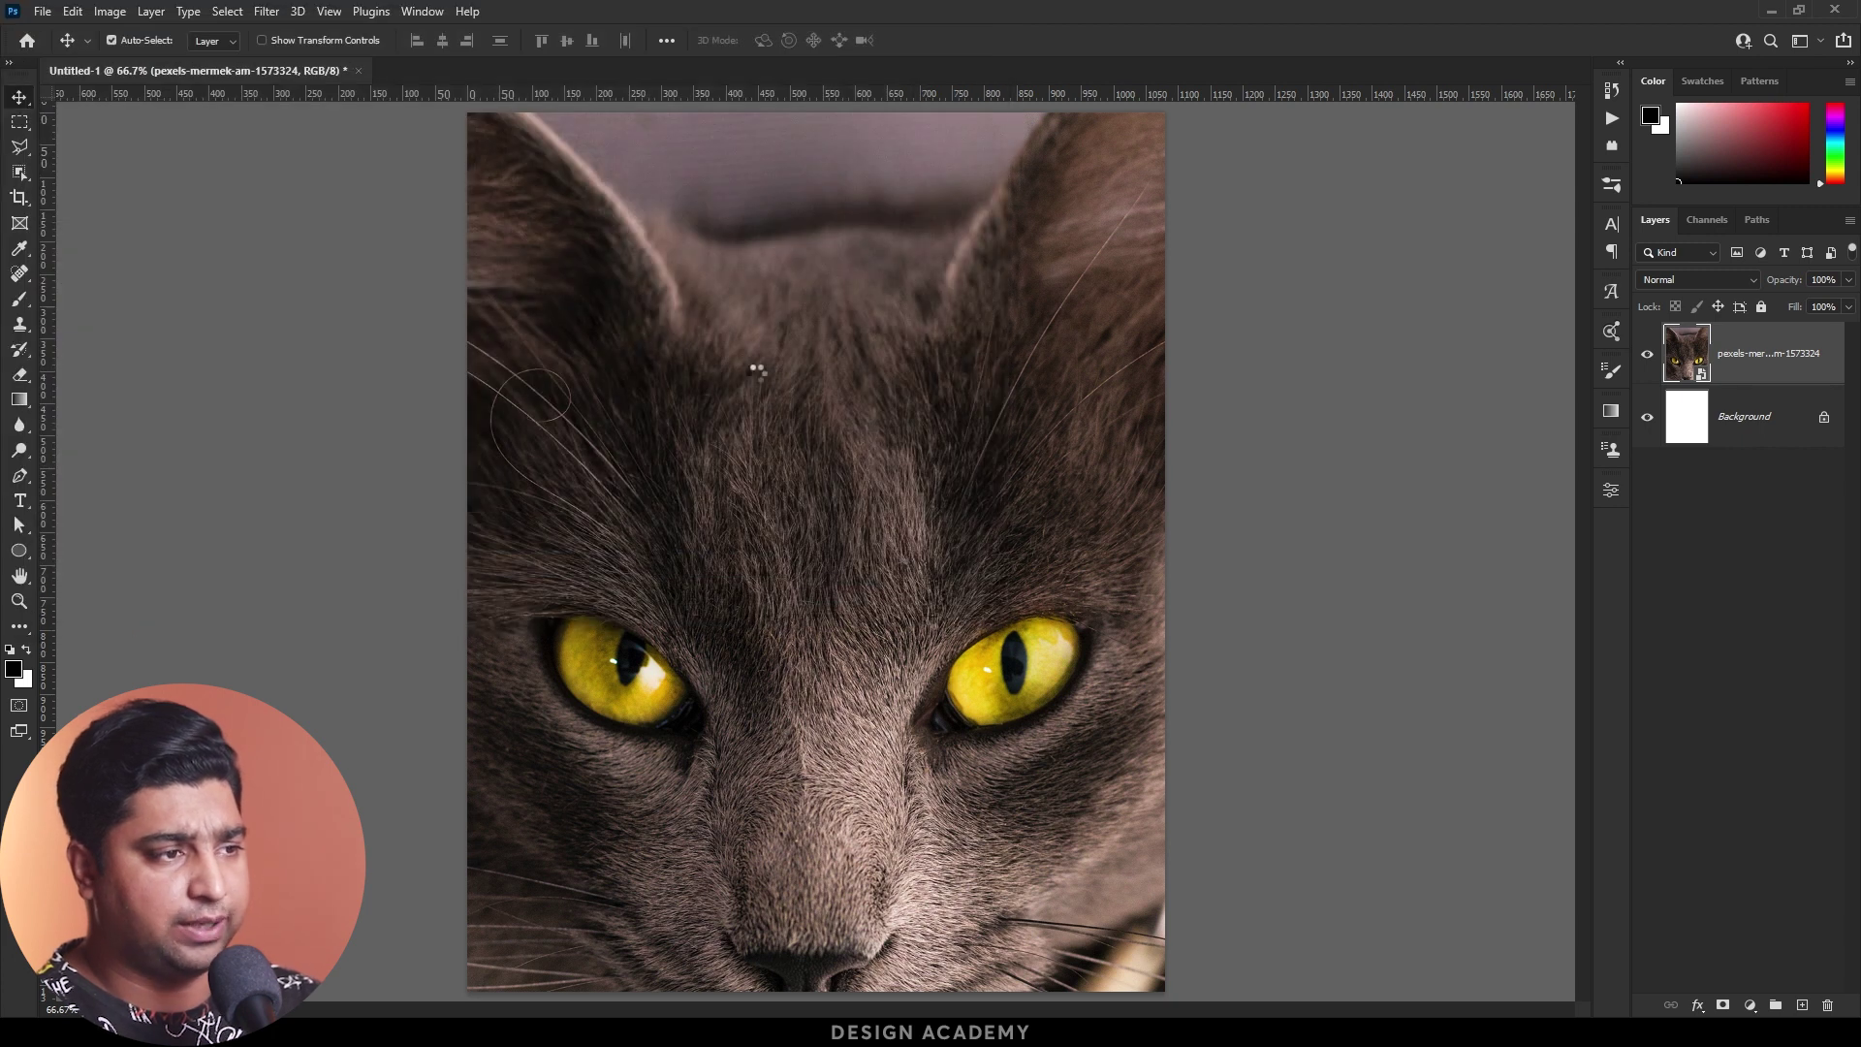
{"action": "left_click_drag", "start_coordinate": [1106, 552], "coordinate": [1165, 531]}
{"action": "key", "text": "Return"}
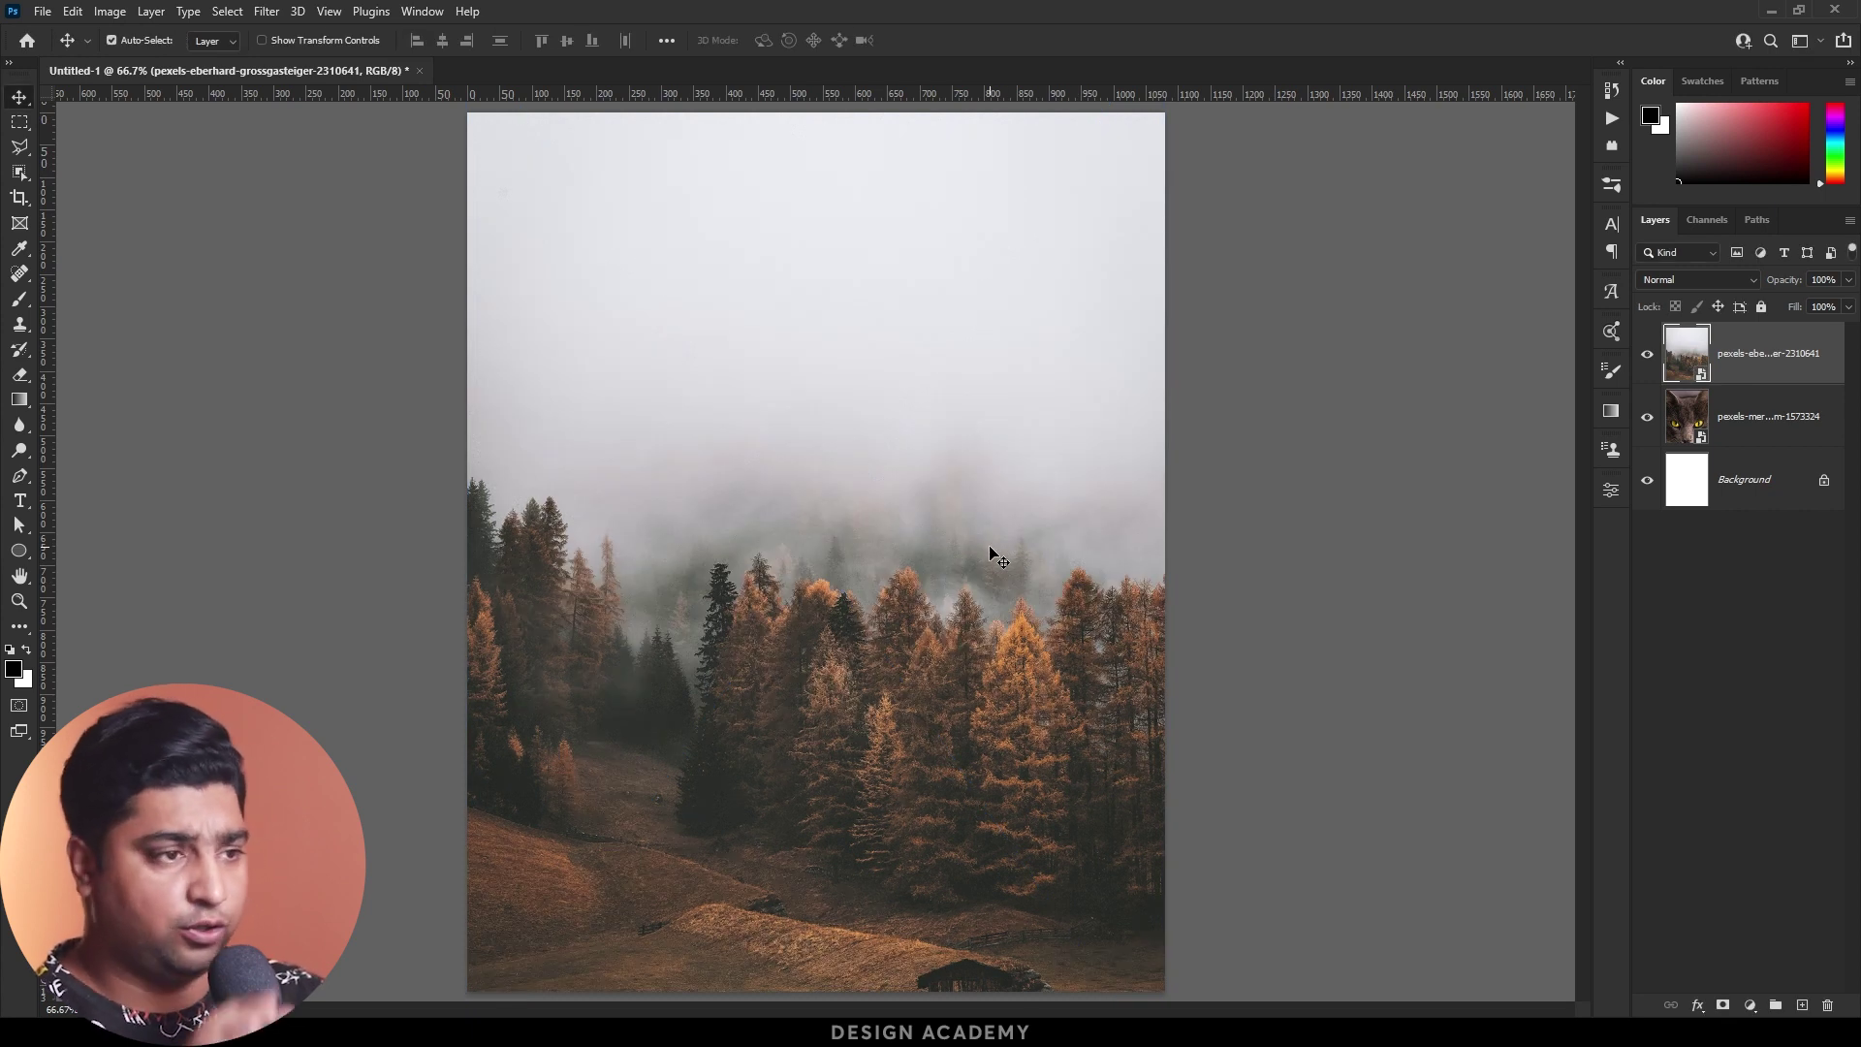
Step: Set the forest layer's blend mode to Lighten and move it up so the trees stand above the cat's eyes
{"action": "left_click", "coordinate": [1672, 280]}
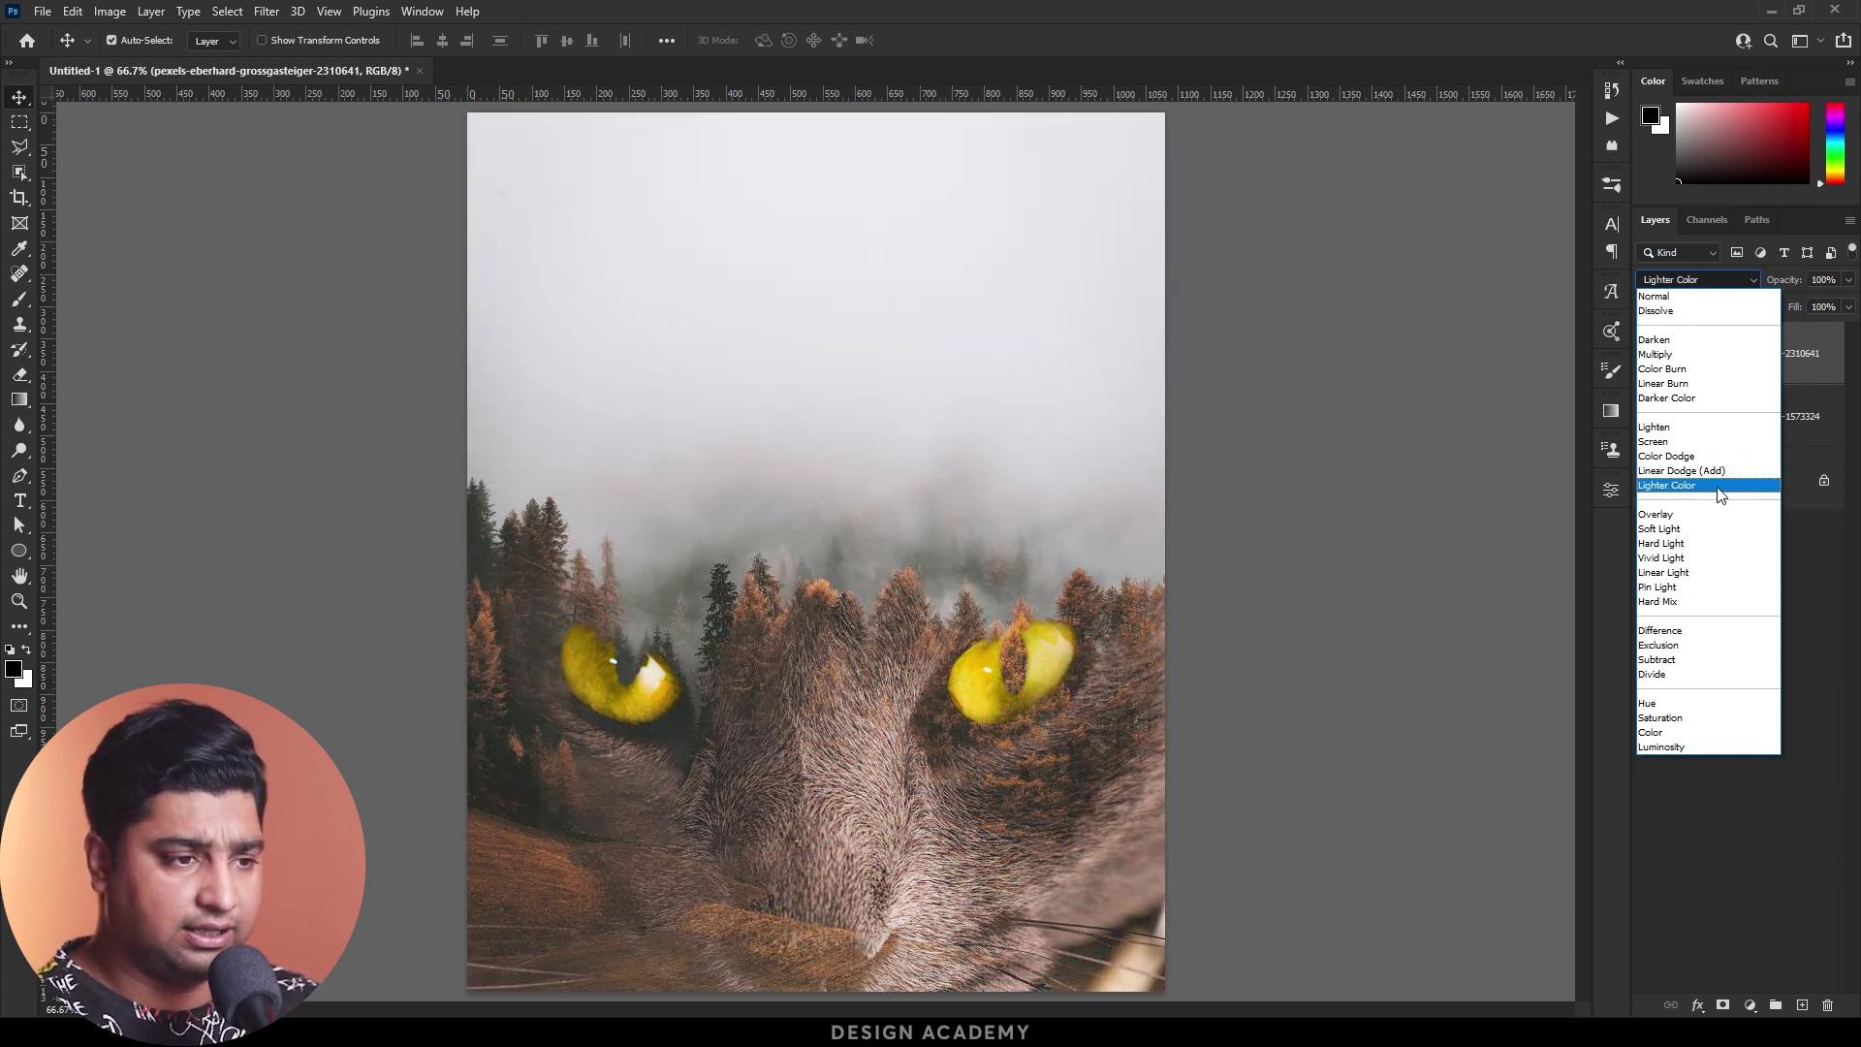
{"action": "left_click", "coordinate": [1674, 434]}
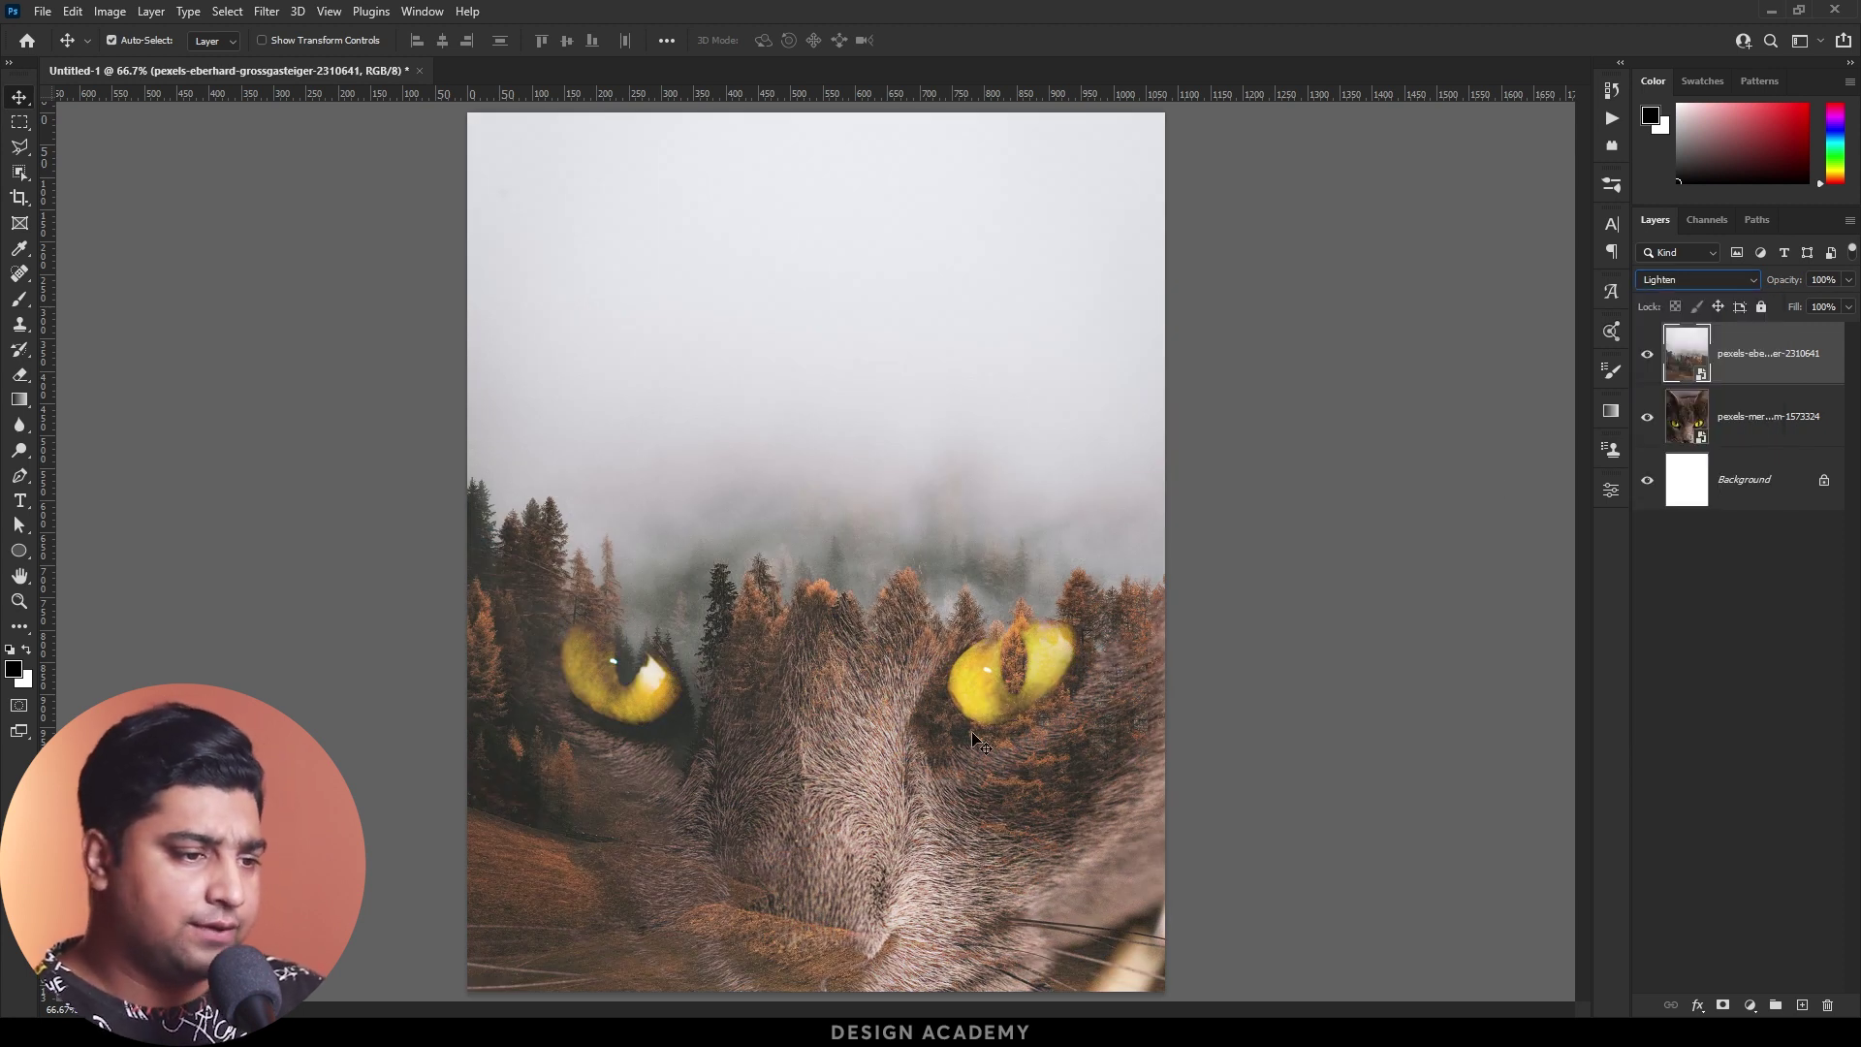
{"action": "left_click_drag", "start_coordinate": [869, 739], "coordinate": [915, 480]}
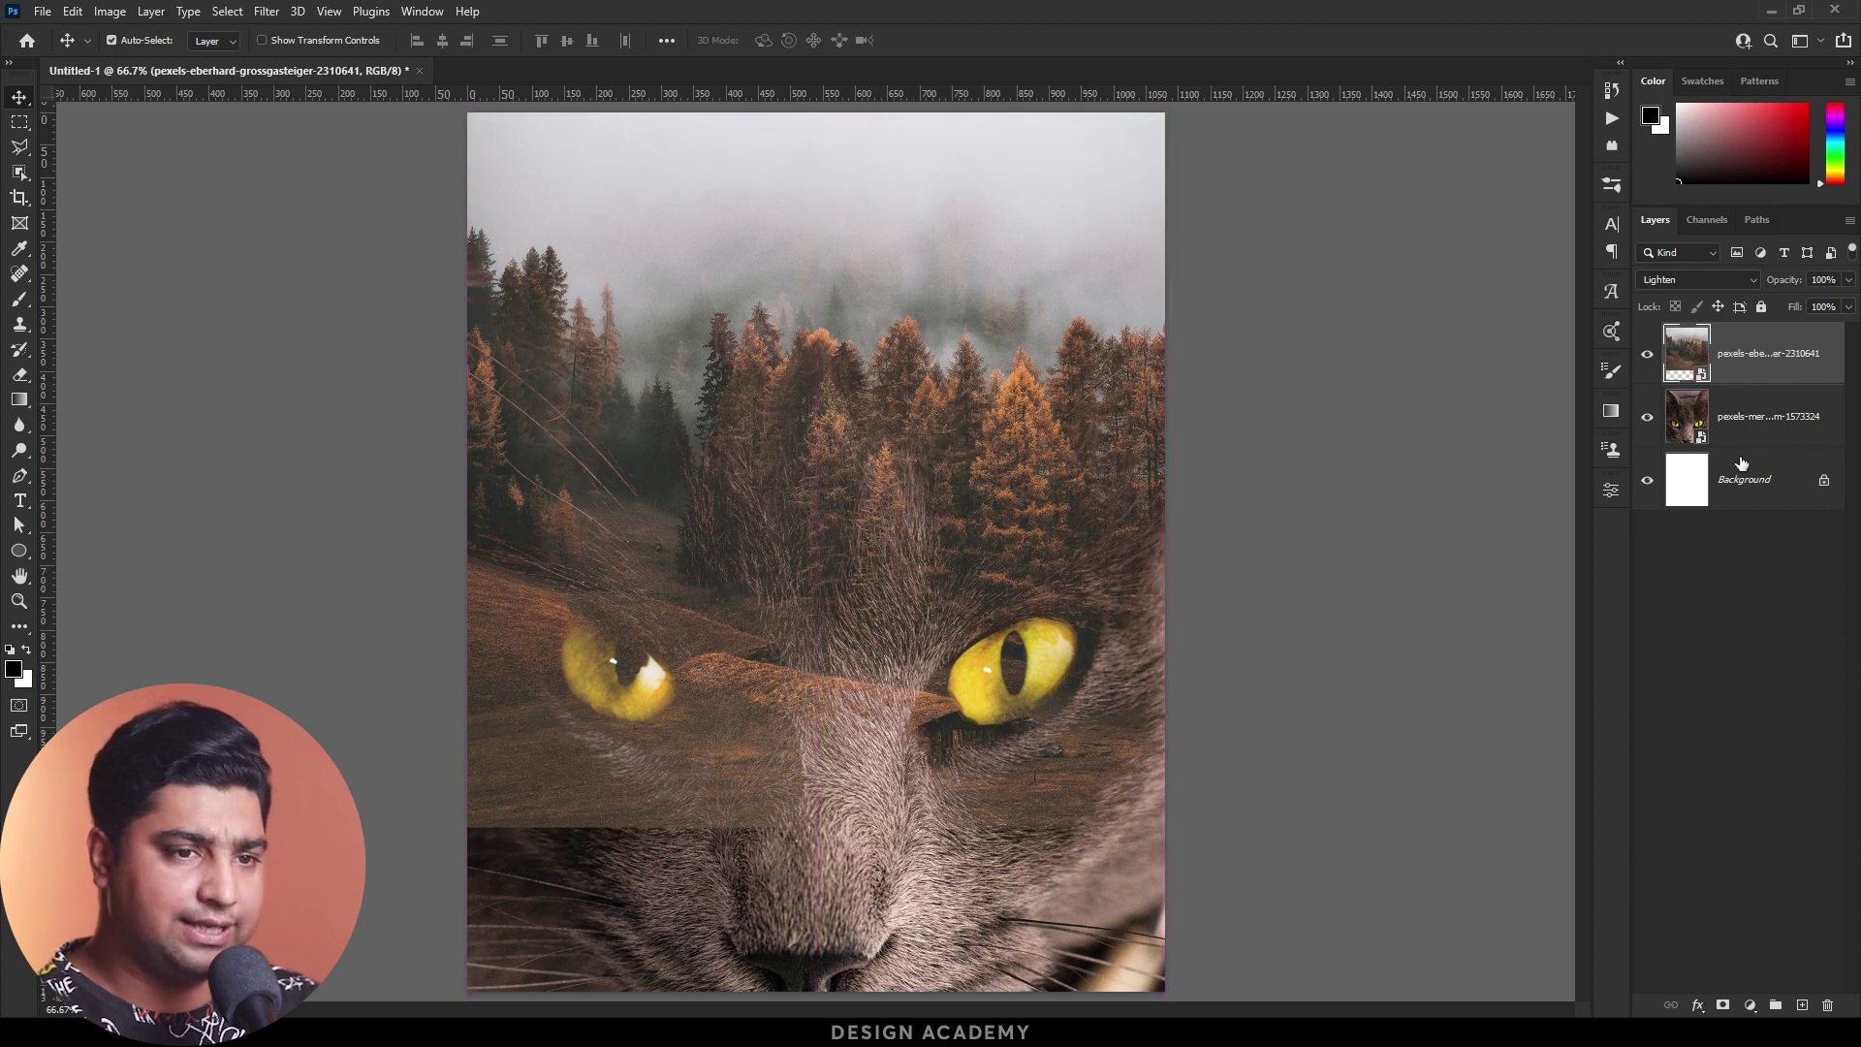
Step: Add a layer mask to the forest layer and paint it black with a large soft brush over the cat's eyes and lower face
{"action": "left_click", "coordinate": [1722, 1005]}
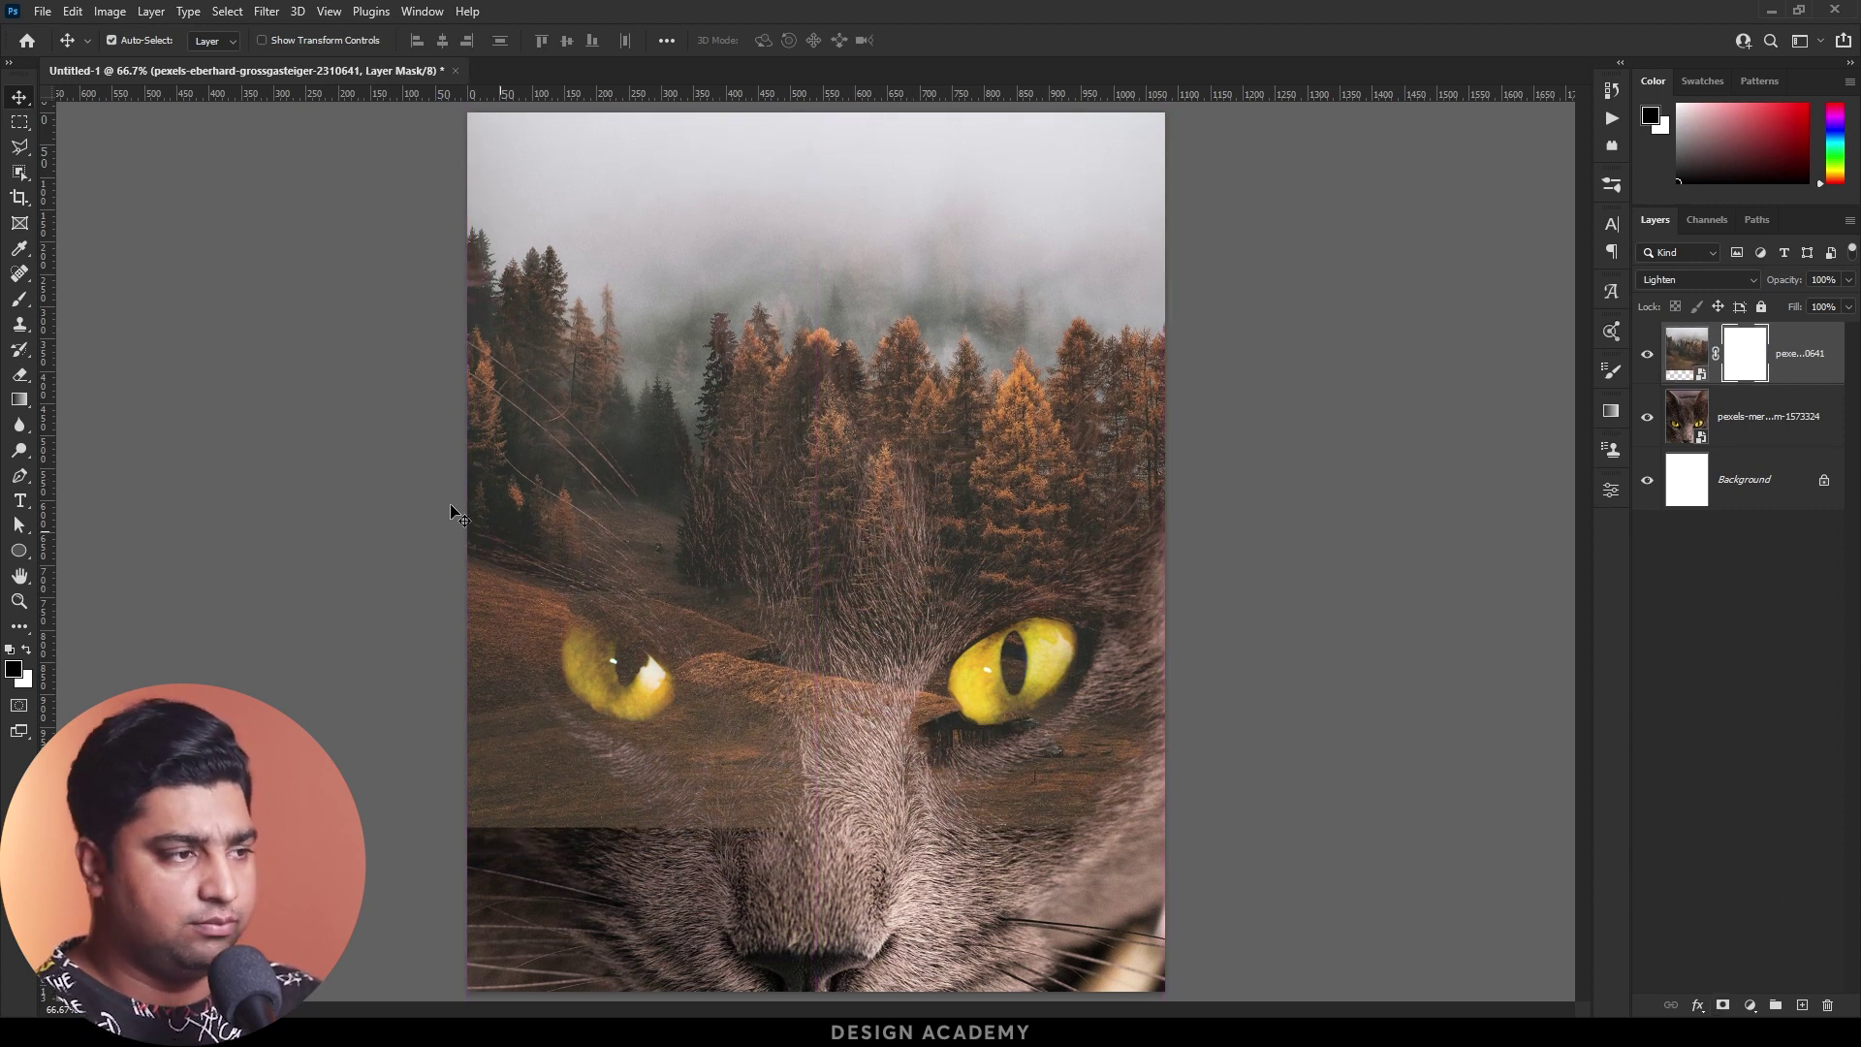
{"action": "left_click", "coordinate": [19, 298]}
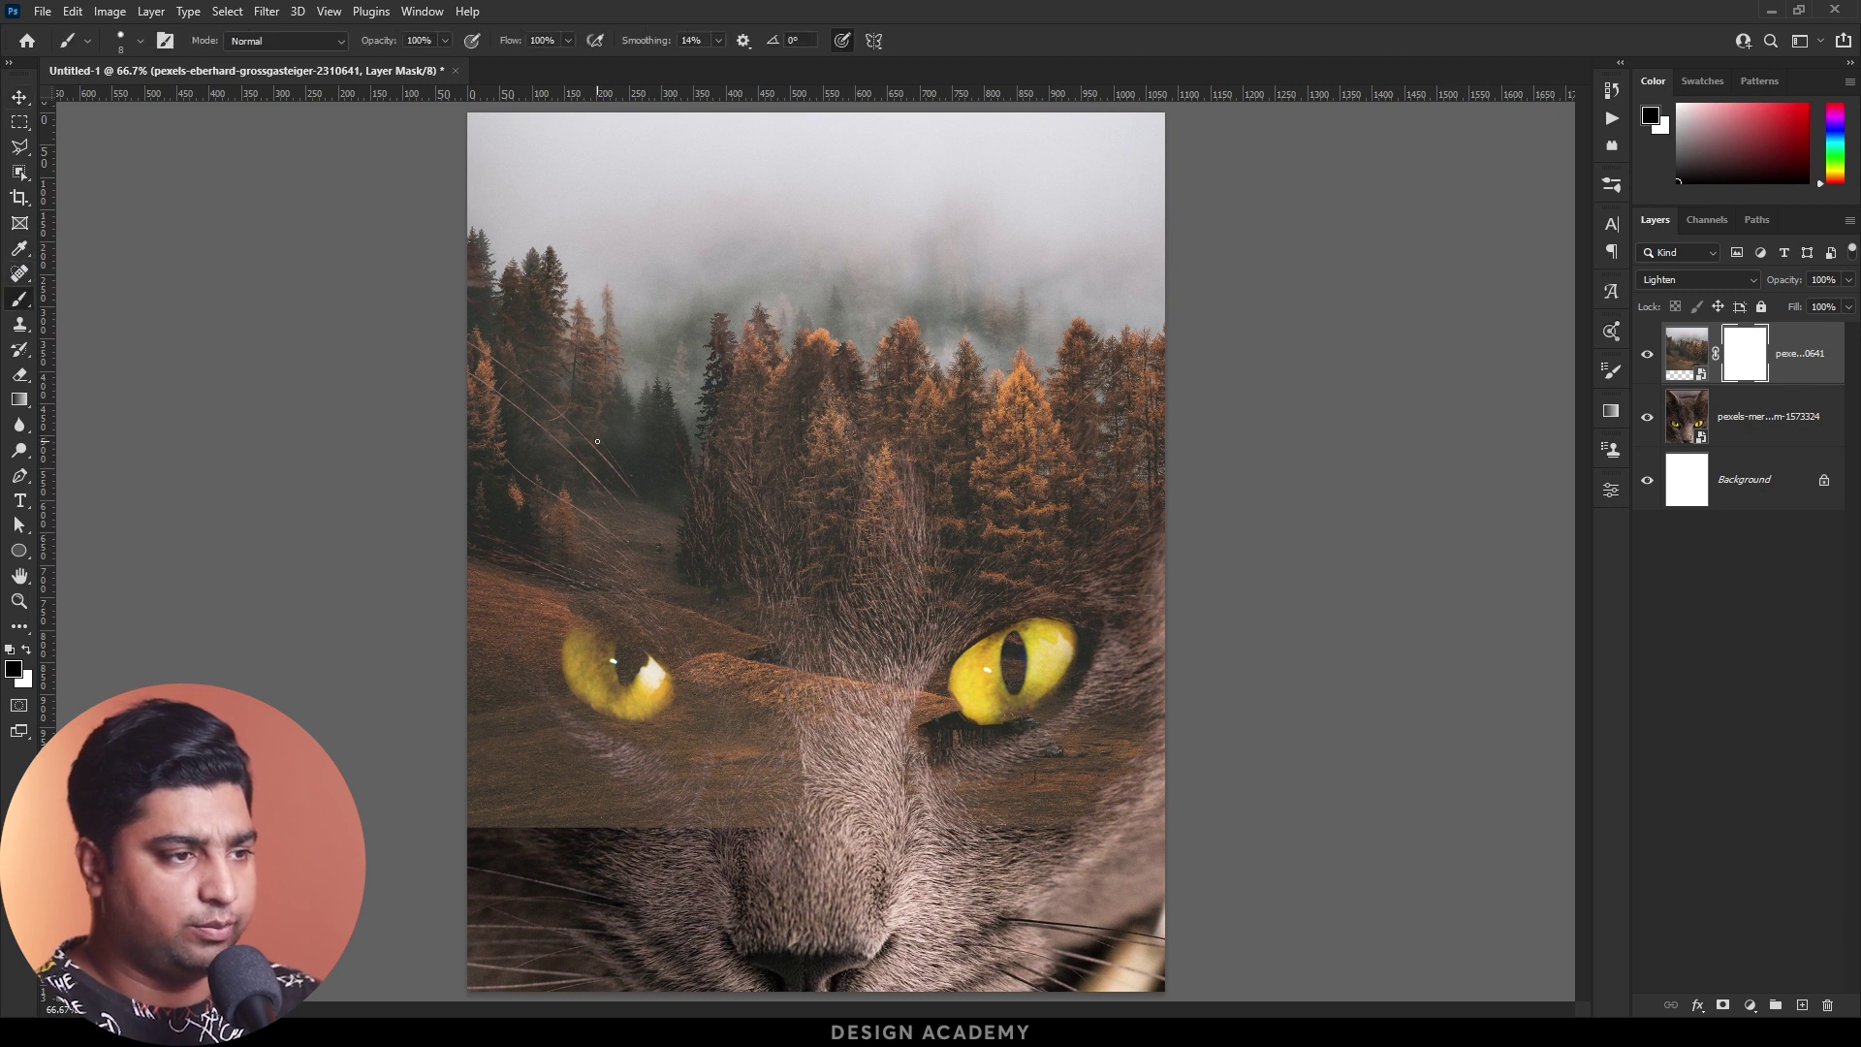
{"action": "left_click_drag", "start_coordinate": [607, 440], "coordinate": [678, 436]}
{"action": "left_click_drag", "start_coordinate": [665, 590], "coordinate": [650, 38]}
{"action": "left_click_drag", "start_coordinate": [672, 453], "coordinate": [729, 452]}
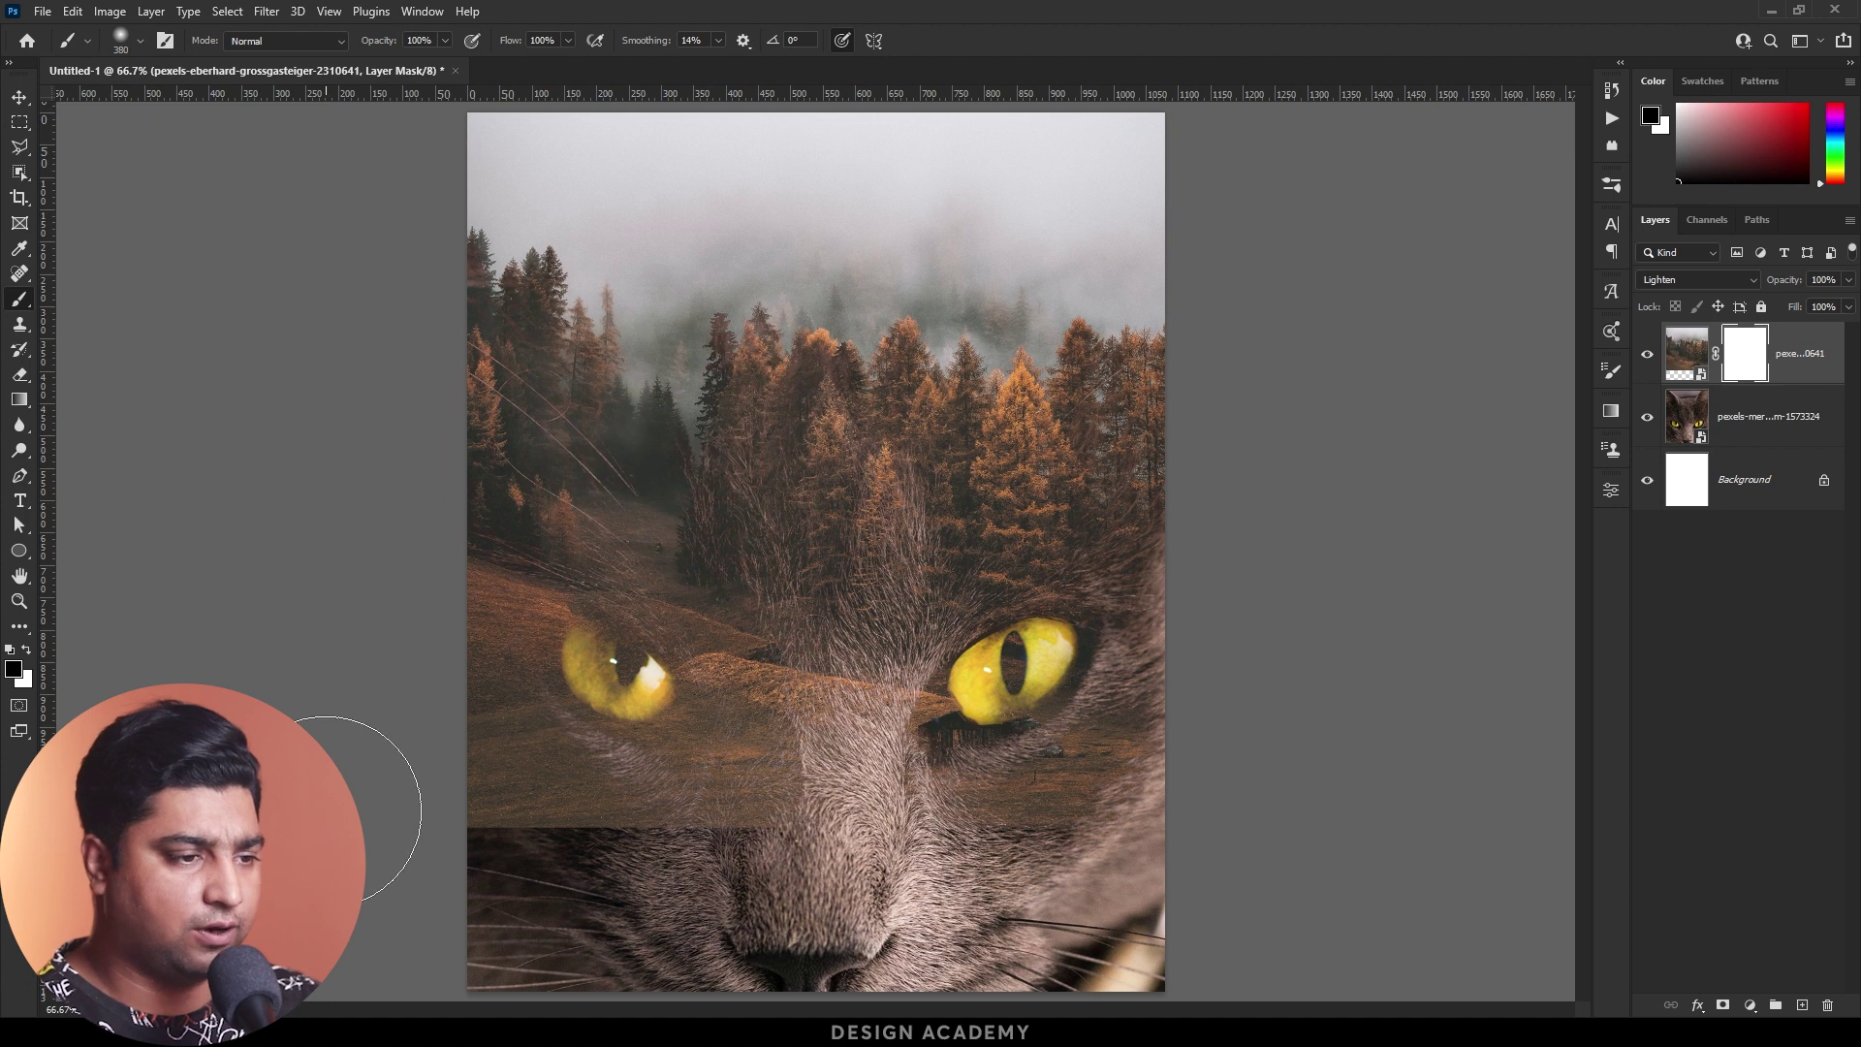
{"action": "mouse_move", "coordinate": [433, 805]}
{"action": "left_mouse_down"}
{"action": "mouse_move", "coordinate": [1177, 810]}
{"action": "mouse_move", "coordinate": [648, 732]}
{"action": "mouse_move", "coordinate": [759, 728]}
{"action": "mouse_move", "coordinate": [456, 682]}
{"action": "mouse_move", "coordinate": [479, 664]}
{"action": "mouse_move", "coordinate": [552, 708]}
{"action": "mouse_move", "coordinate": [835, 783]}
{"action": "mouse_move", "coordinate": [1207, 730]}
{"action": "mouse_move", "coordinate": [1216, 752]}
{"action": "mouse_move", "coordinate": [1118, 836]}
{"action": "mouse_move", "coordinate": [851, 738]}
{"action": "mouse_move", "coordinate": [904, 747]}
{"action": "mouse_move", "coordinate": [833, 679]}
{"action": "left_mouse_up"}
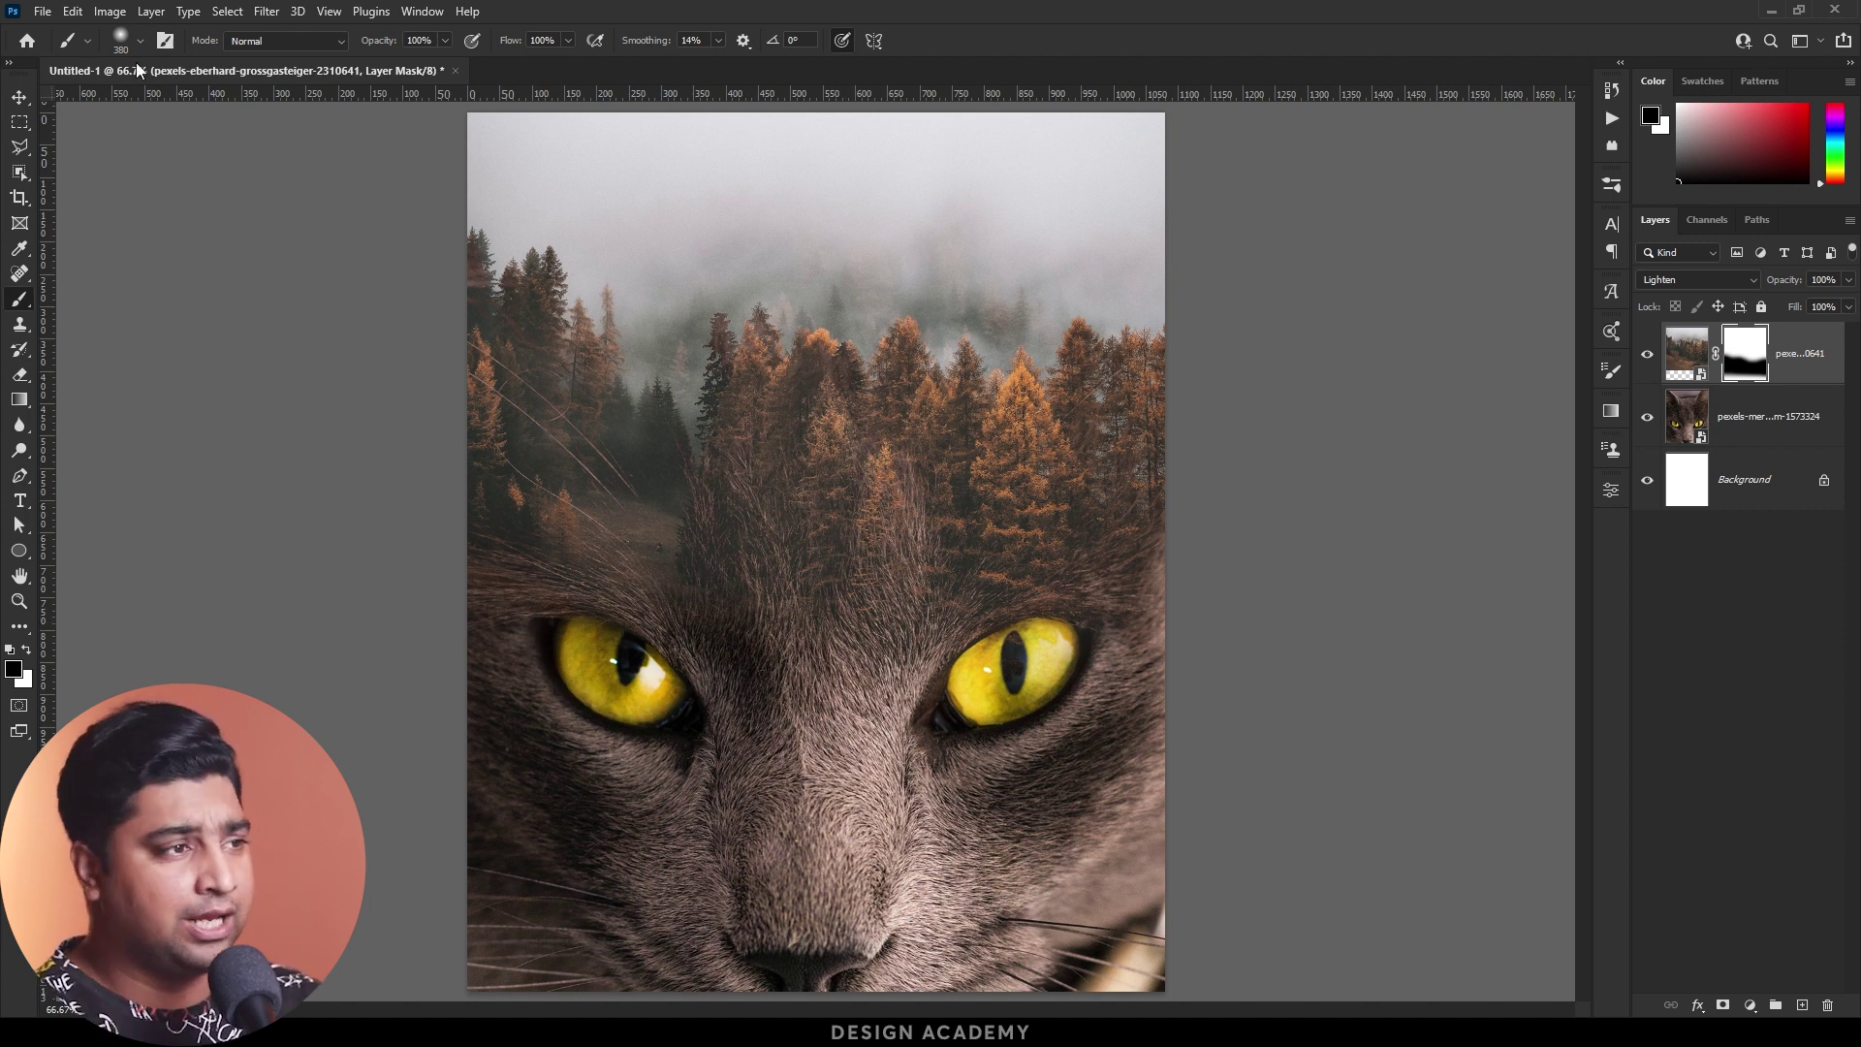
Step: Place the green mountain valley photo as an embedded layer above the forest and scale it to 22.09% to fill the canvas width
{"action": "left_click", "coordinate": [43, 11]}
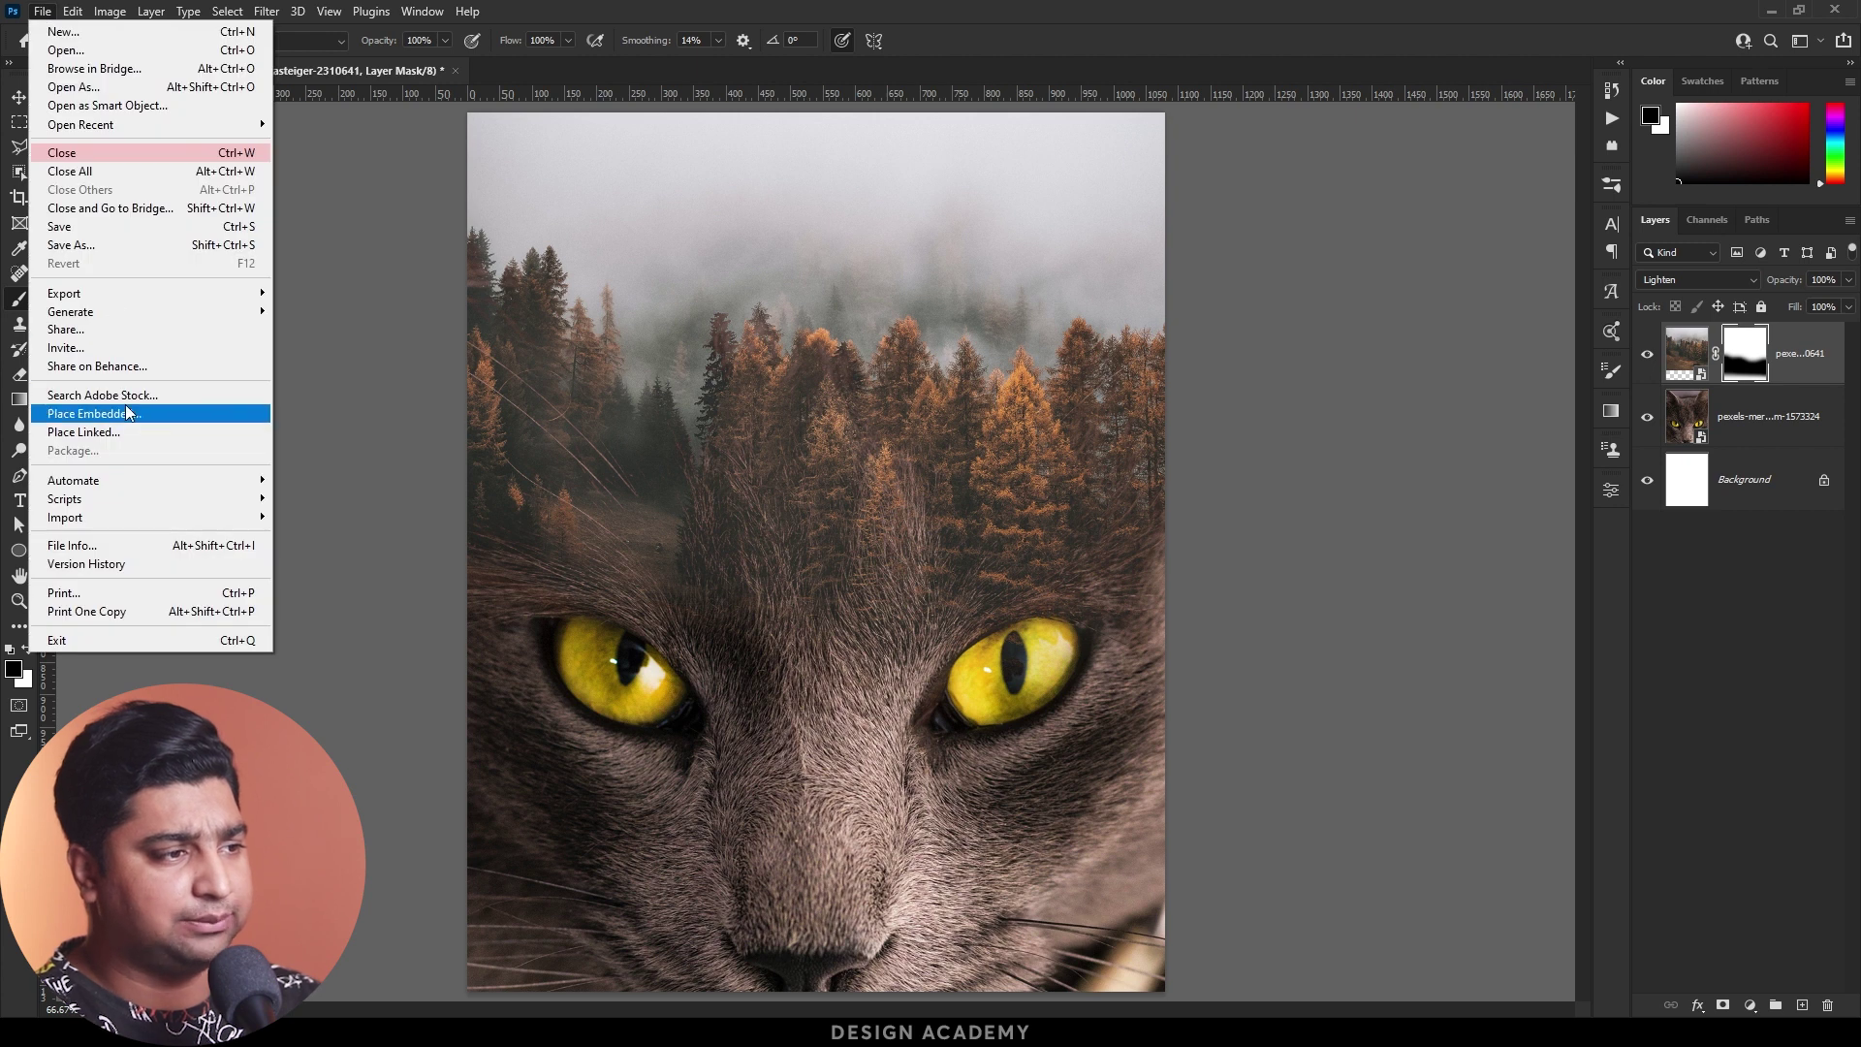
{"action": "left_click", "coordinate": [94, 413]}
{"action": "left_click", "coordinate": [593, 180]}
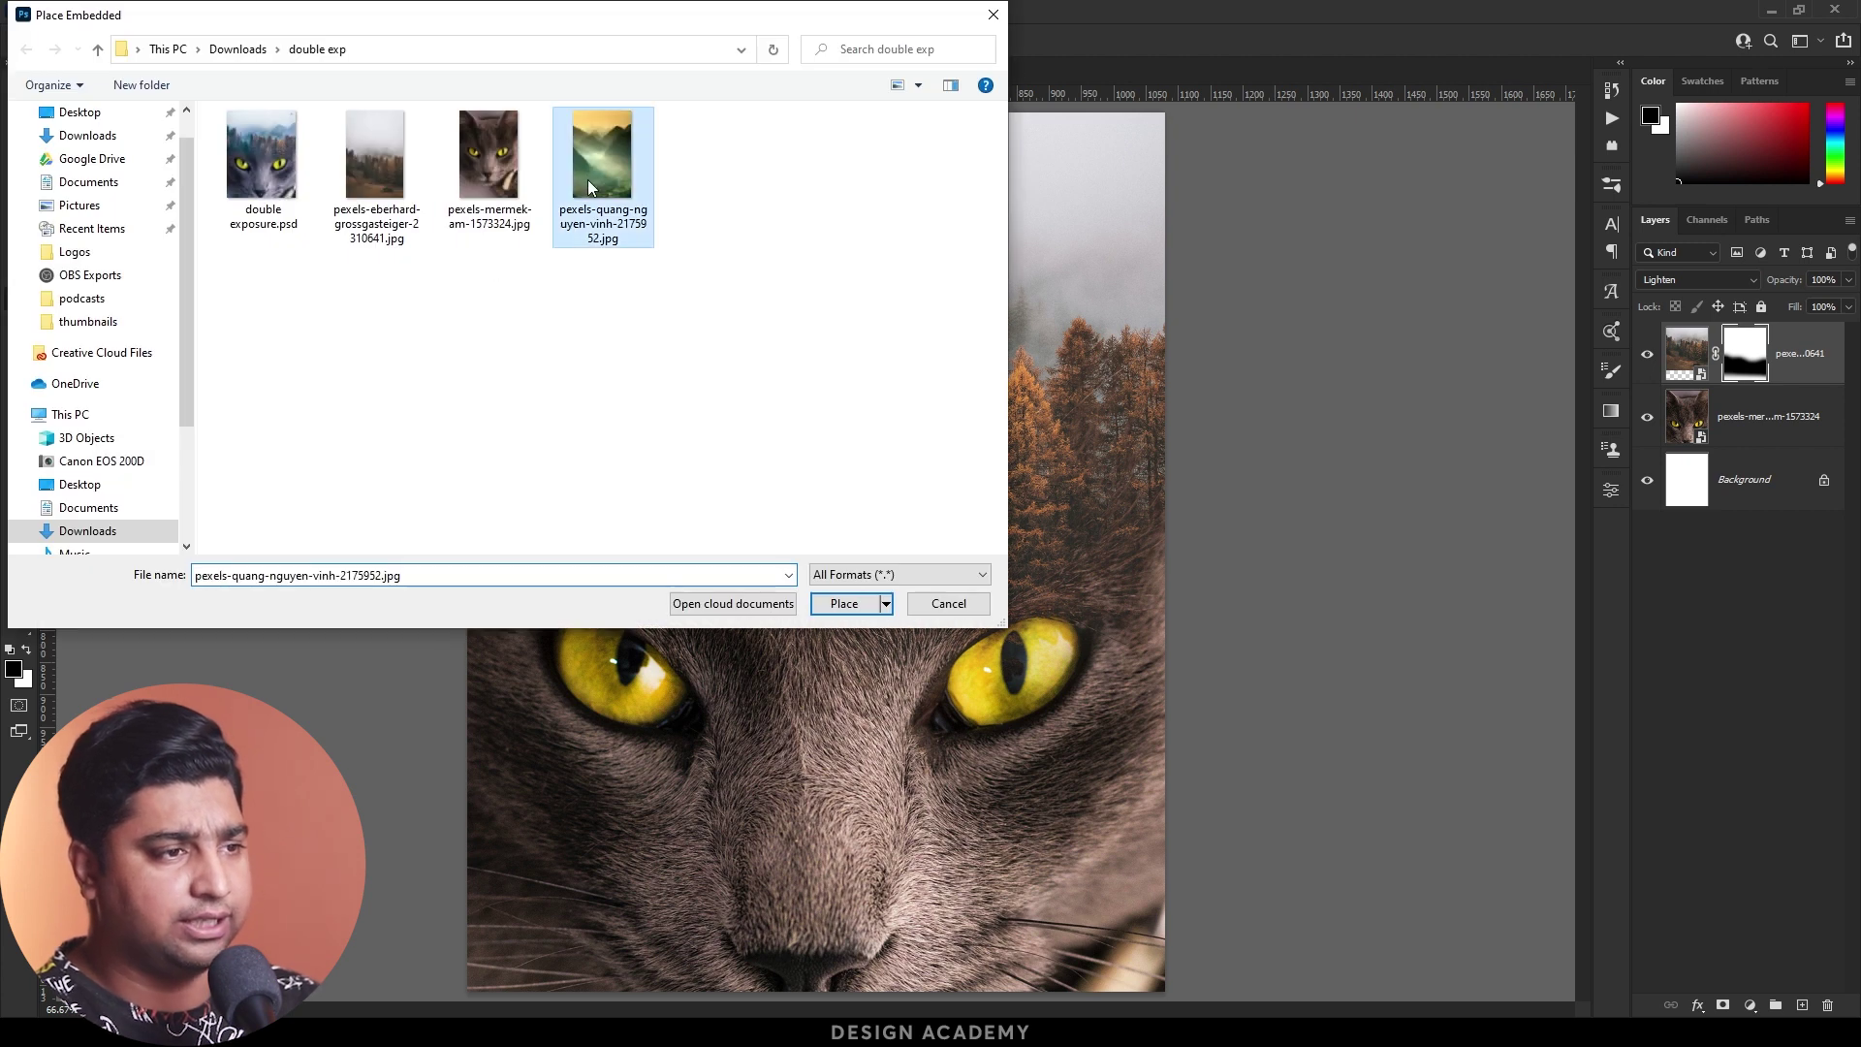
{"action": "left_click", "coordinate": [844, 604]}
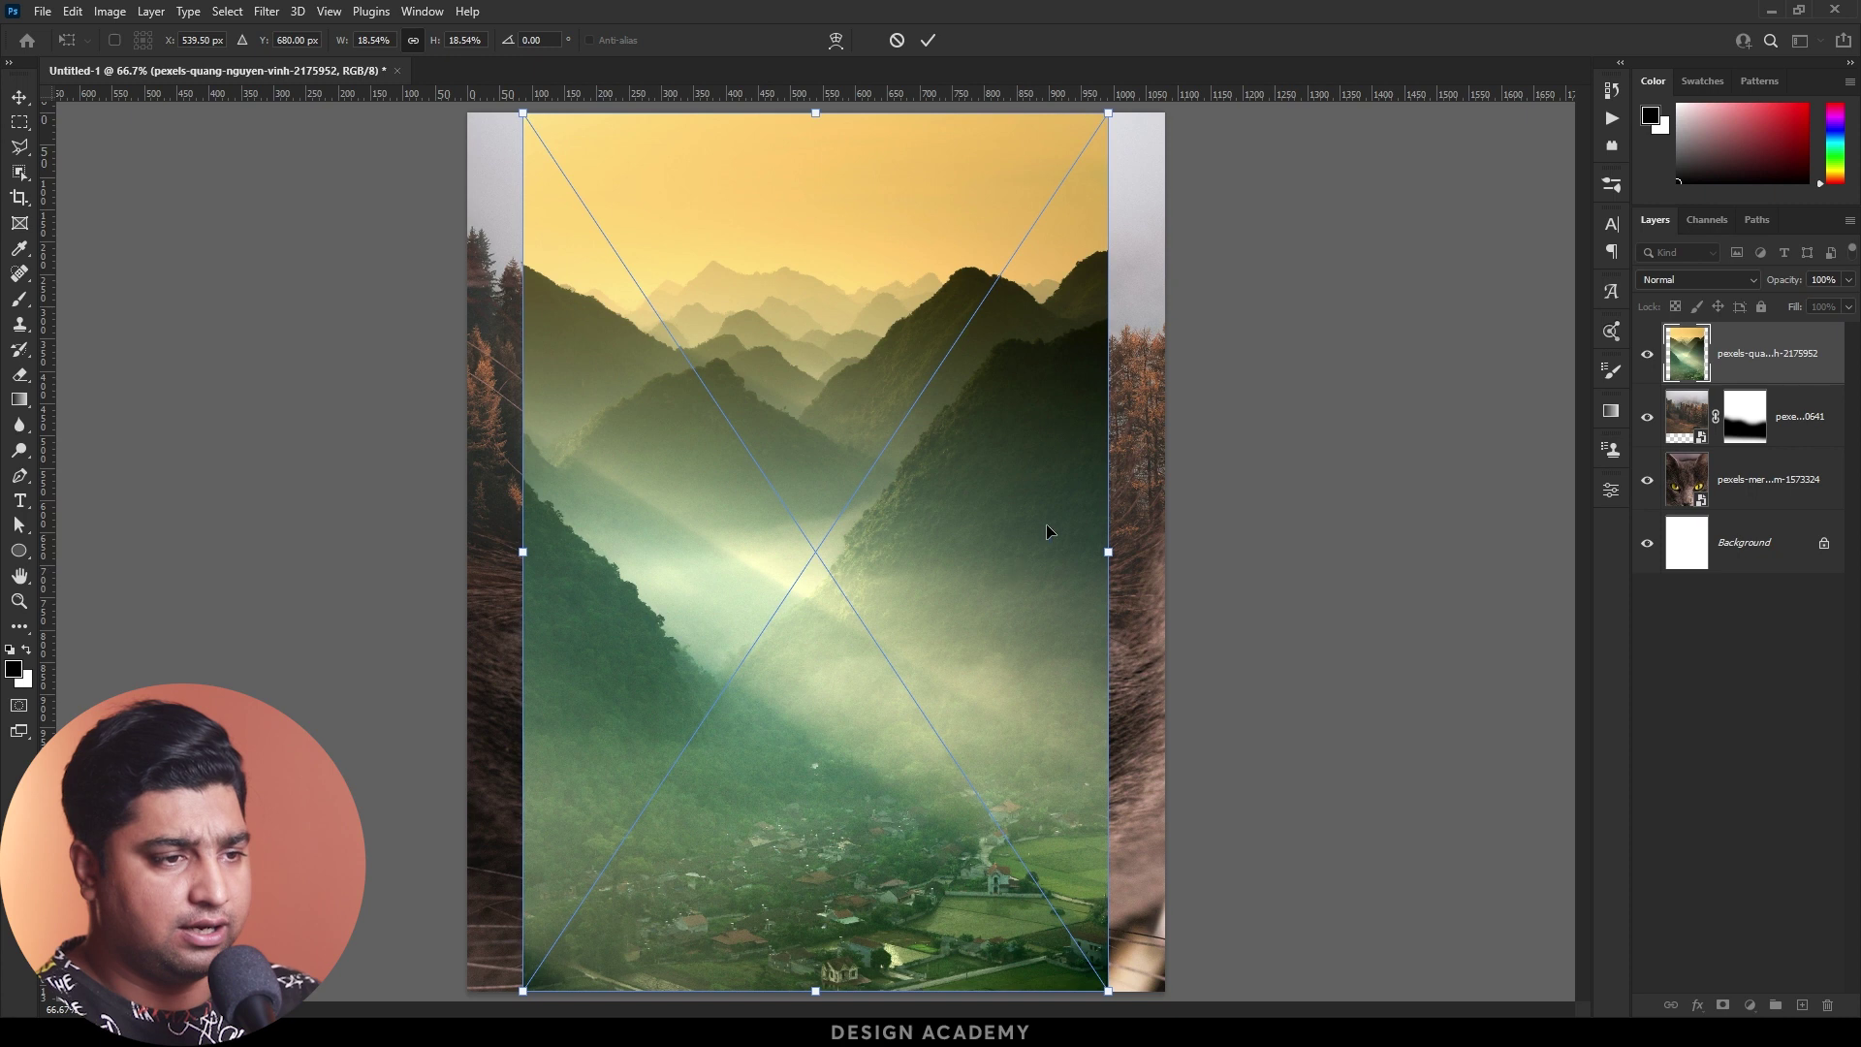
{"action": "left_click_drag", "start_coordinate": [1114, 551], "coordinate": [1164, 555]}
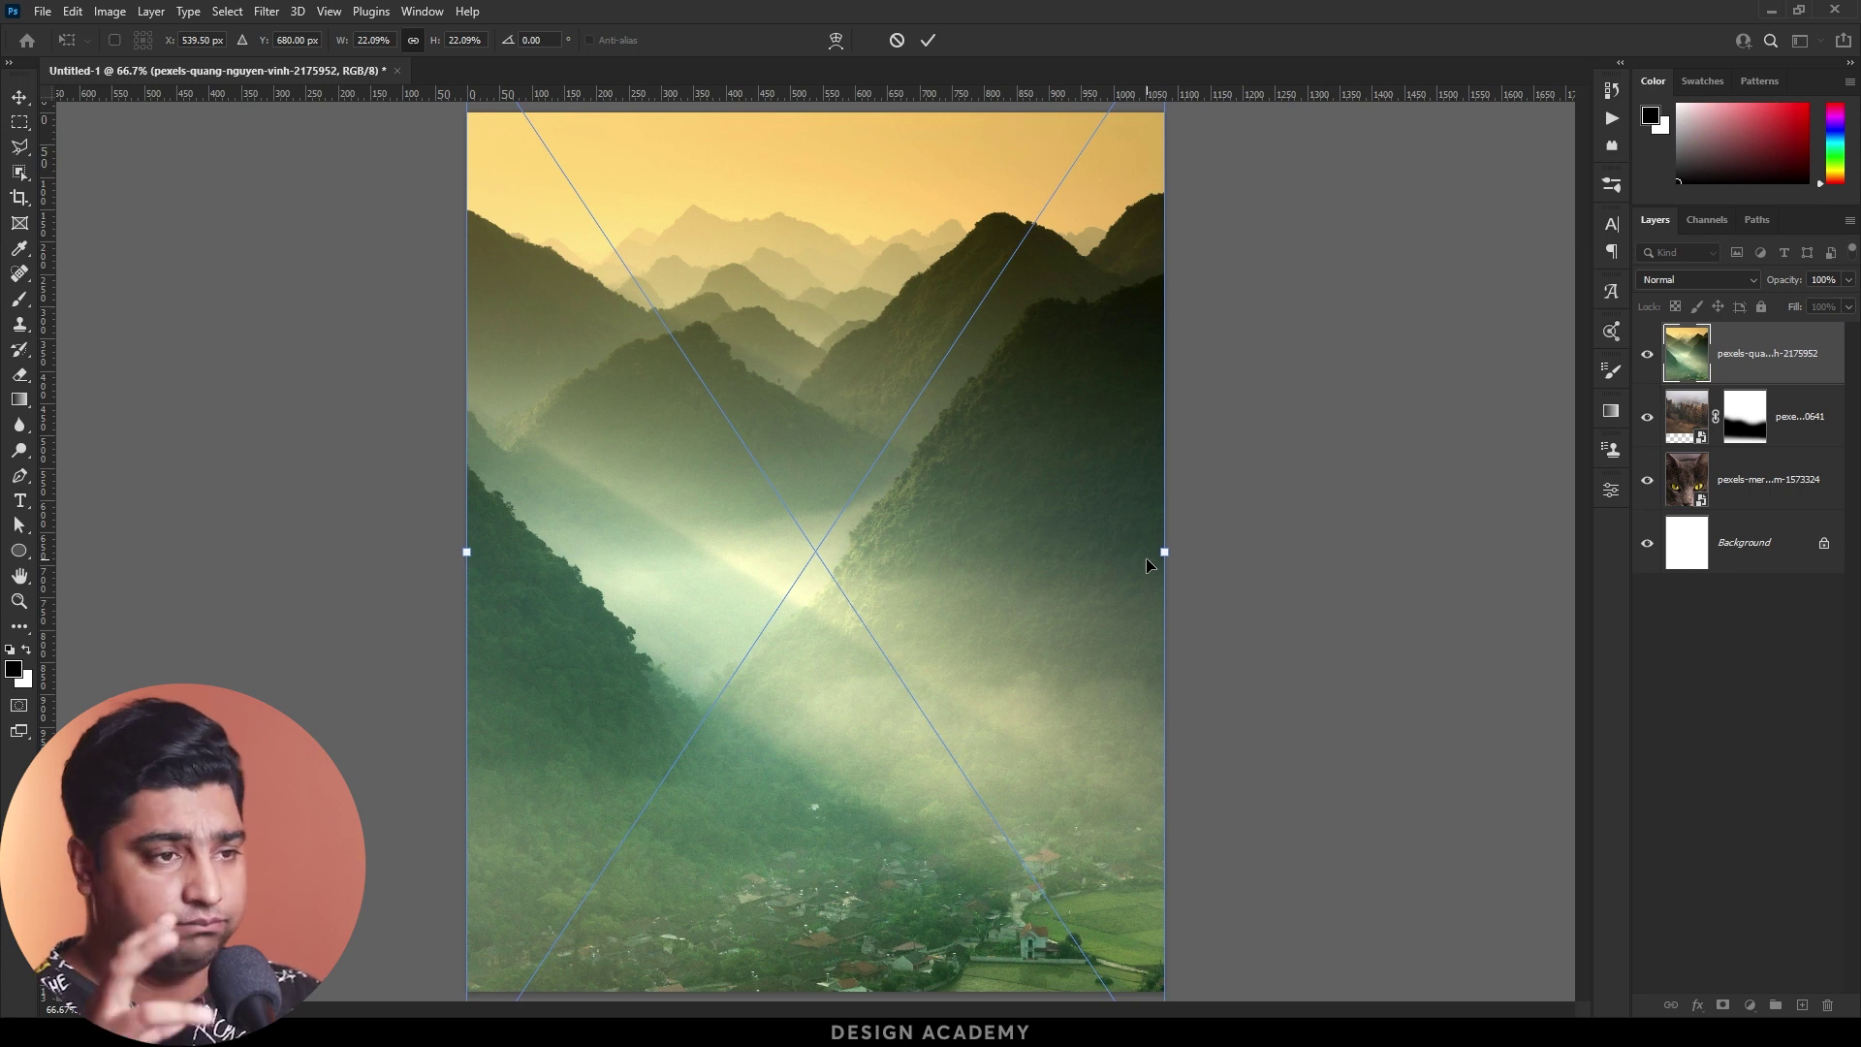
{"action": "key", "text": "Return"}
{"action": "key", "text": "b"}
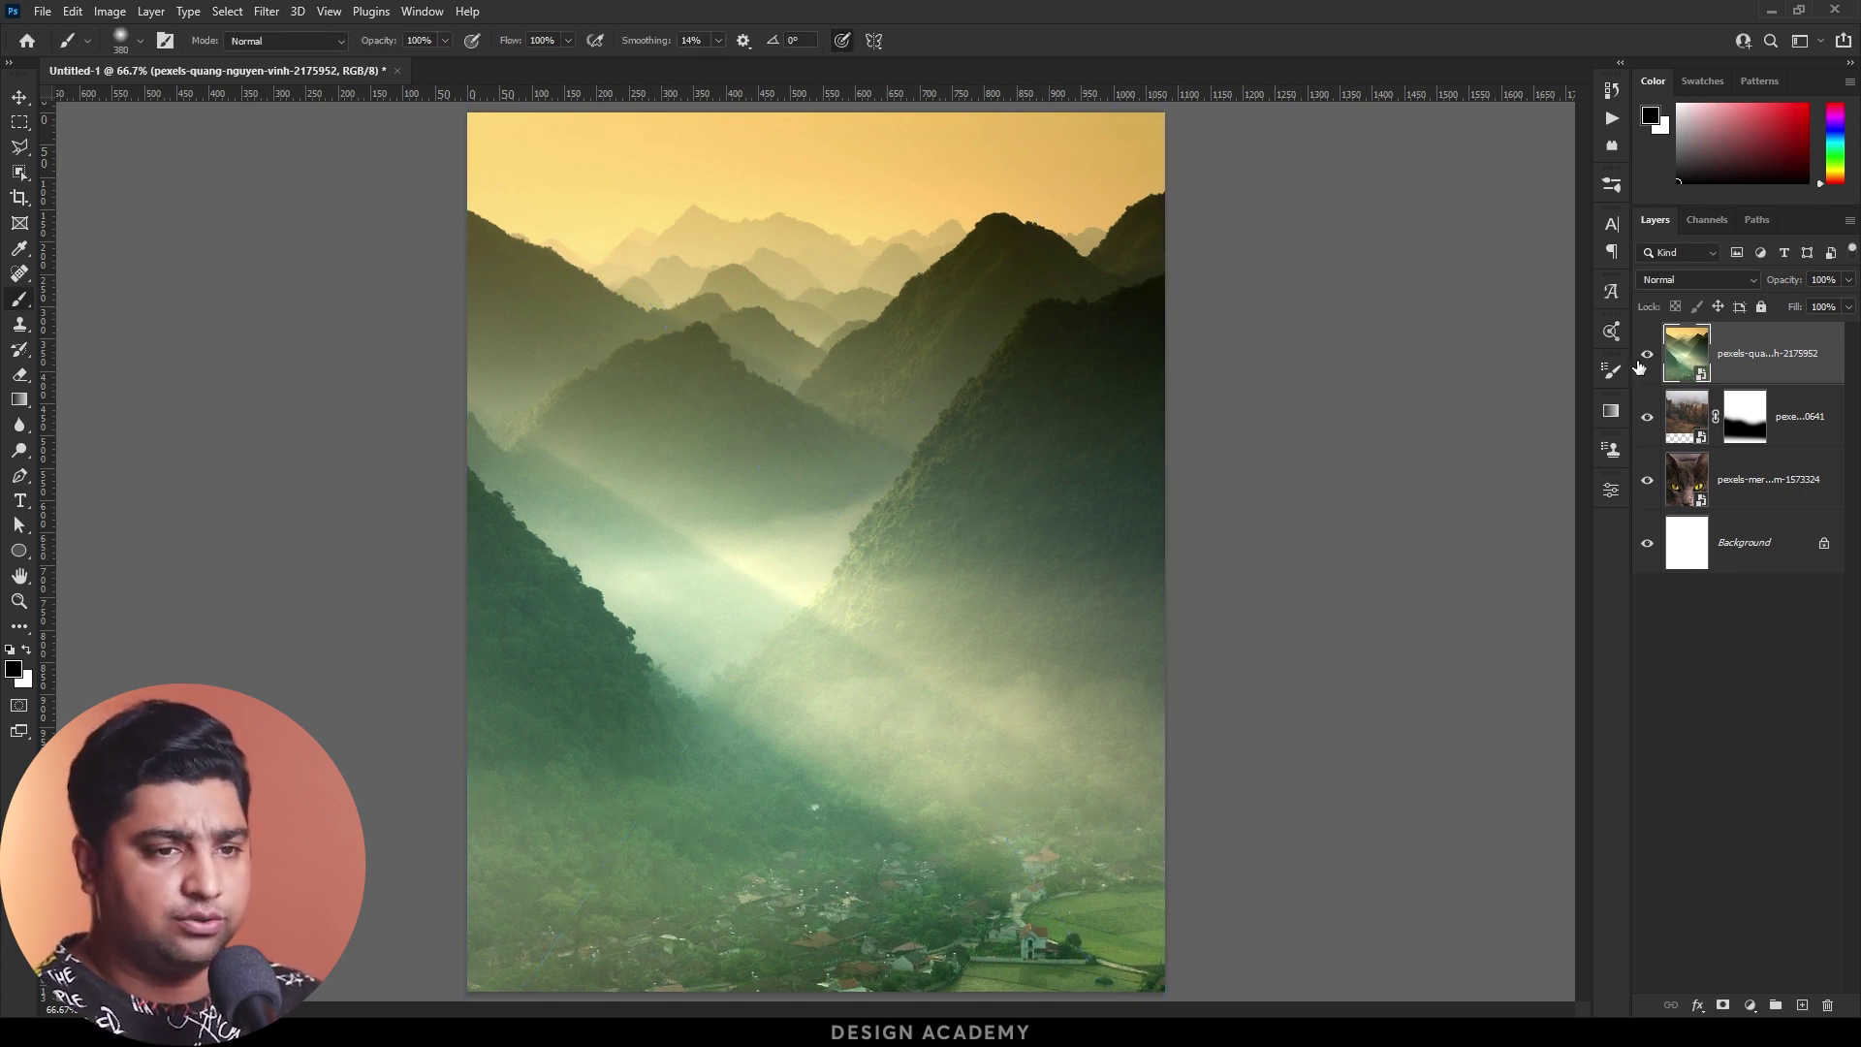
Step: Set the mountain valley layer's blend mode to Soft Light and move it up so the peaks rise above the trees
{"action": "left_click", "coordinate": [1683, 279]}
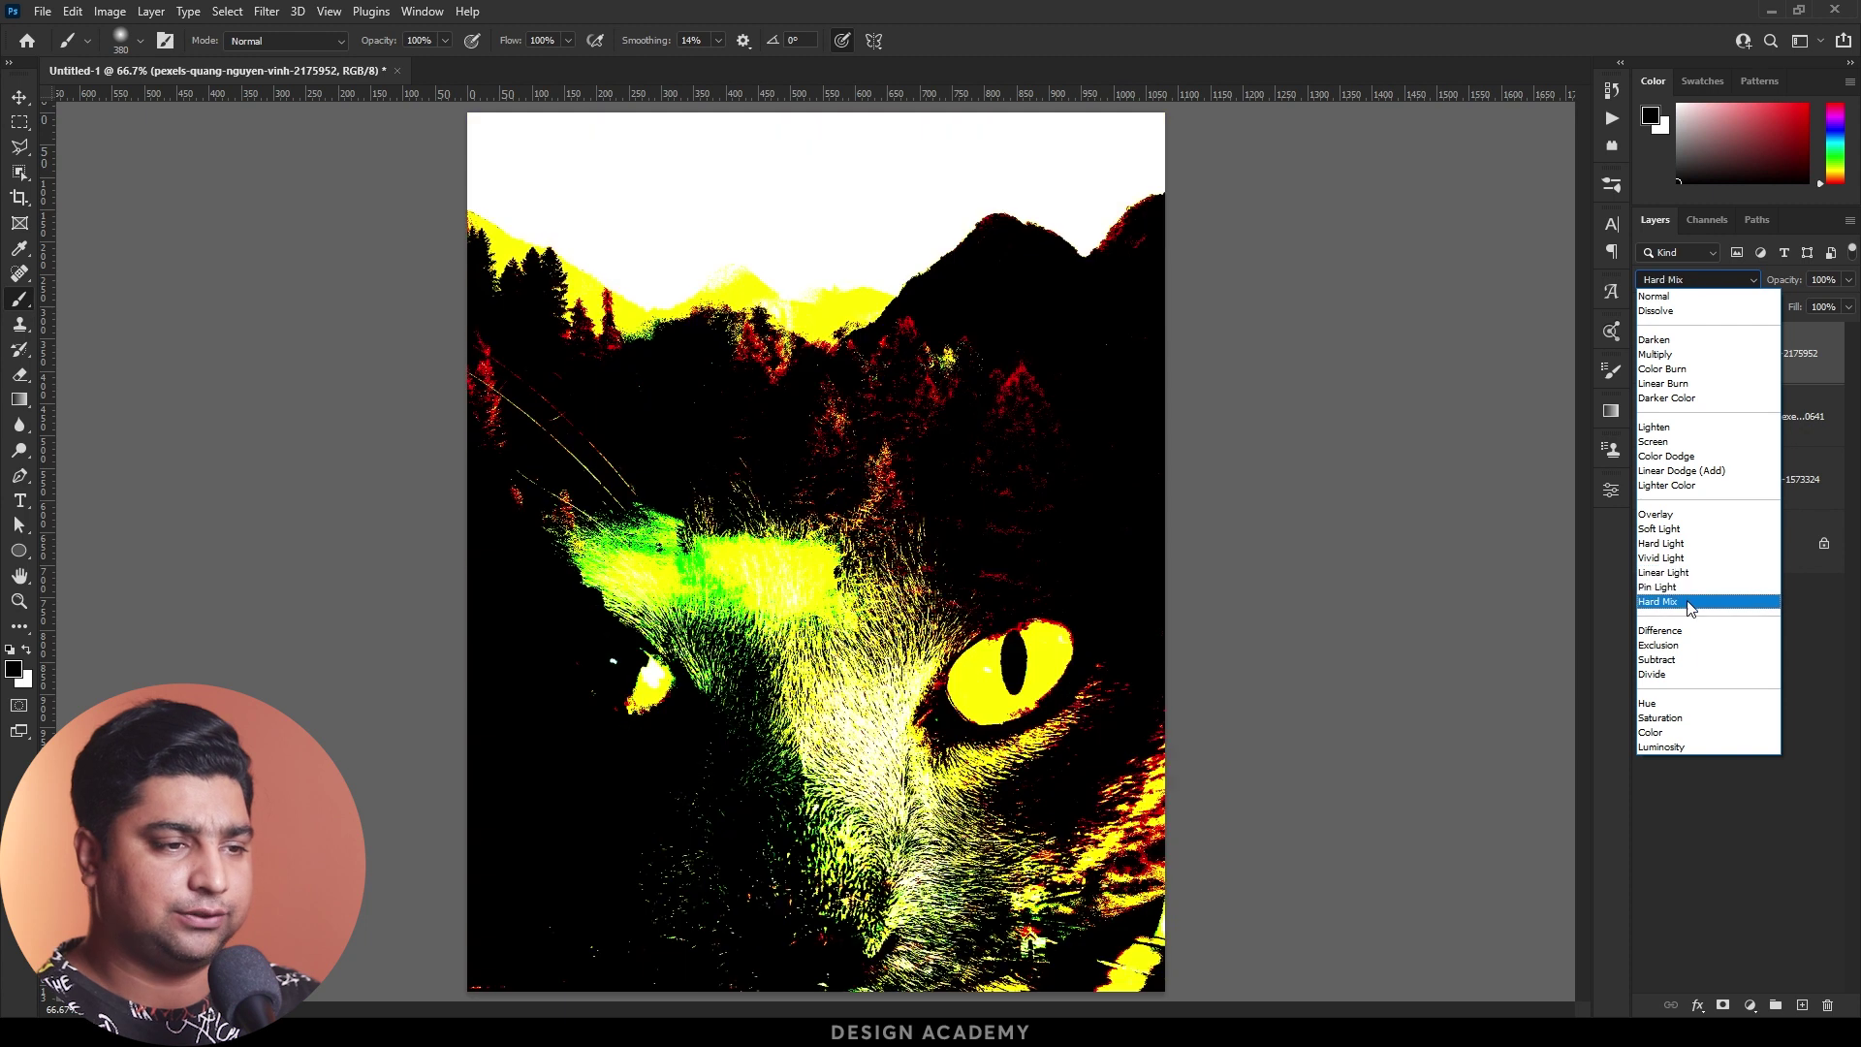
{"action": "left_click", "coordinate": [1680, 538]}
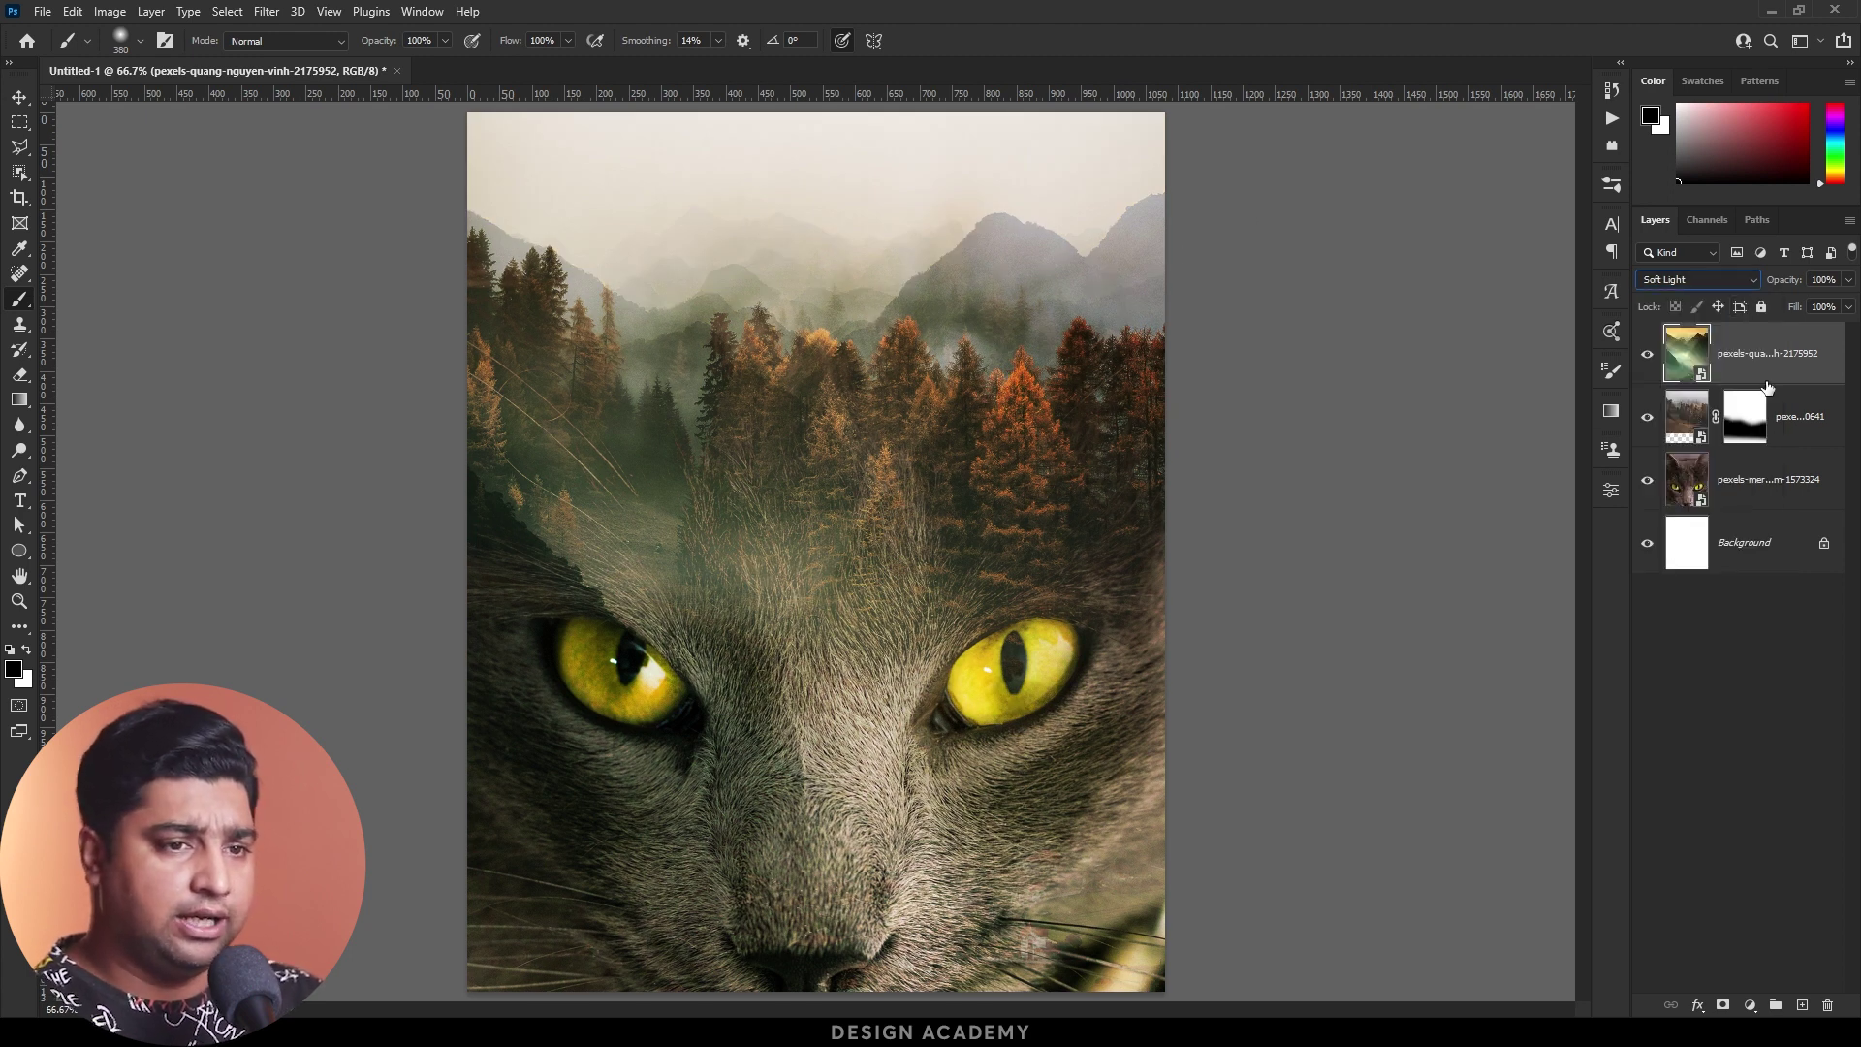
{"action": "key", "text": "v"}
{"action": "mouse_move", "coordinate": [772, 274]}
{"action": "left_mouse_down"}
{"action": "mouse_move", "coordinate": [838, 257]}
{"action": "mouse_move", "coordinate": [839, 190]}
{"action": "mouse_move", "coordinate": [836, 277]}
{"action": "mouse_move", "coordinate": [839, 223]}
{"action": "left_mouse_up"}
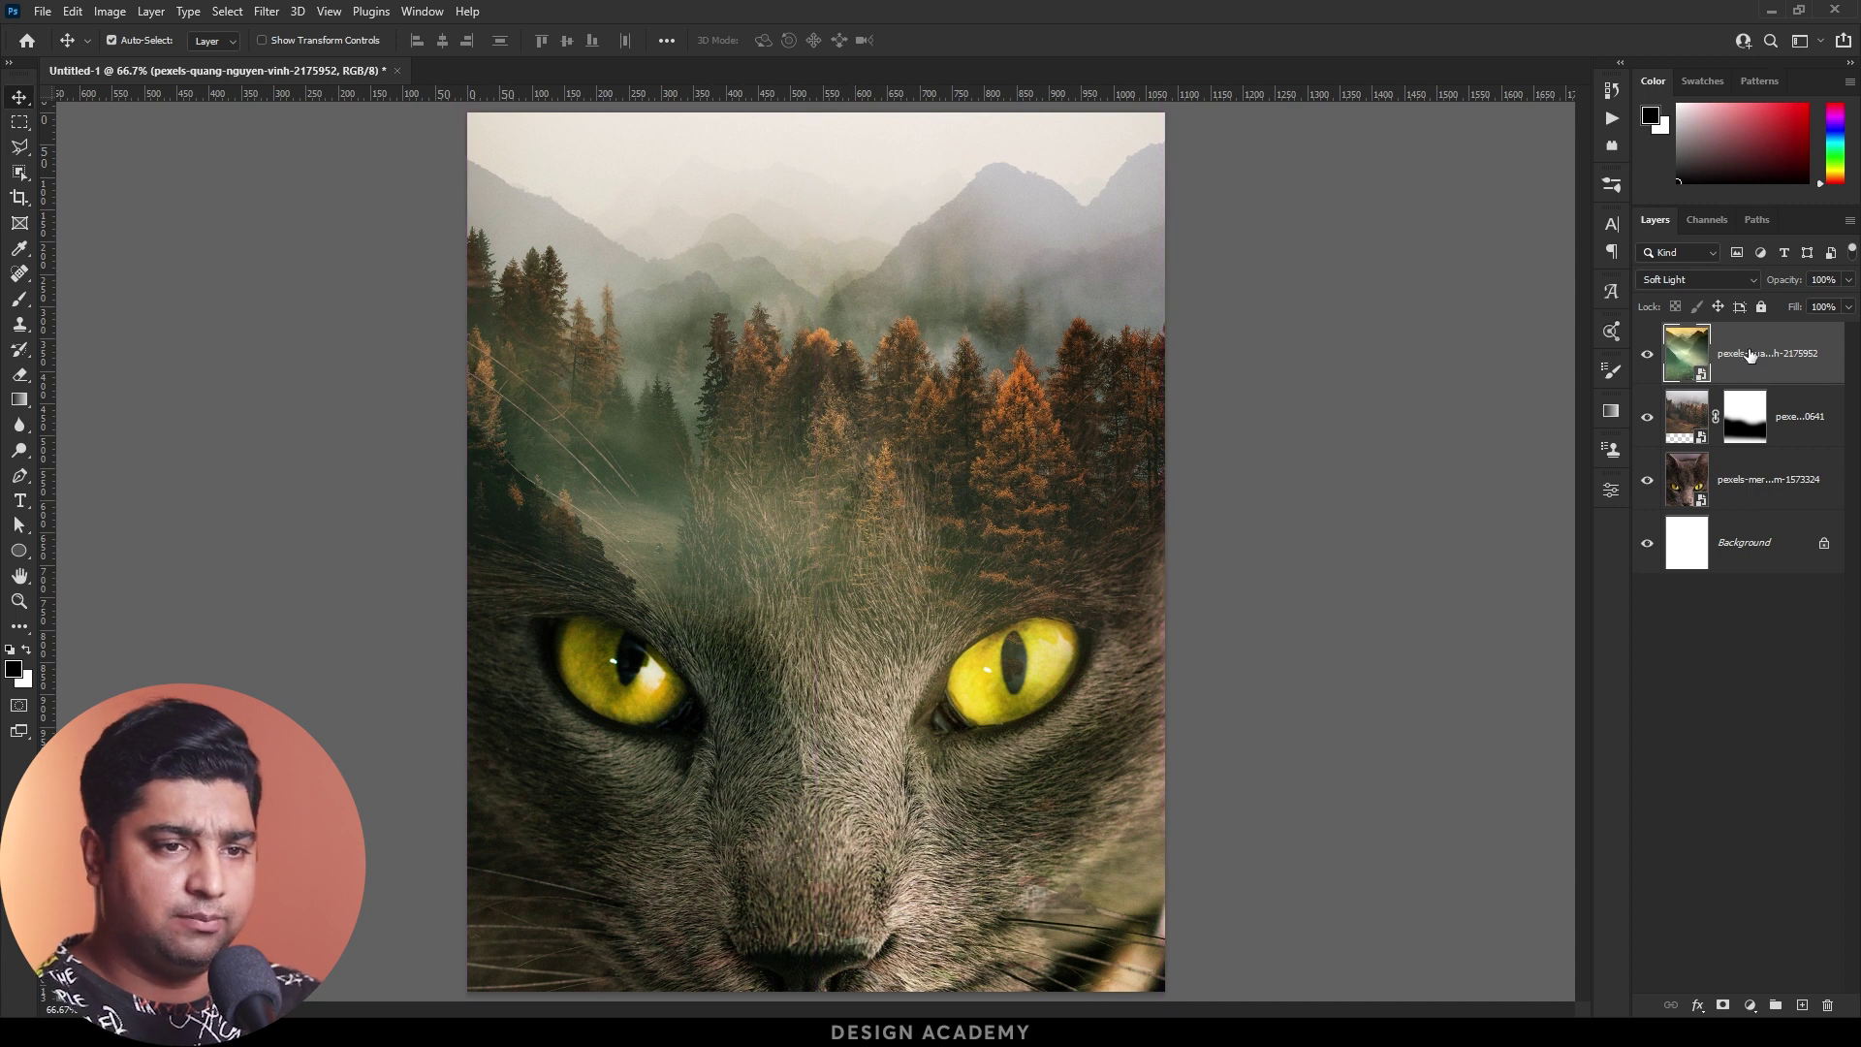
Step: Add a layer mask to the mountain layer and paint its lower part black with an enlarged soft brush to clear the cat's face
{"action": "left_click", "coordinate": [1722, 1006]}
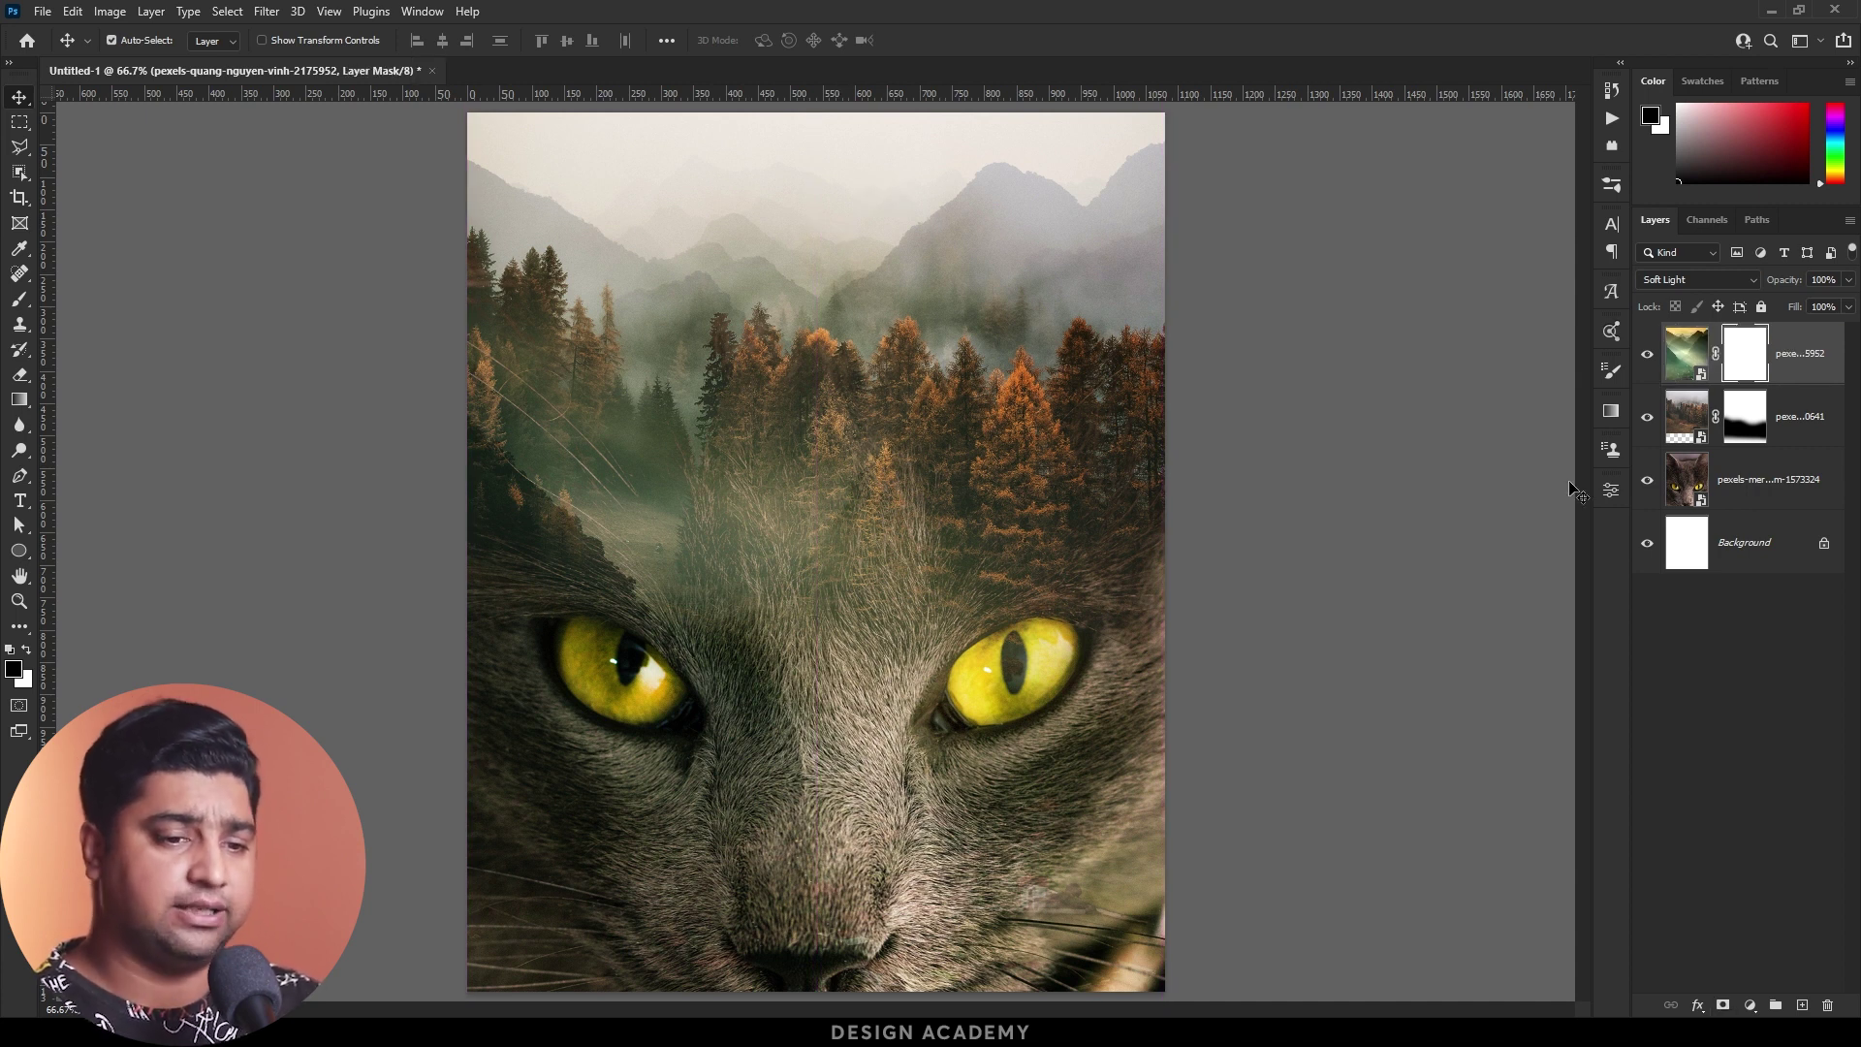
{"action": "key", "text": "b"}
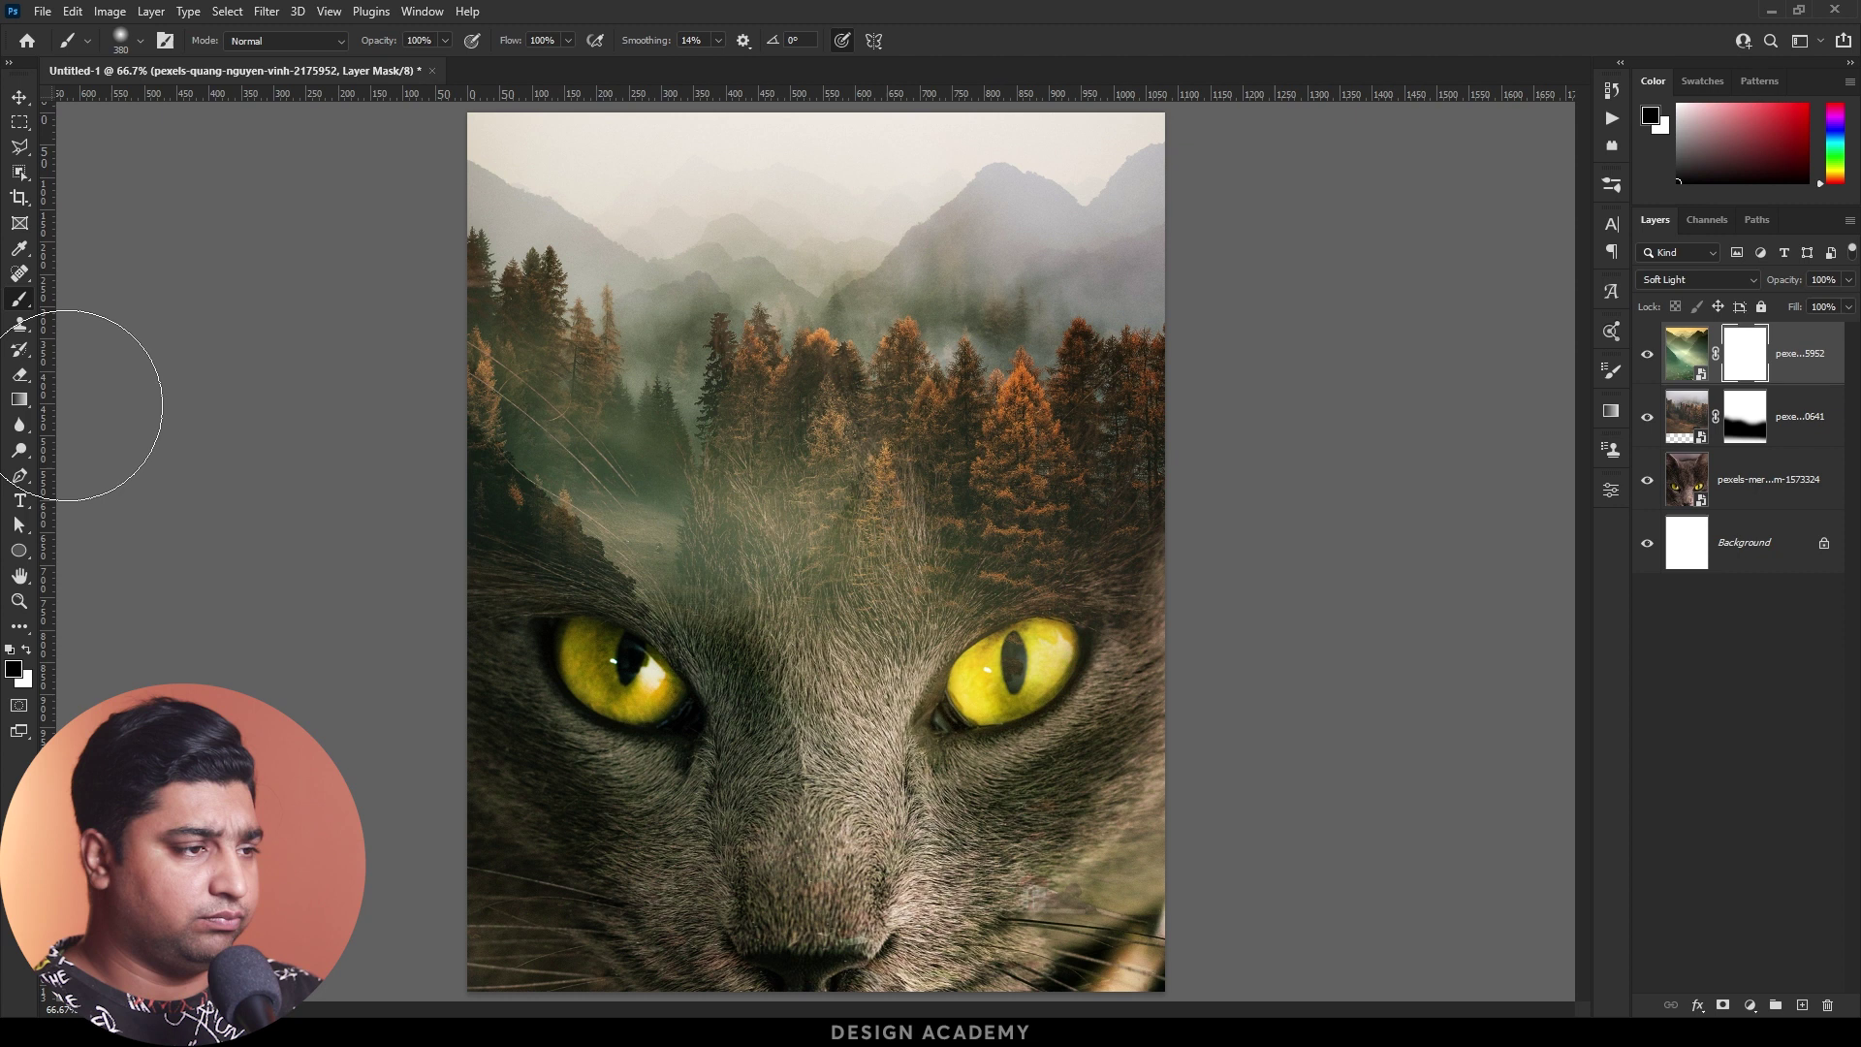
{"action": "left_click_drag", "start_coordinate": [511, 752], "coordinate": [570, 760]}
{"action": "mouse_move", "coordinate": [494, 853]}
{"action": "left_mouse_down"}
{"action": "mouse_move", "coordinate": [1154, 1023]}
{"action": "mouse_move", "coordinate": [809, 919]}
{"action": "mouse_move", "coordinate": [553, 892]}
{"action": "mouse_move", "coordinate": [1038, 686]}
{"action": "mouse_move", "coordinate": [707, 624]}
{"action": "mouse_move", "coordinate": [469, 625]}
{"action": "mouse_move", "coordinate": [665, 623]}
{"action": "mouse_move", "coordinate": [415, 507]}
{"action": "mouse_move", "coordinate": [737, 581]}
{"action": "mouse_move", "coordinate": [1115, 621]}
{"action": "mouse_move", "coordinate": [872, 665]}
{"action": "mouse_move", "coordinate": [340, 470]}
{"action": "left_mouse_up"}
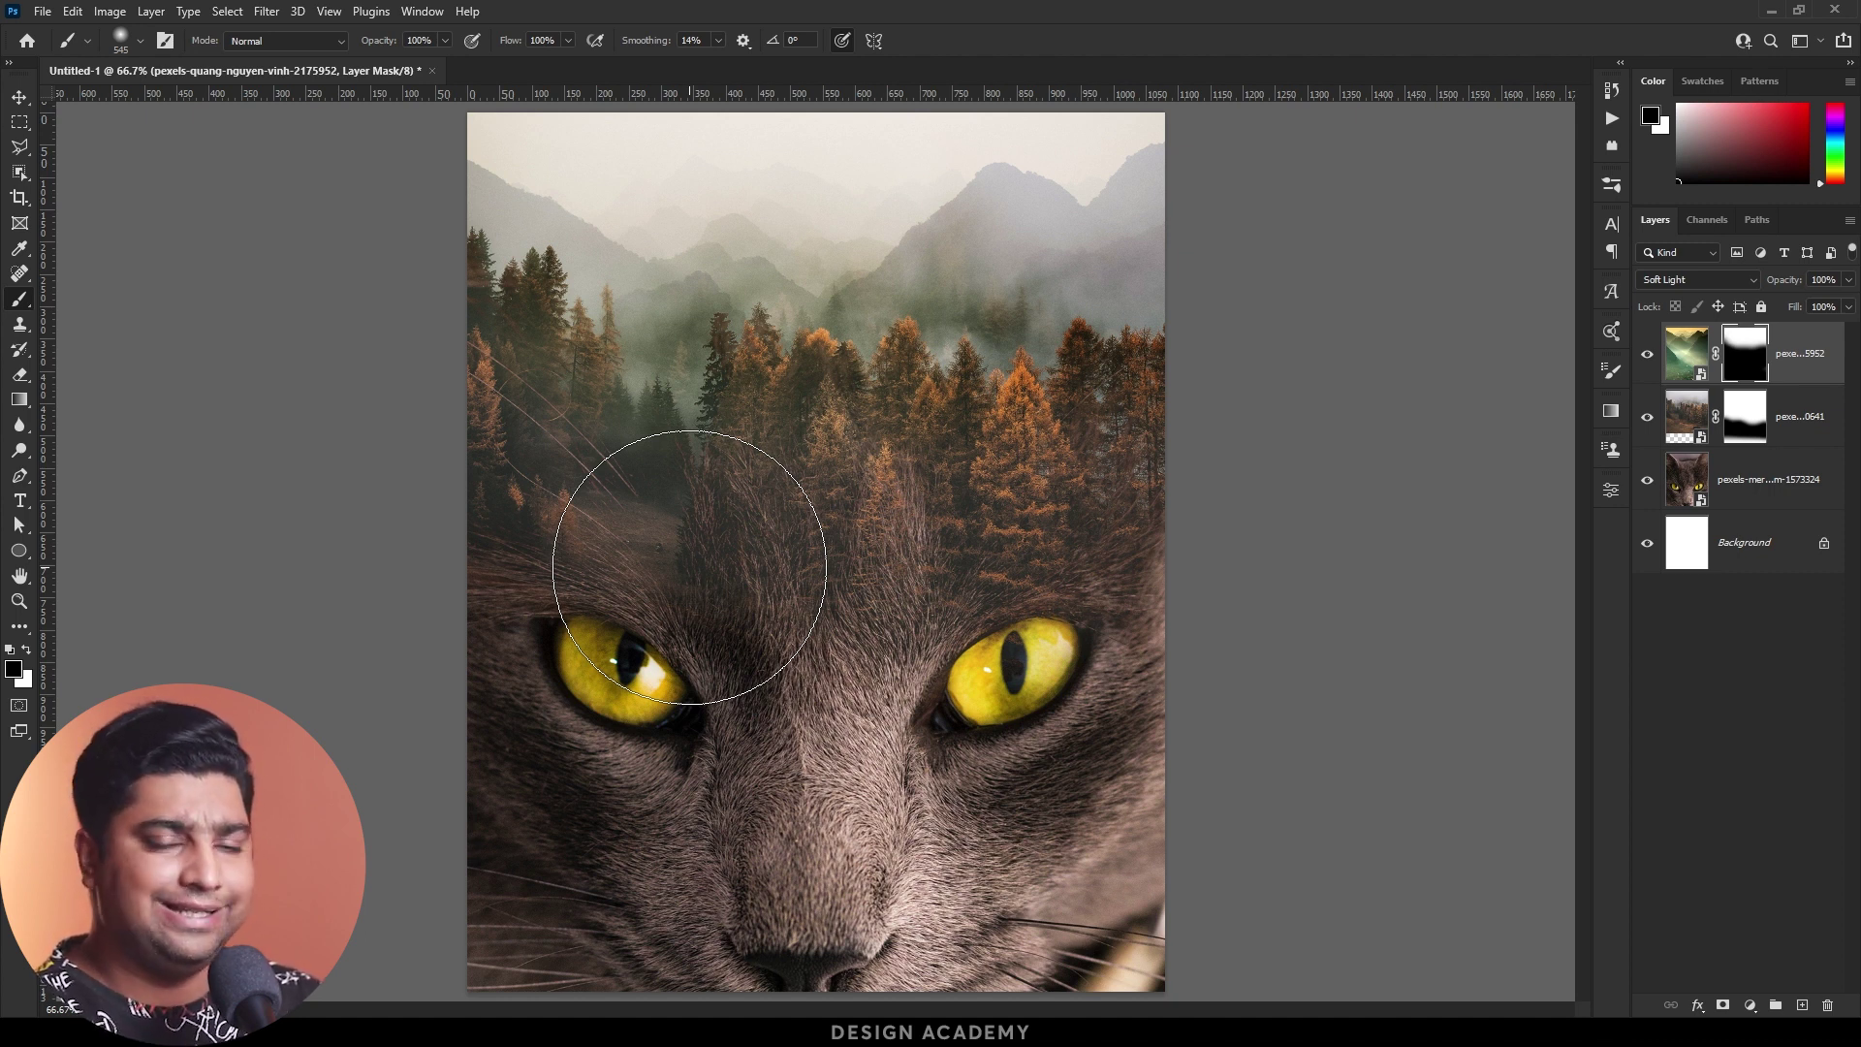
Step: Stamp all visible layers into a new top layer and convert that layer to a smart object
{"action": "left_click", "coordinate": [17, 109]}
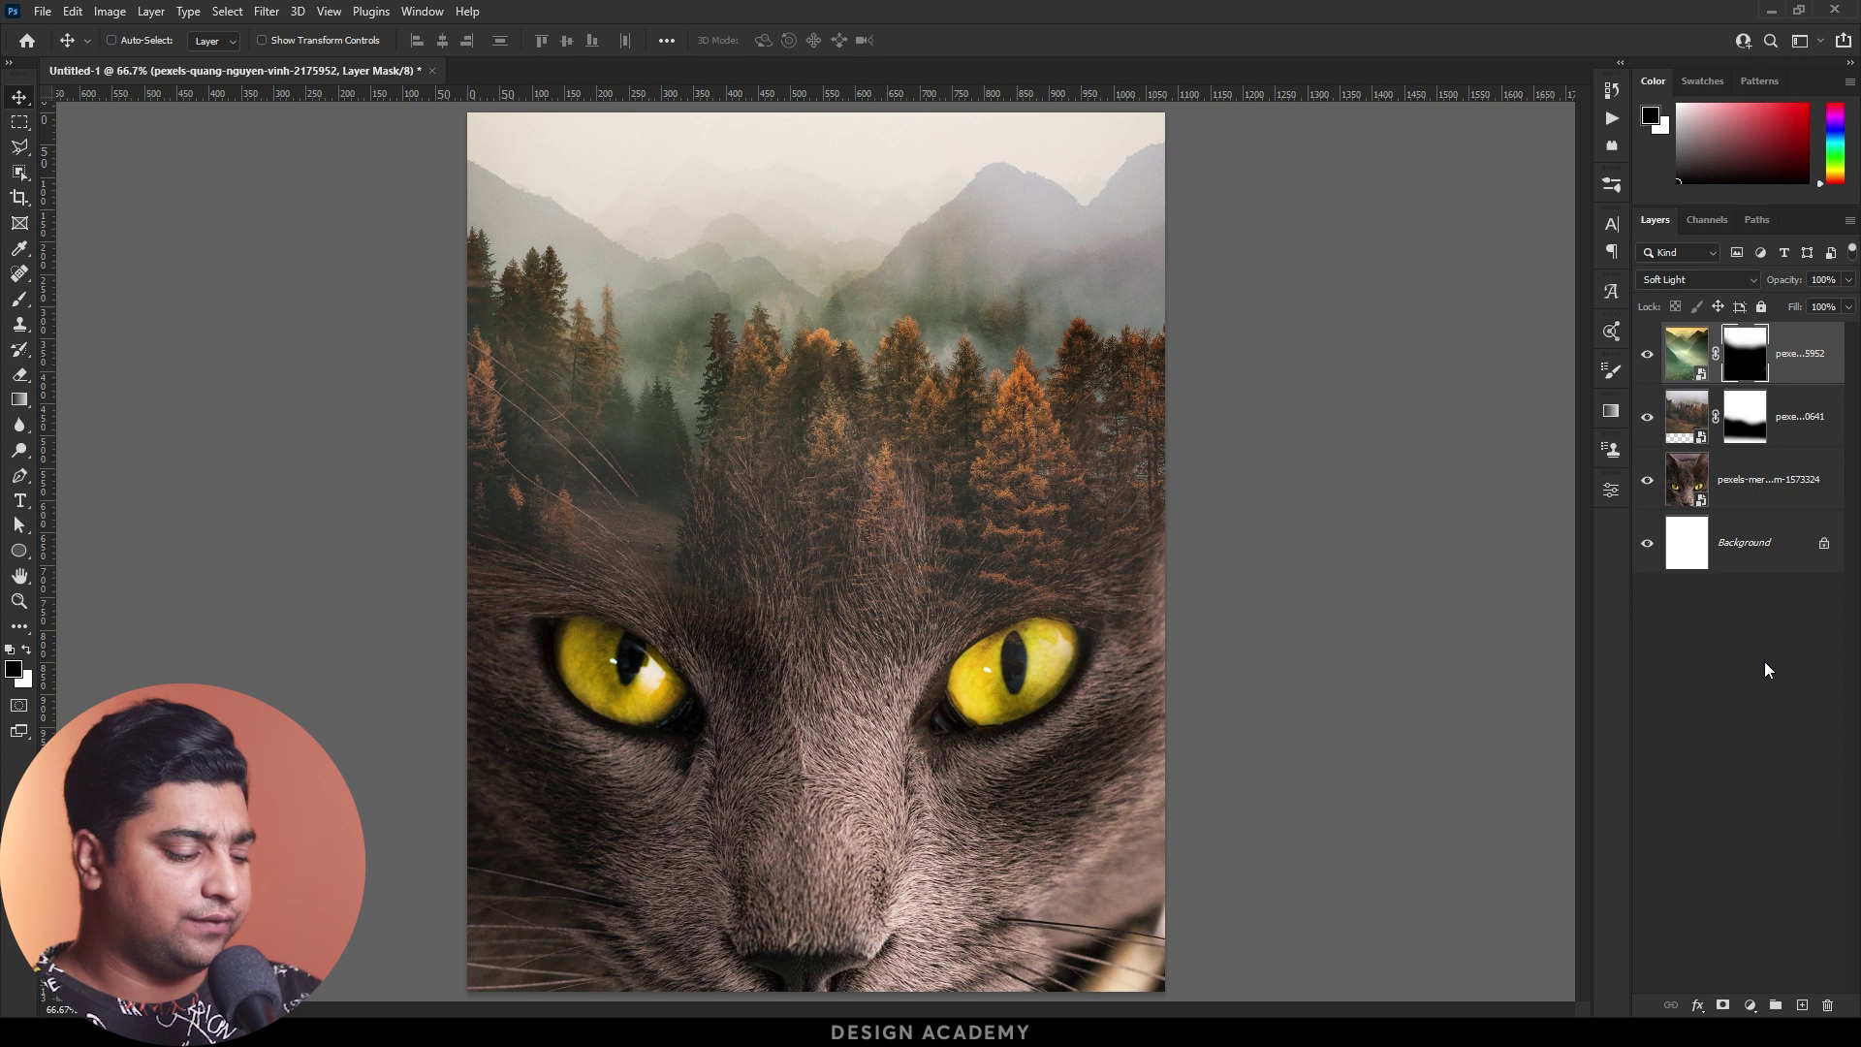
{"action": "key", "text": "ctrl+shift+alt+e"}
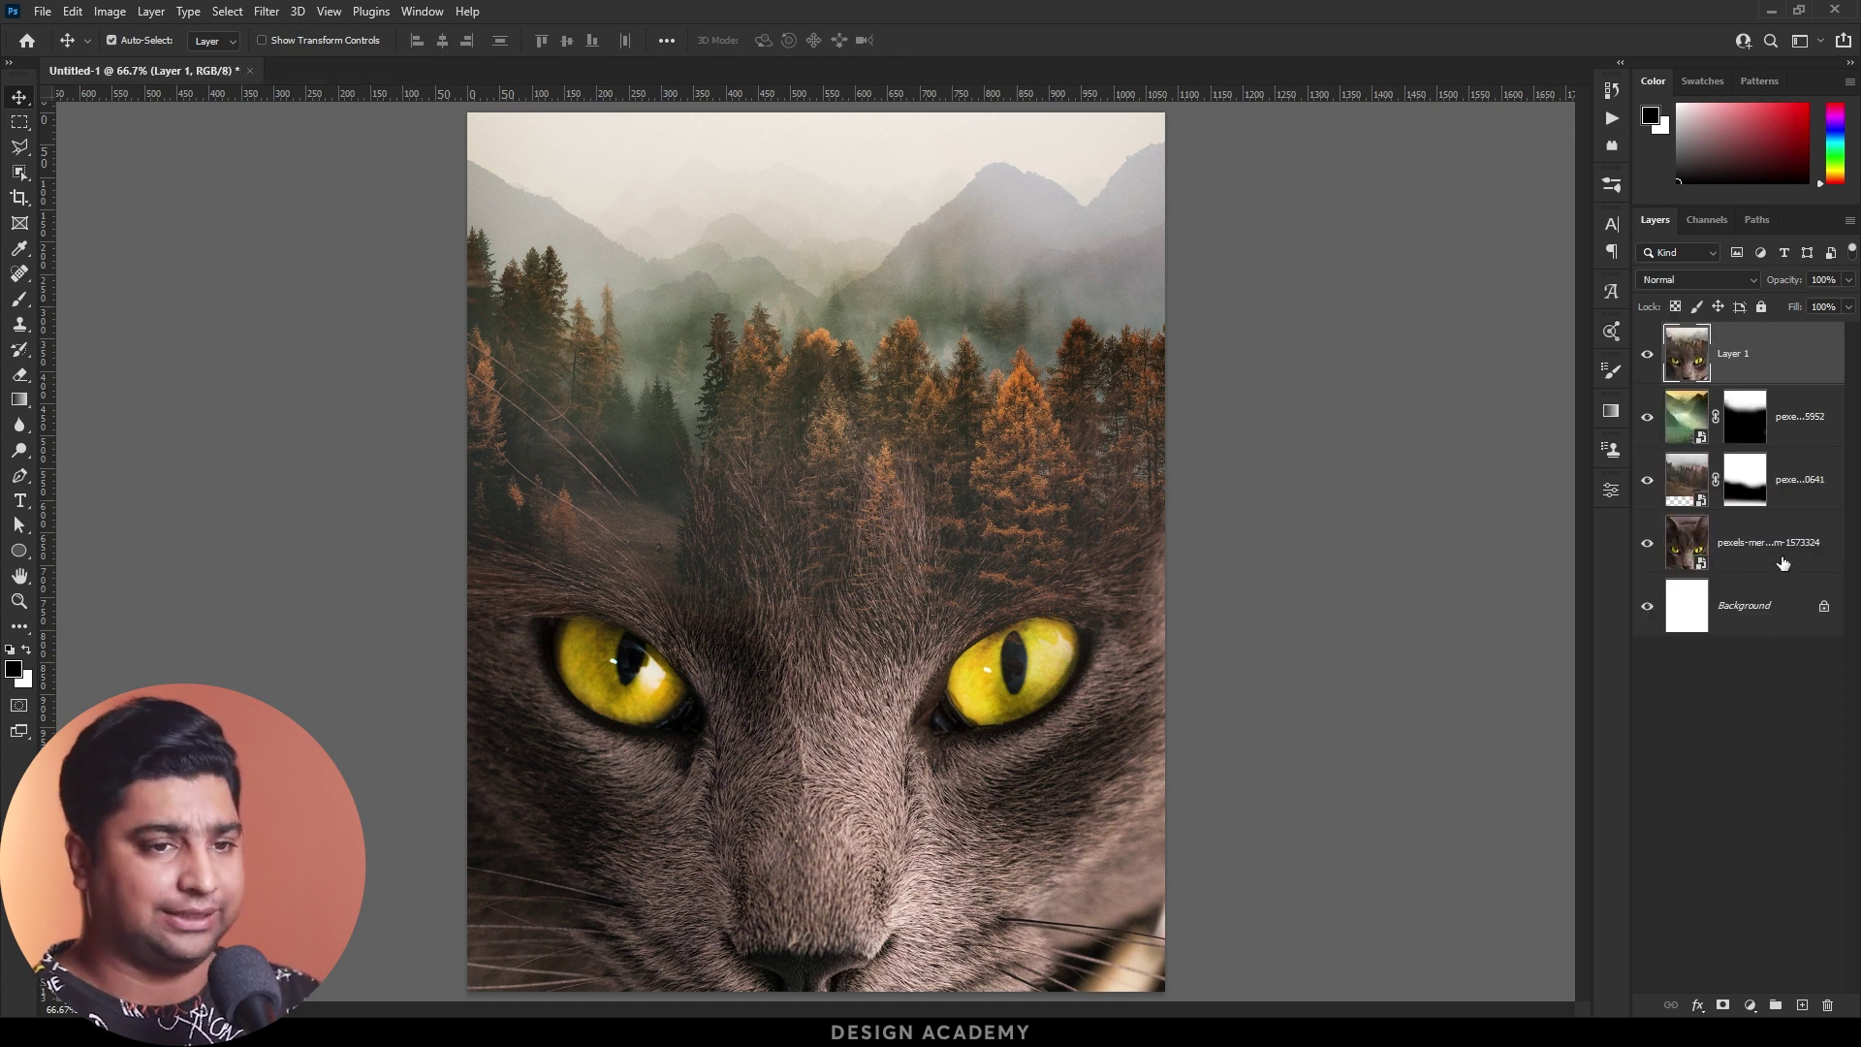
{"action": "right_click", "coordinate": [1764, 353]}
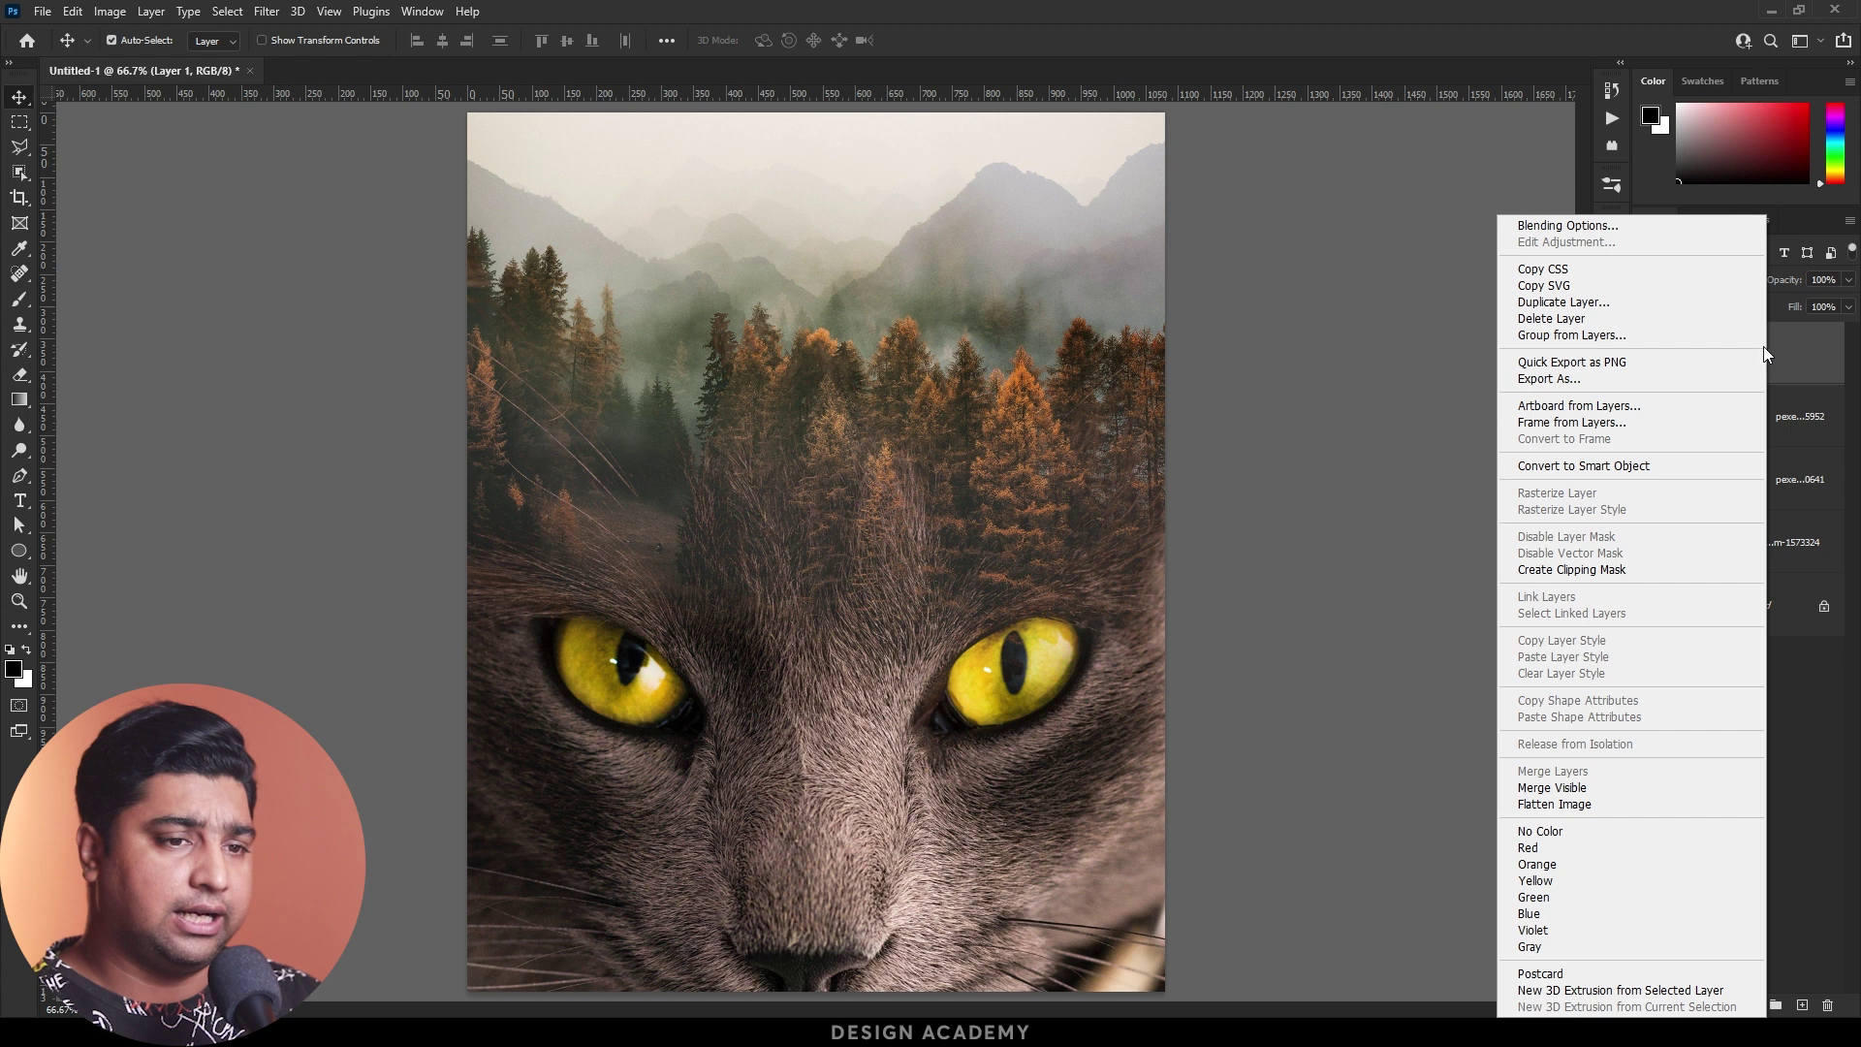
{"action": "left_click", "coordinate": [1586, 465]}
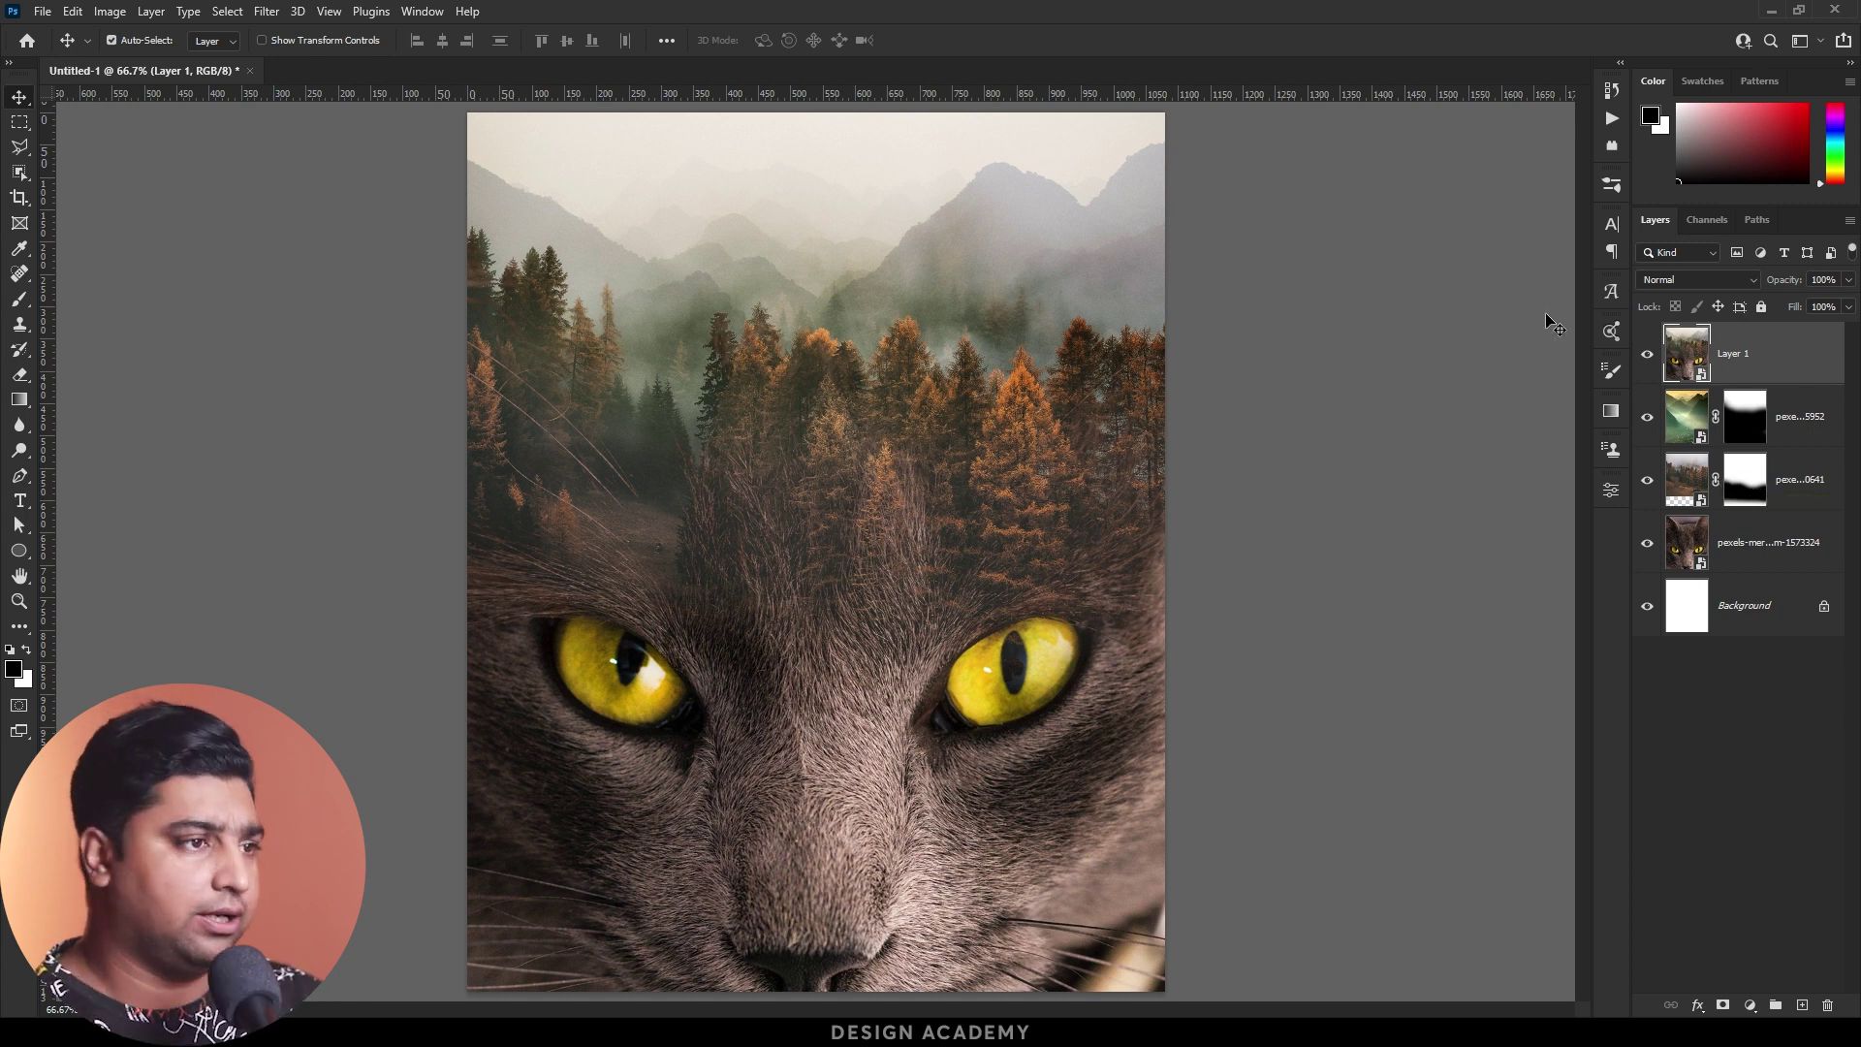
Step: In the Camera Raw Filter, set Temperature -16, Tint +8, Exposure +0.05, Texture +31, Clarity +26, Vibrance +34 and Saturation +34 for the merged layer
{"action": "left_click", "coordinate": [265, 13]}
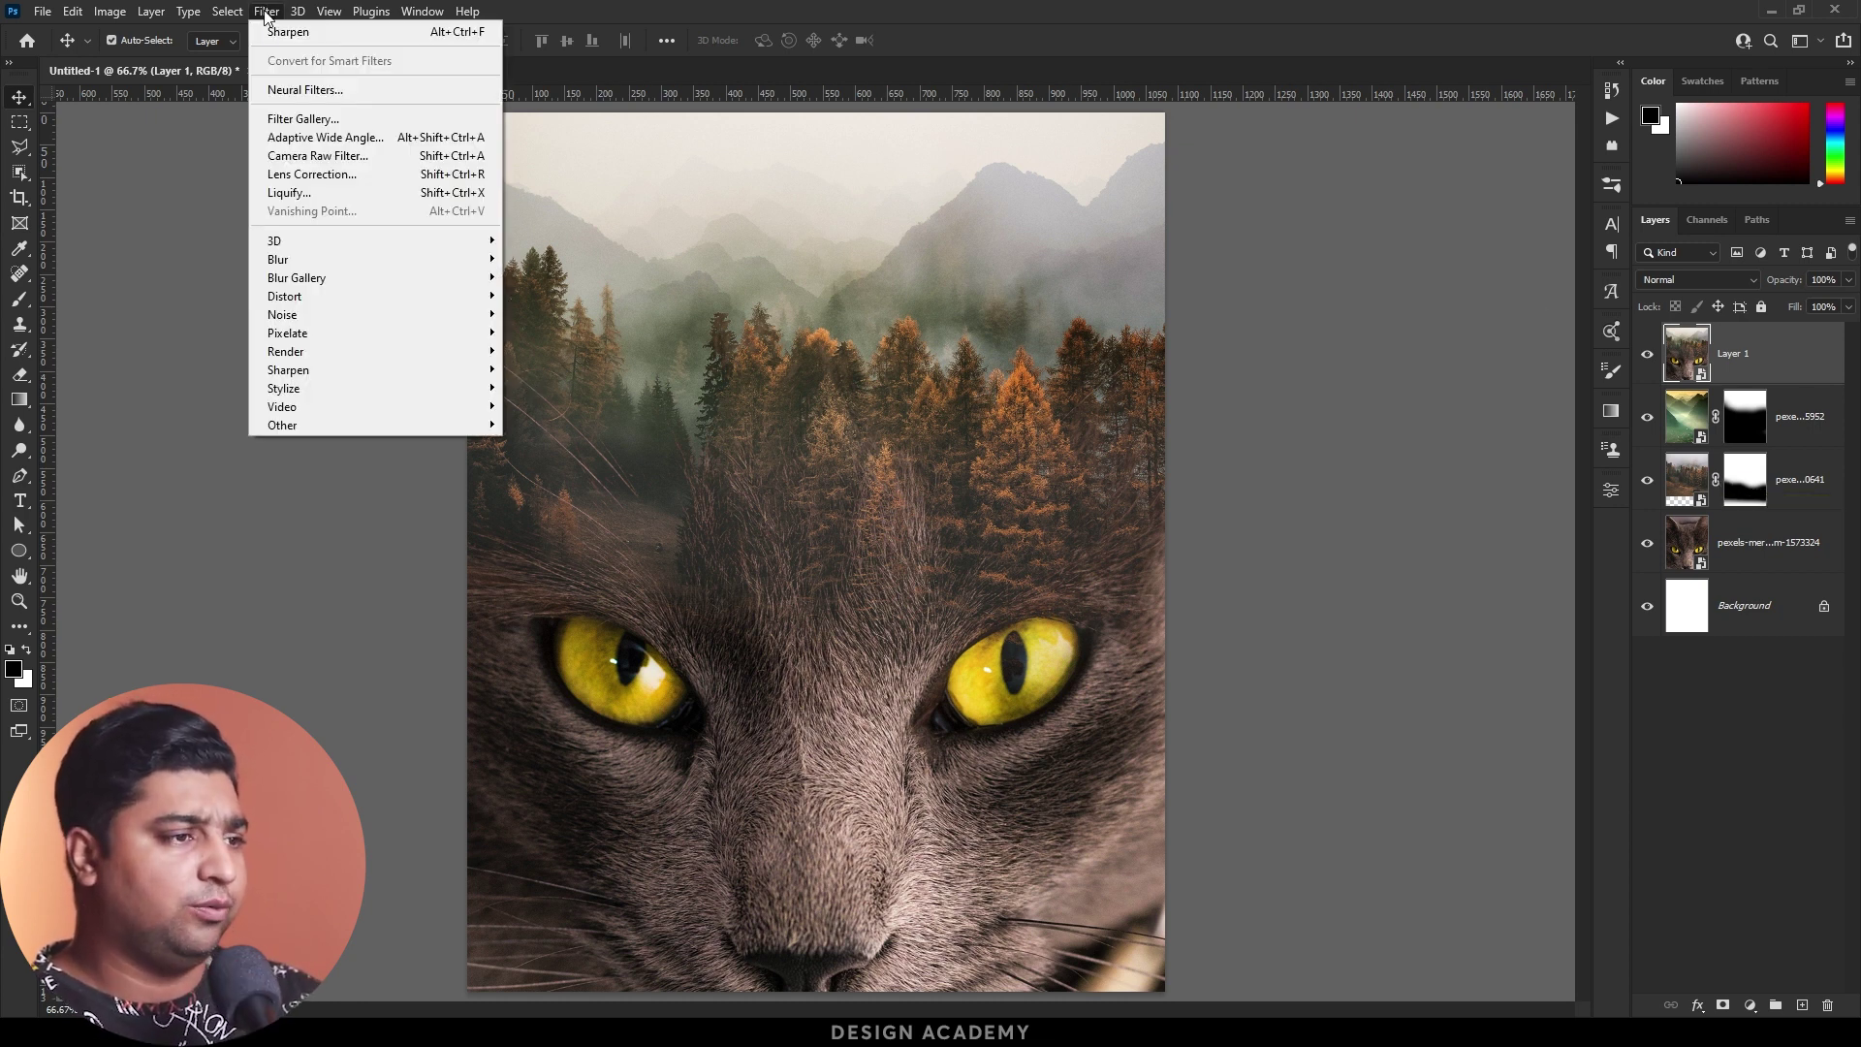
{"action": "left_click", "coordinate": [357, 156]}
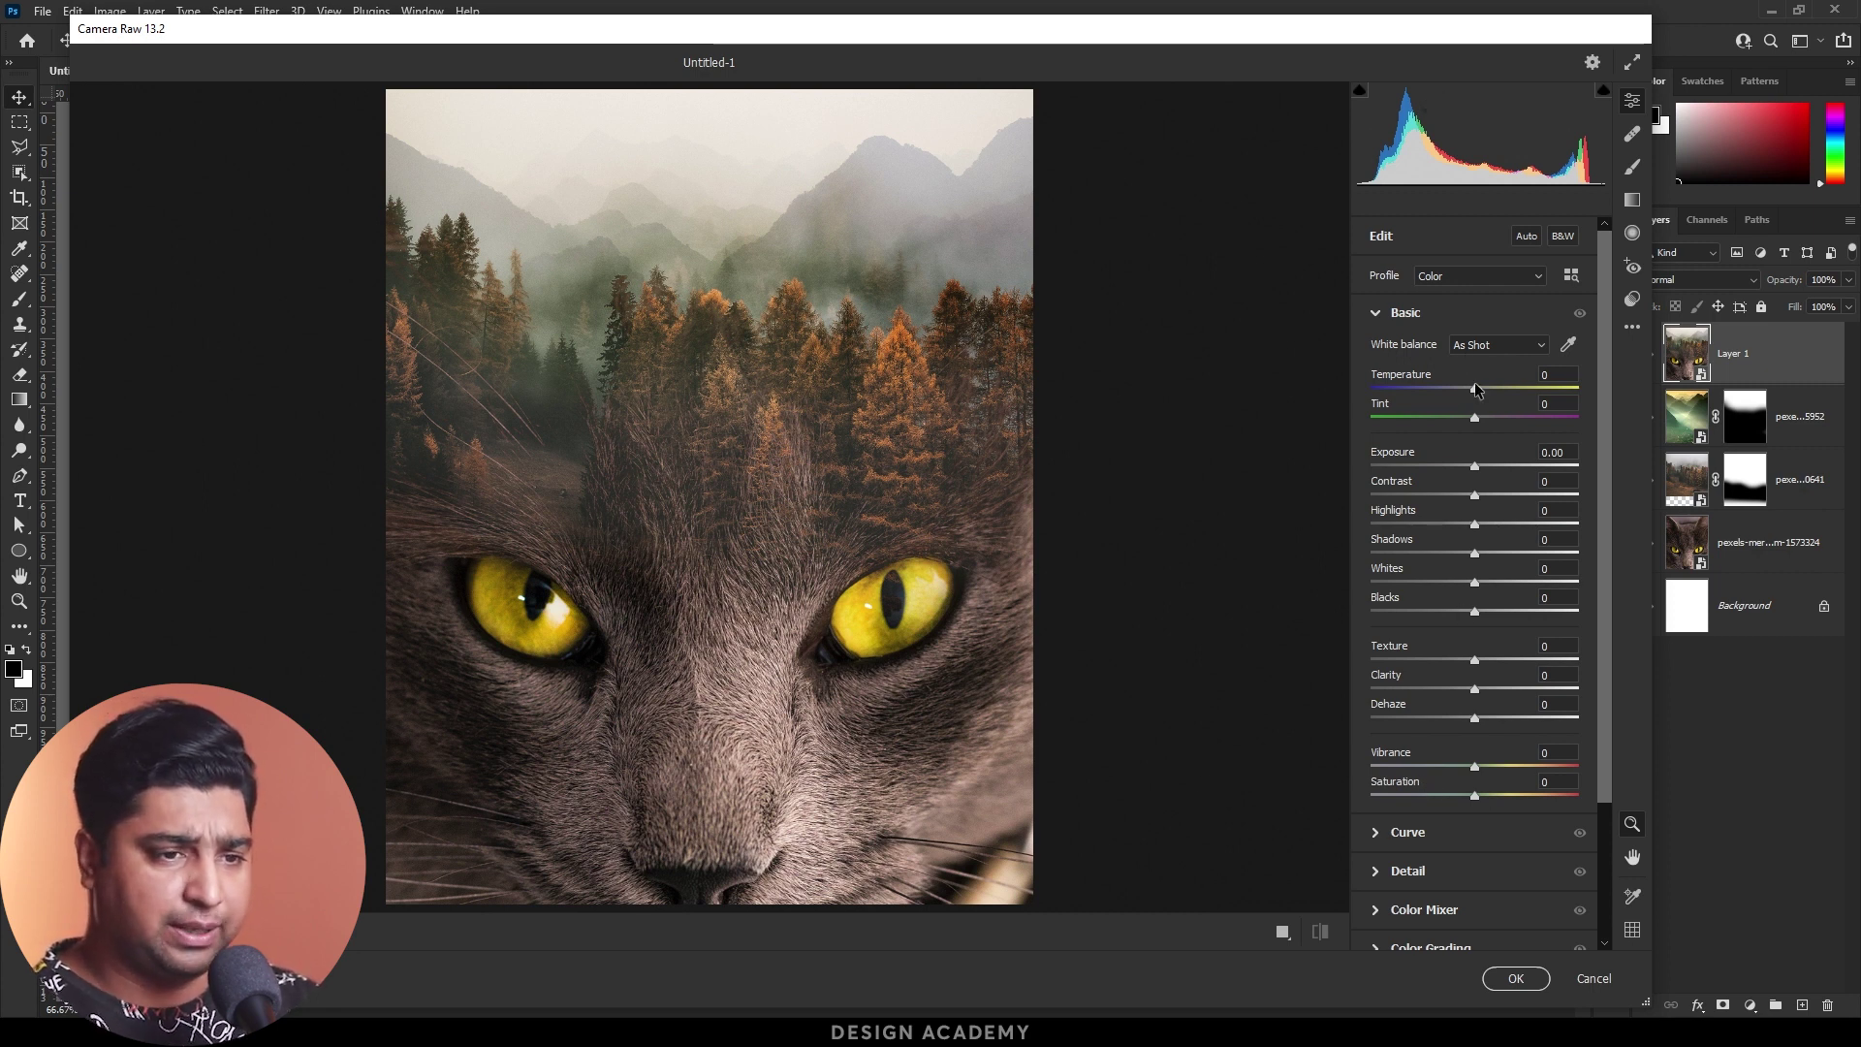
{"action": "mouse_move", "coordinate": [1475, 392]}
{"action": "left_mouse_down"}
{"action": "mouse_move", "coordinate": [1450, 392]}
{"action": "mouse_move", "coordinate": [1484, 417]}
{"action": "mouse_move", "coordinate": [1459, 388]}
{"action": "left_mouse_up"}
{"action": "left_click_drag", "start_coordinate": [1474, 467], "coordinate": [1477, 467]}
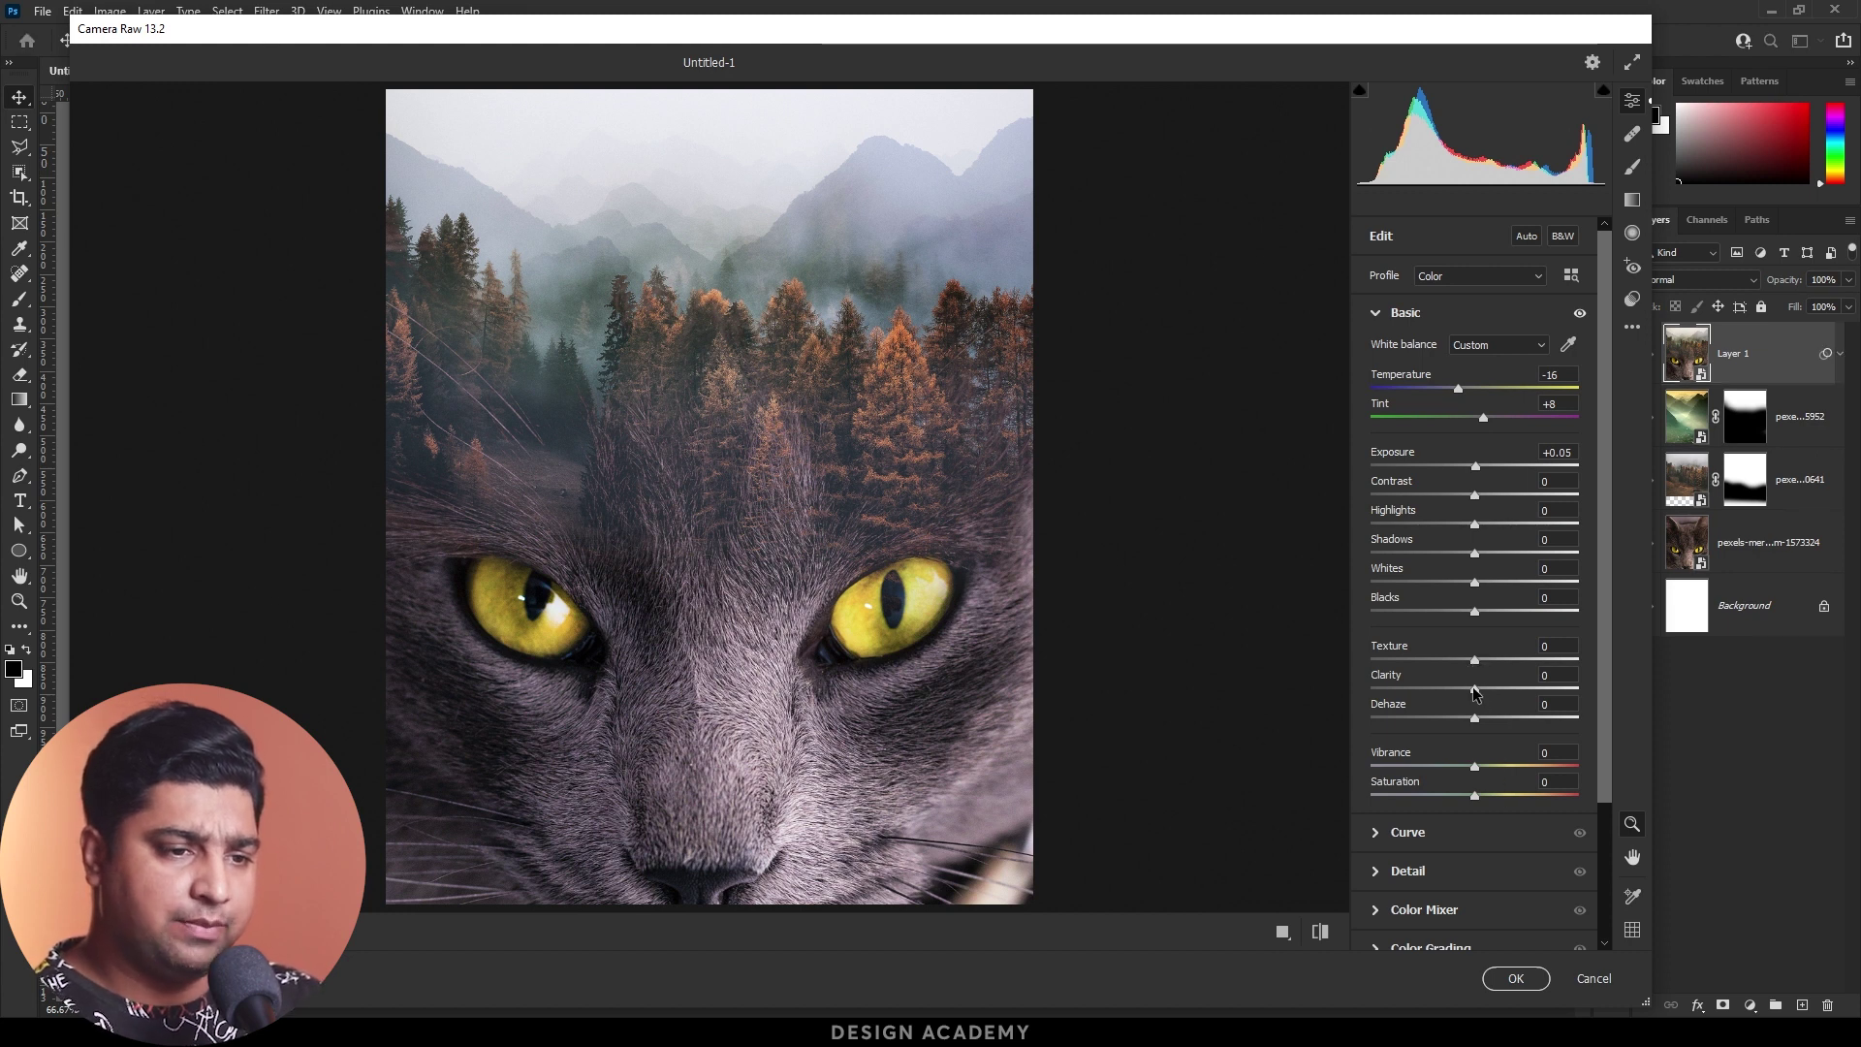
{"action": "left_click_drag", "start_coordinate": [1475, 689], "coordinate": [1509, 659]}
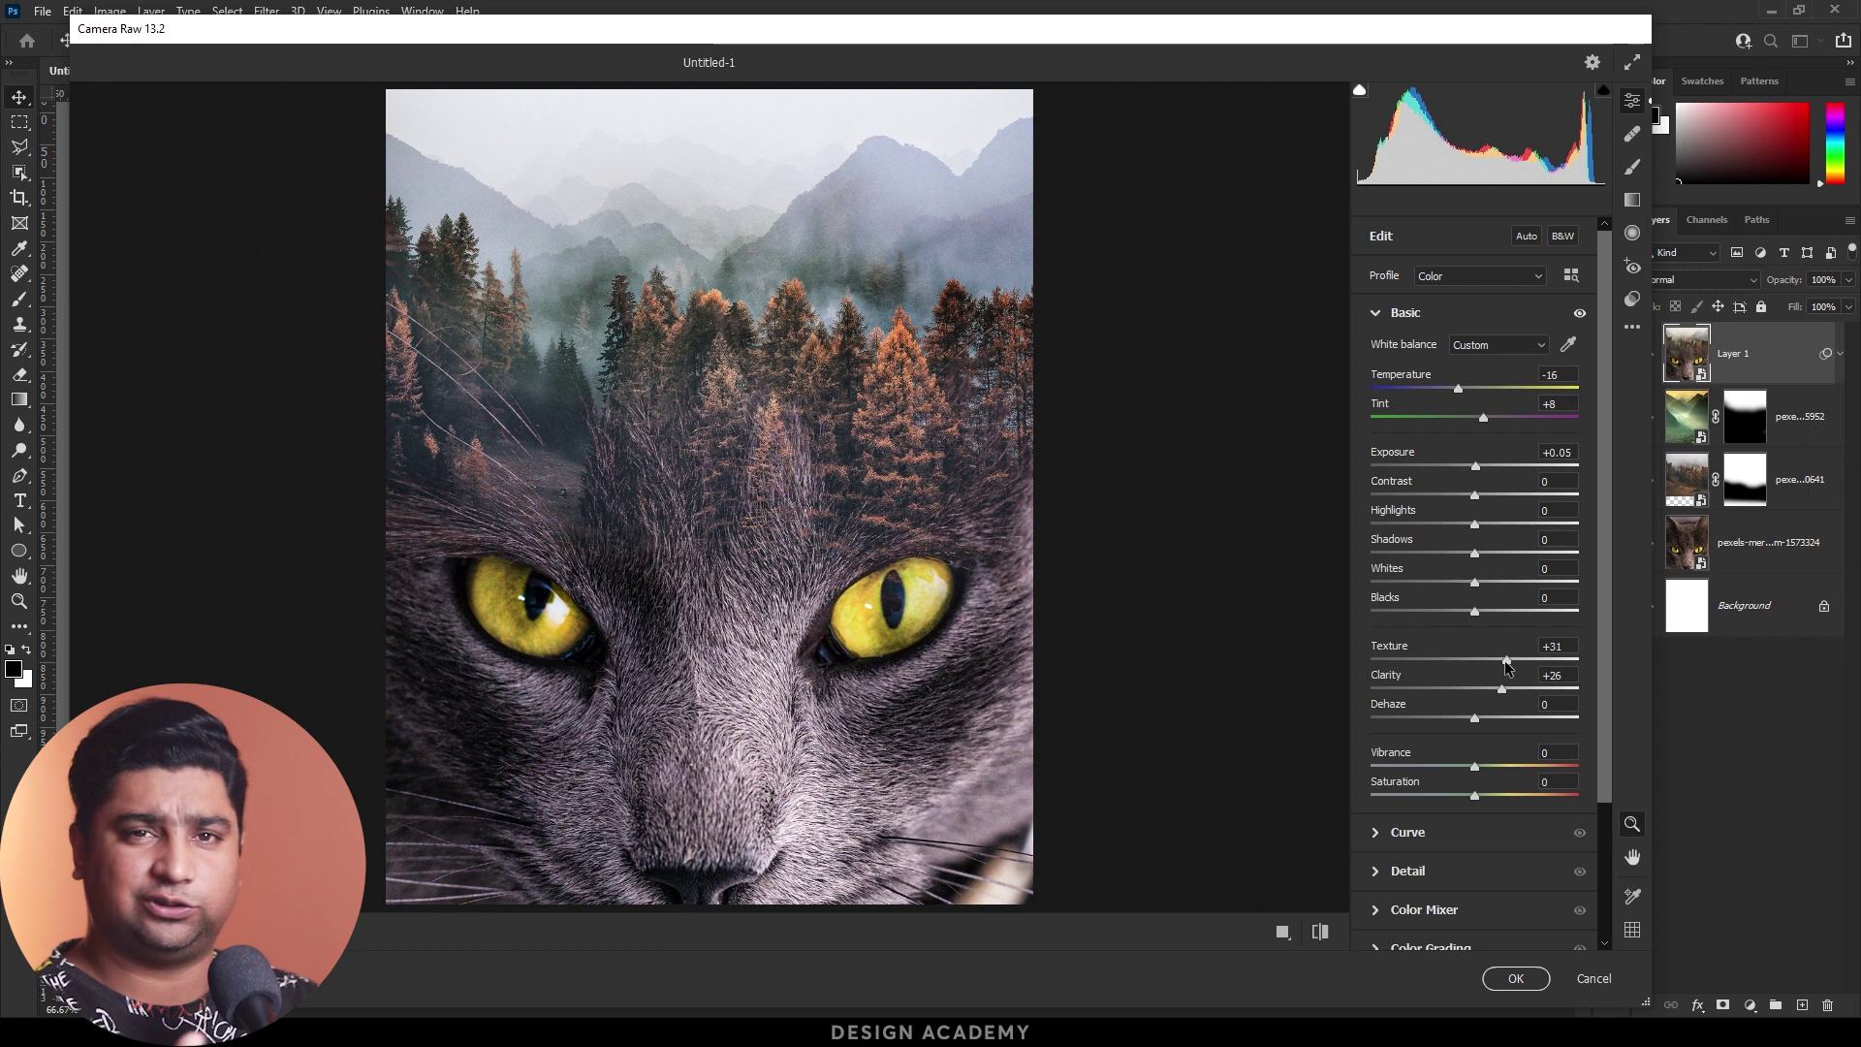
{"action": "mouse_move", "coordinate": [1475, 765]}
{"action": "left_mouse_down"}
{"action": "mouse_move", "coordinate": [1544, 764]}
{"action": "mouse_move", "coordinate": [1508, 791]}
{"action": "mouse_move", "coordinate": [1510, 770]}
{"action": "left_mouse_up"}
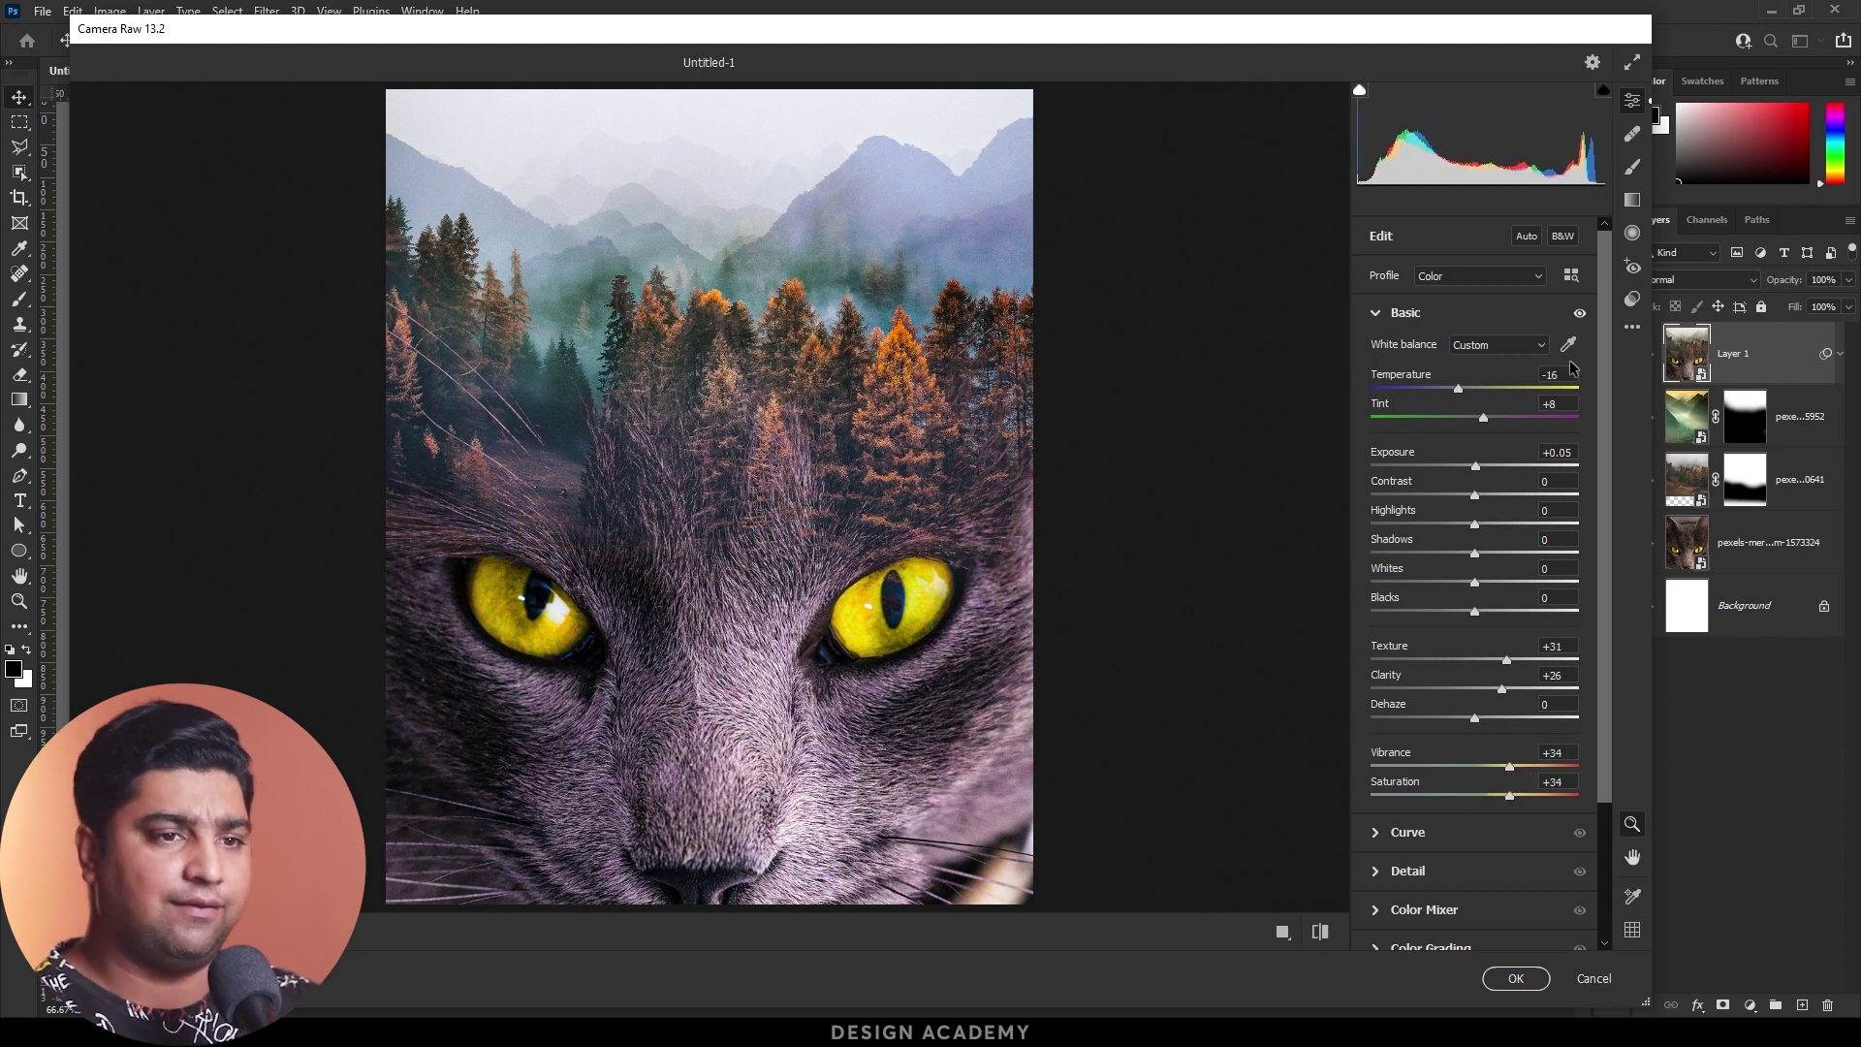
Step: Browse the Camera Raw presets and apply the creative preset Cool Shadows & Warm Highlights to the merged layer
{"action": "left_click", "coordinate": [1634, 300]}
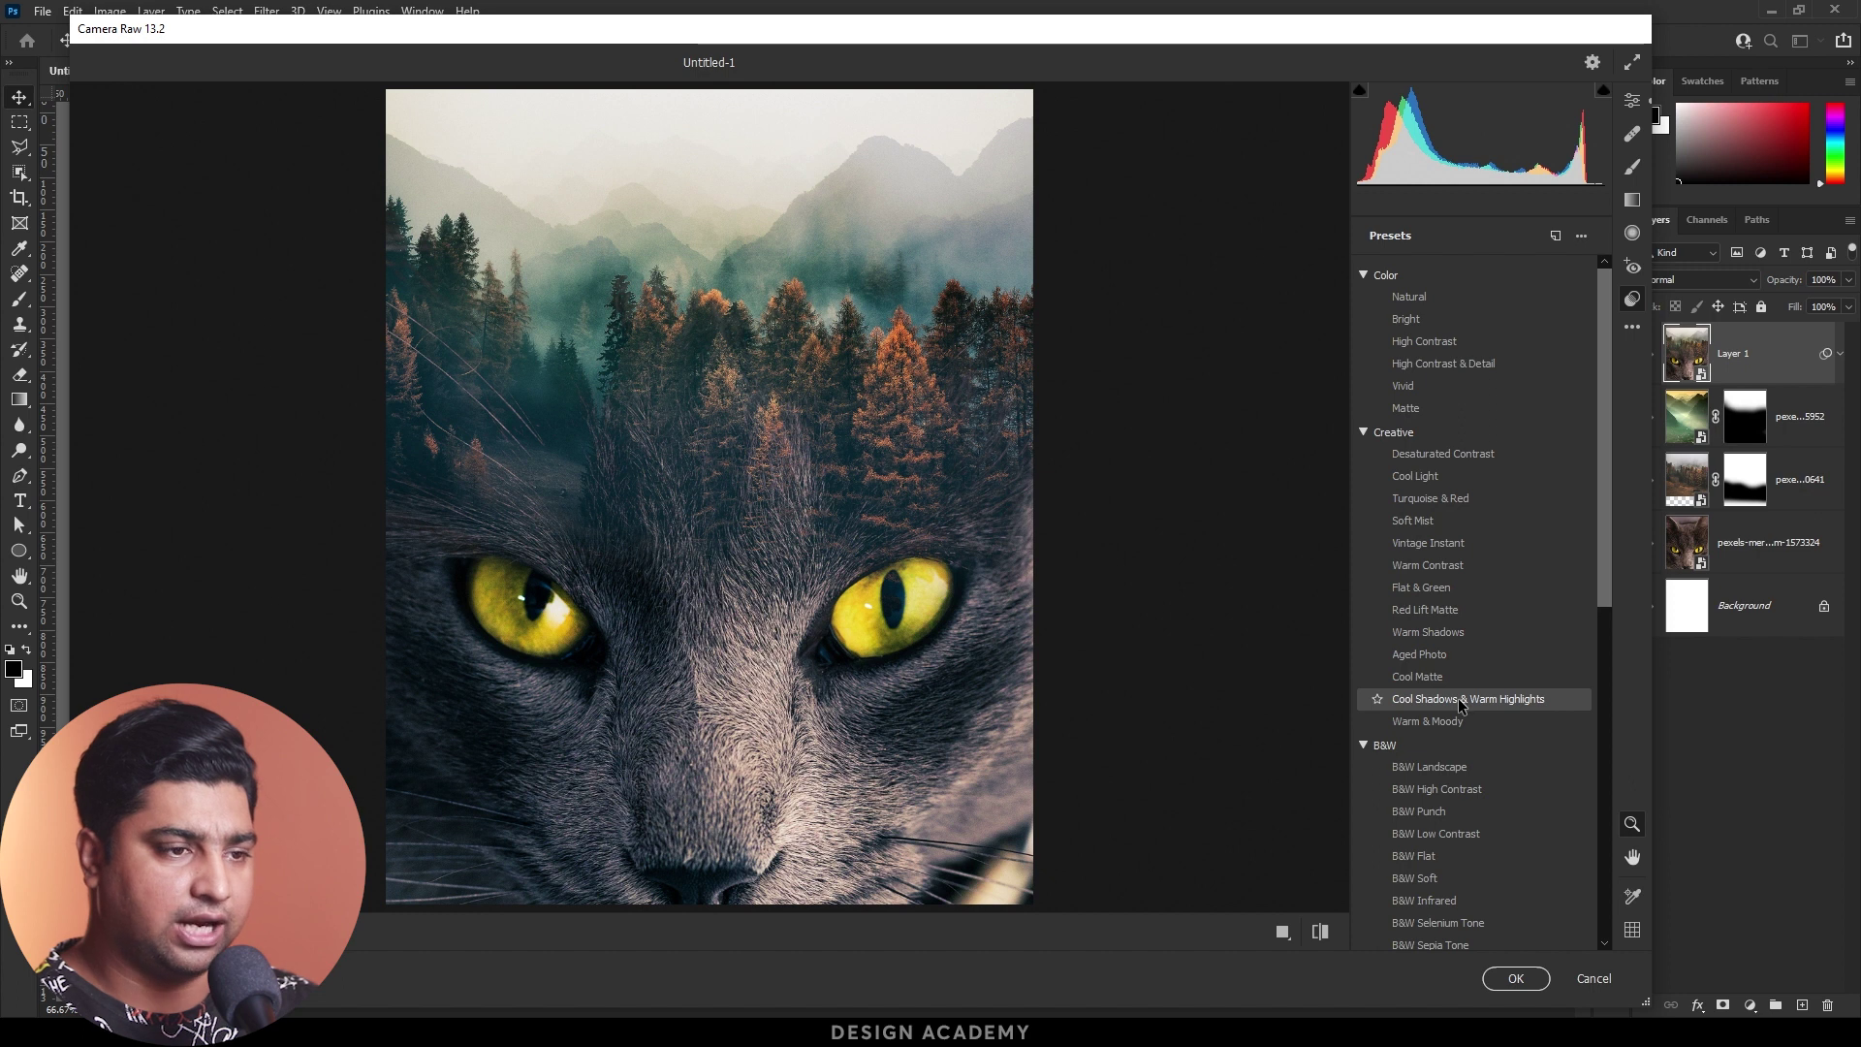
{"action": "scroll", "coordinate": [1464, 705], "scroll_direction": "down", "scroll_amount": 10}
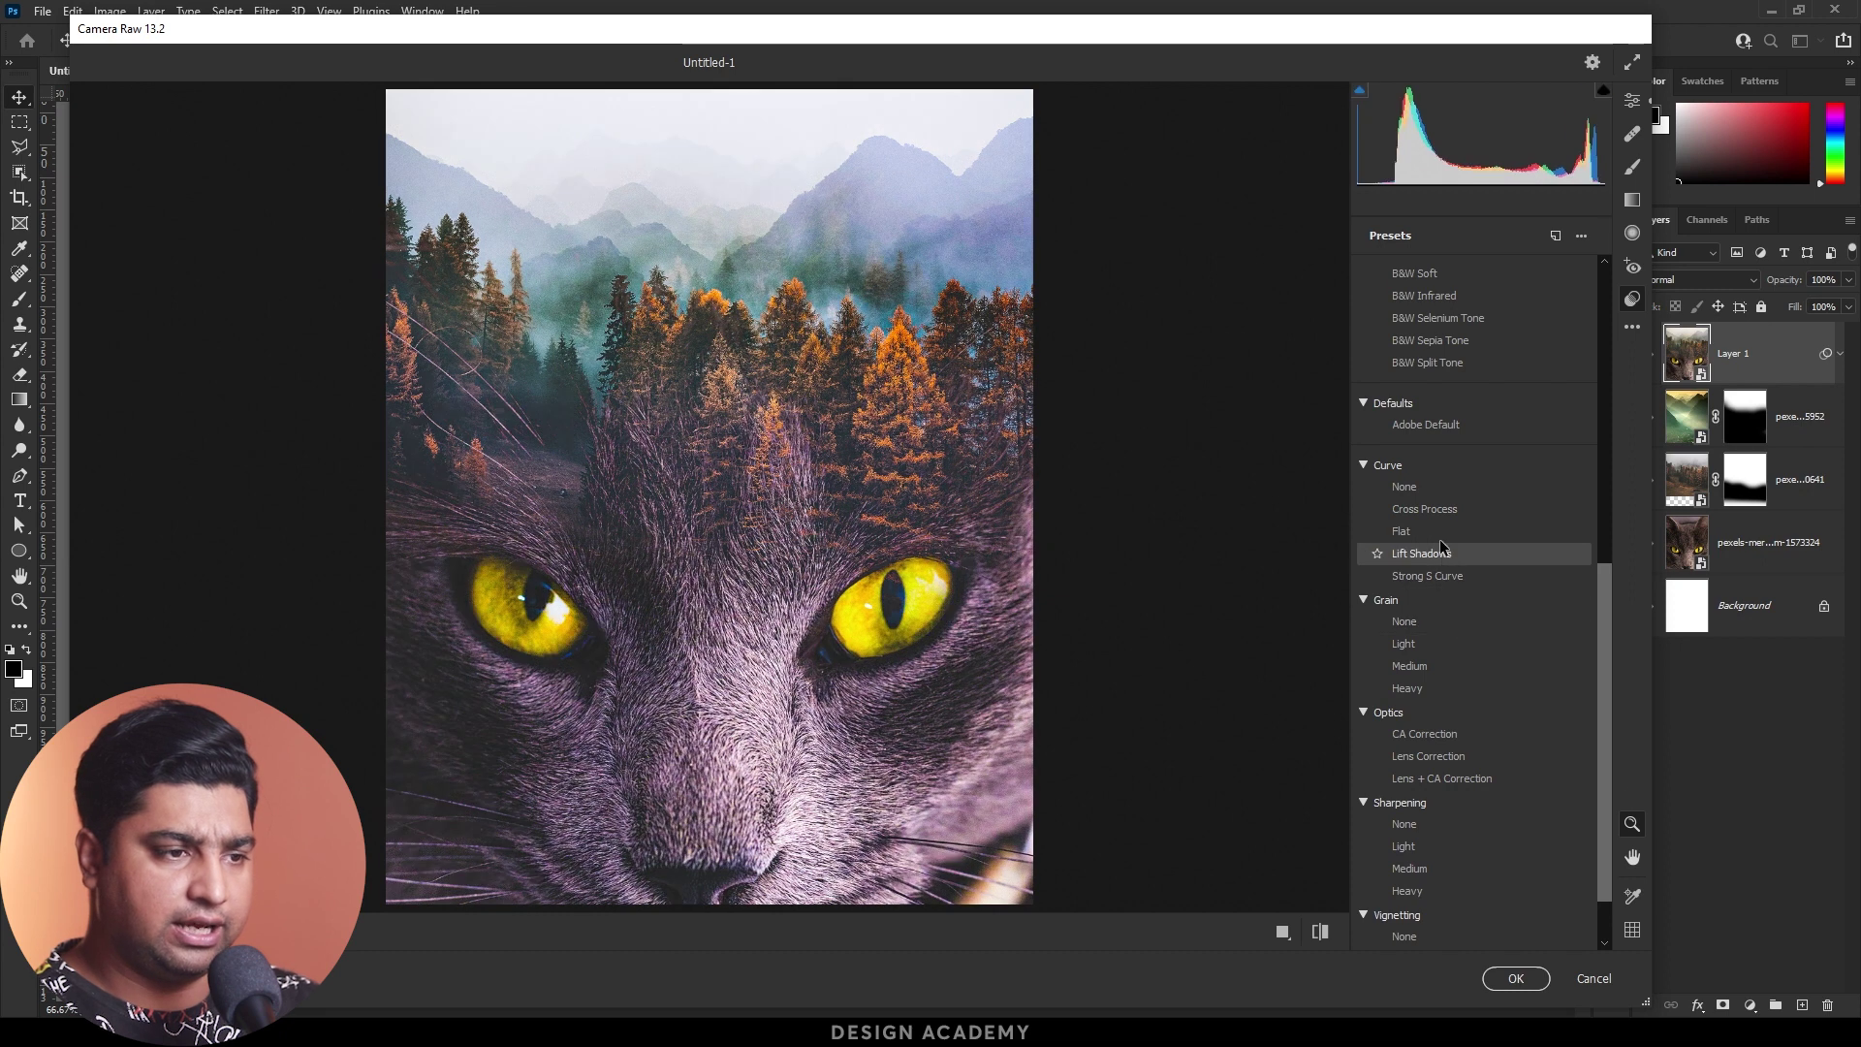
{"action": "scroll", "coordinate": [1459, 766], "scroll_direction": "down", "scroll_amount": 2}
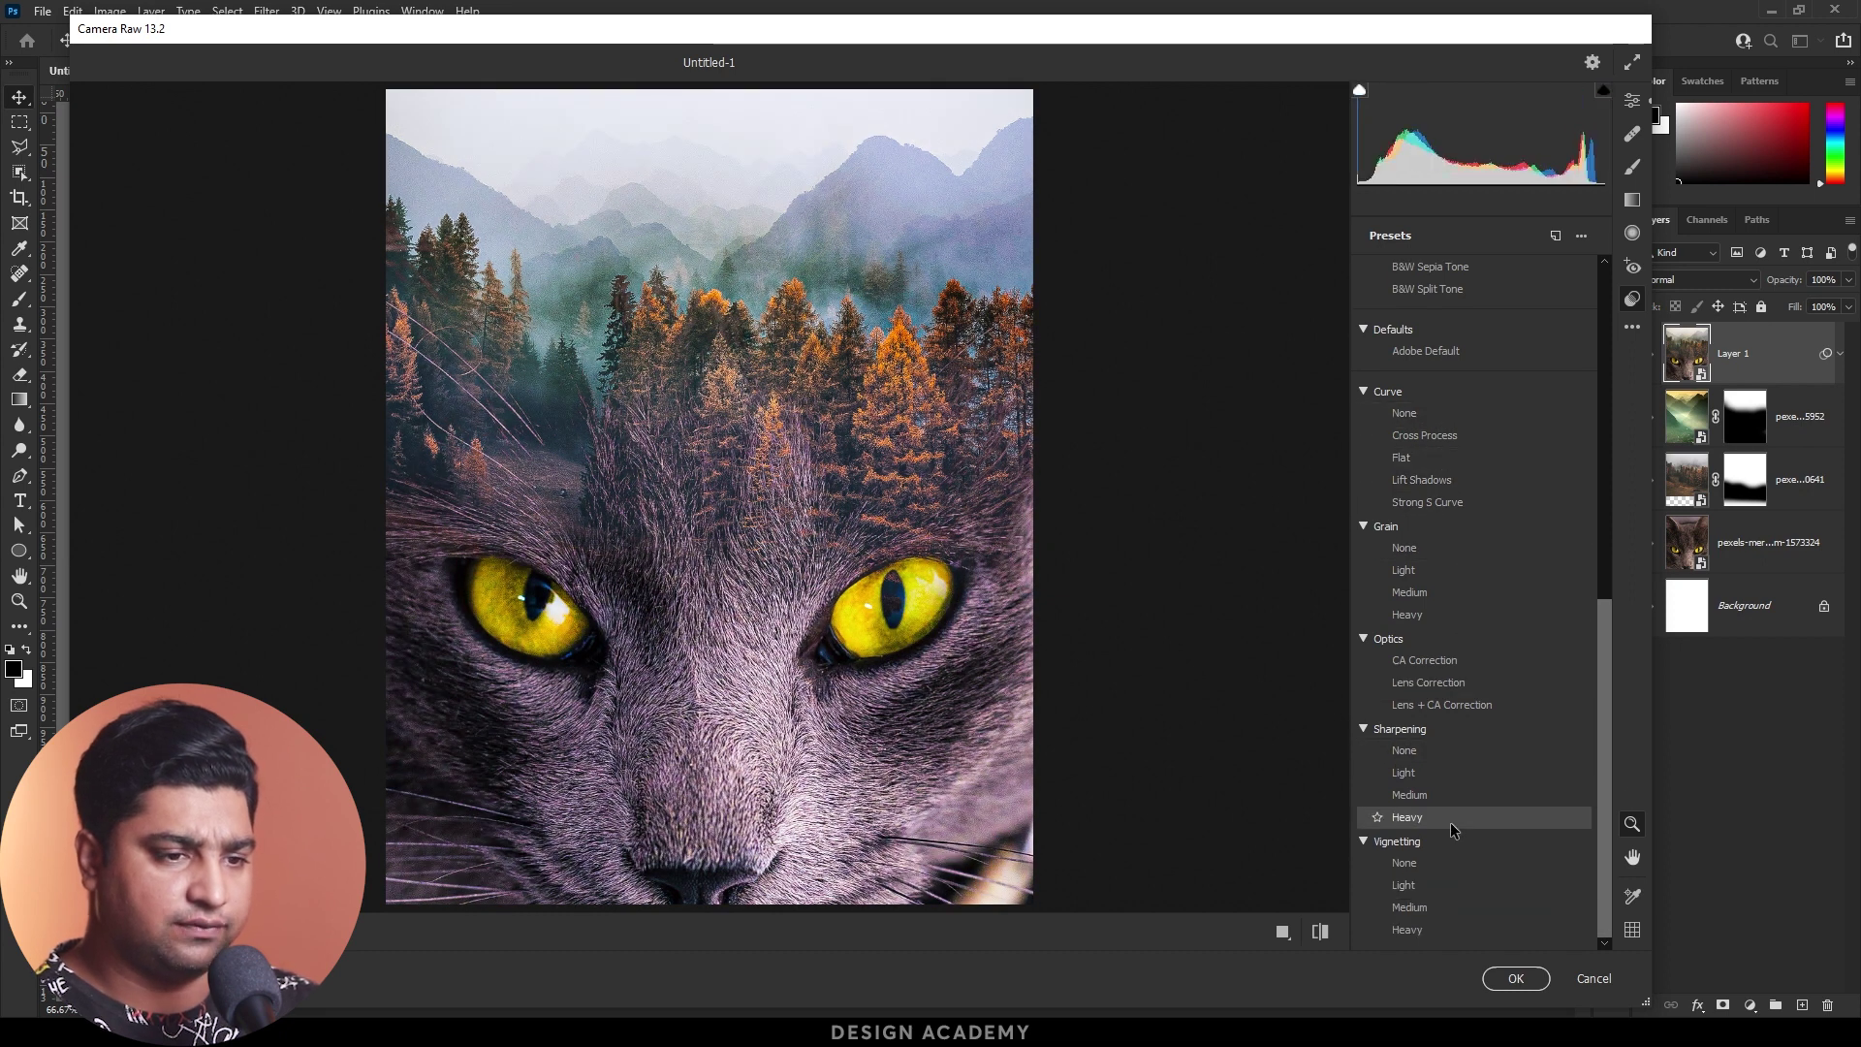
{"action": "scroll", "coordinate": [1434, 683], "scroll_direction": "up", "scroll_amount": 10}
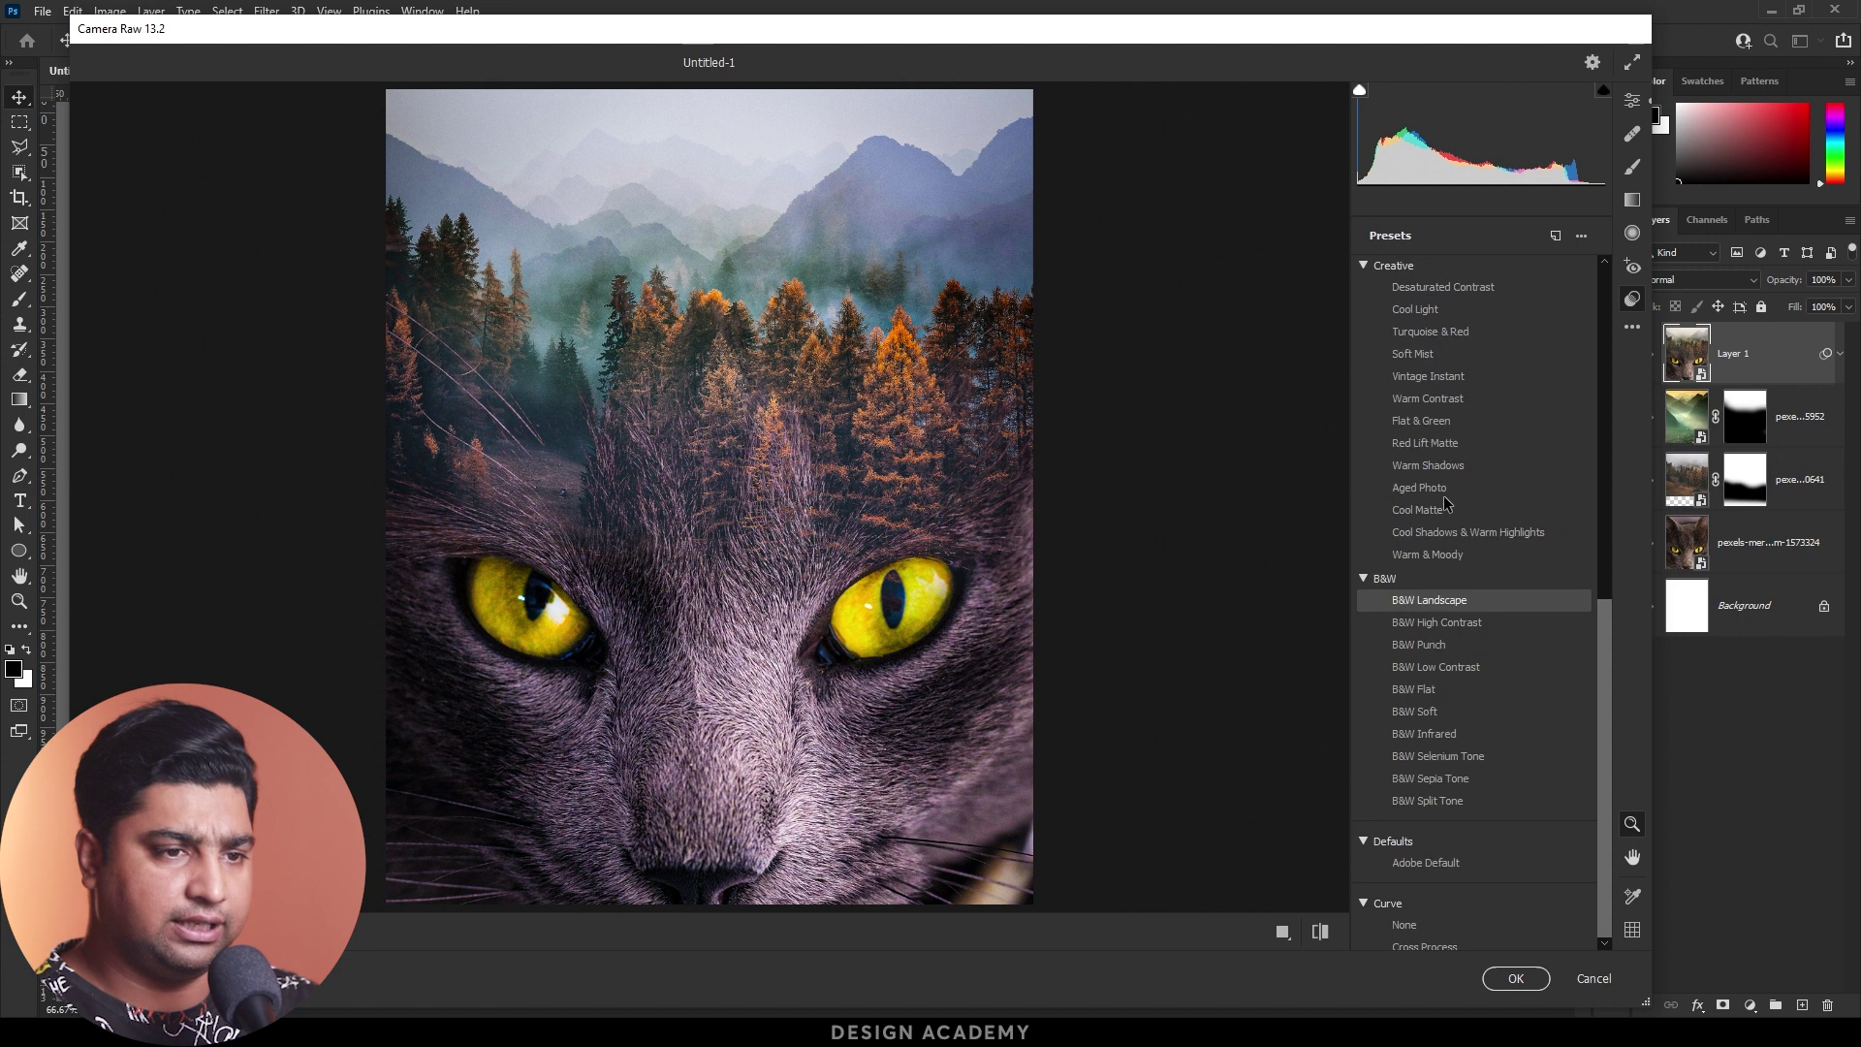
{"action": "scroll", "coordinate": [1446, 503], "scroll_direction": "up", "scroll_amount": 2}
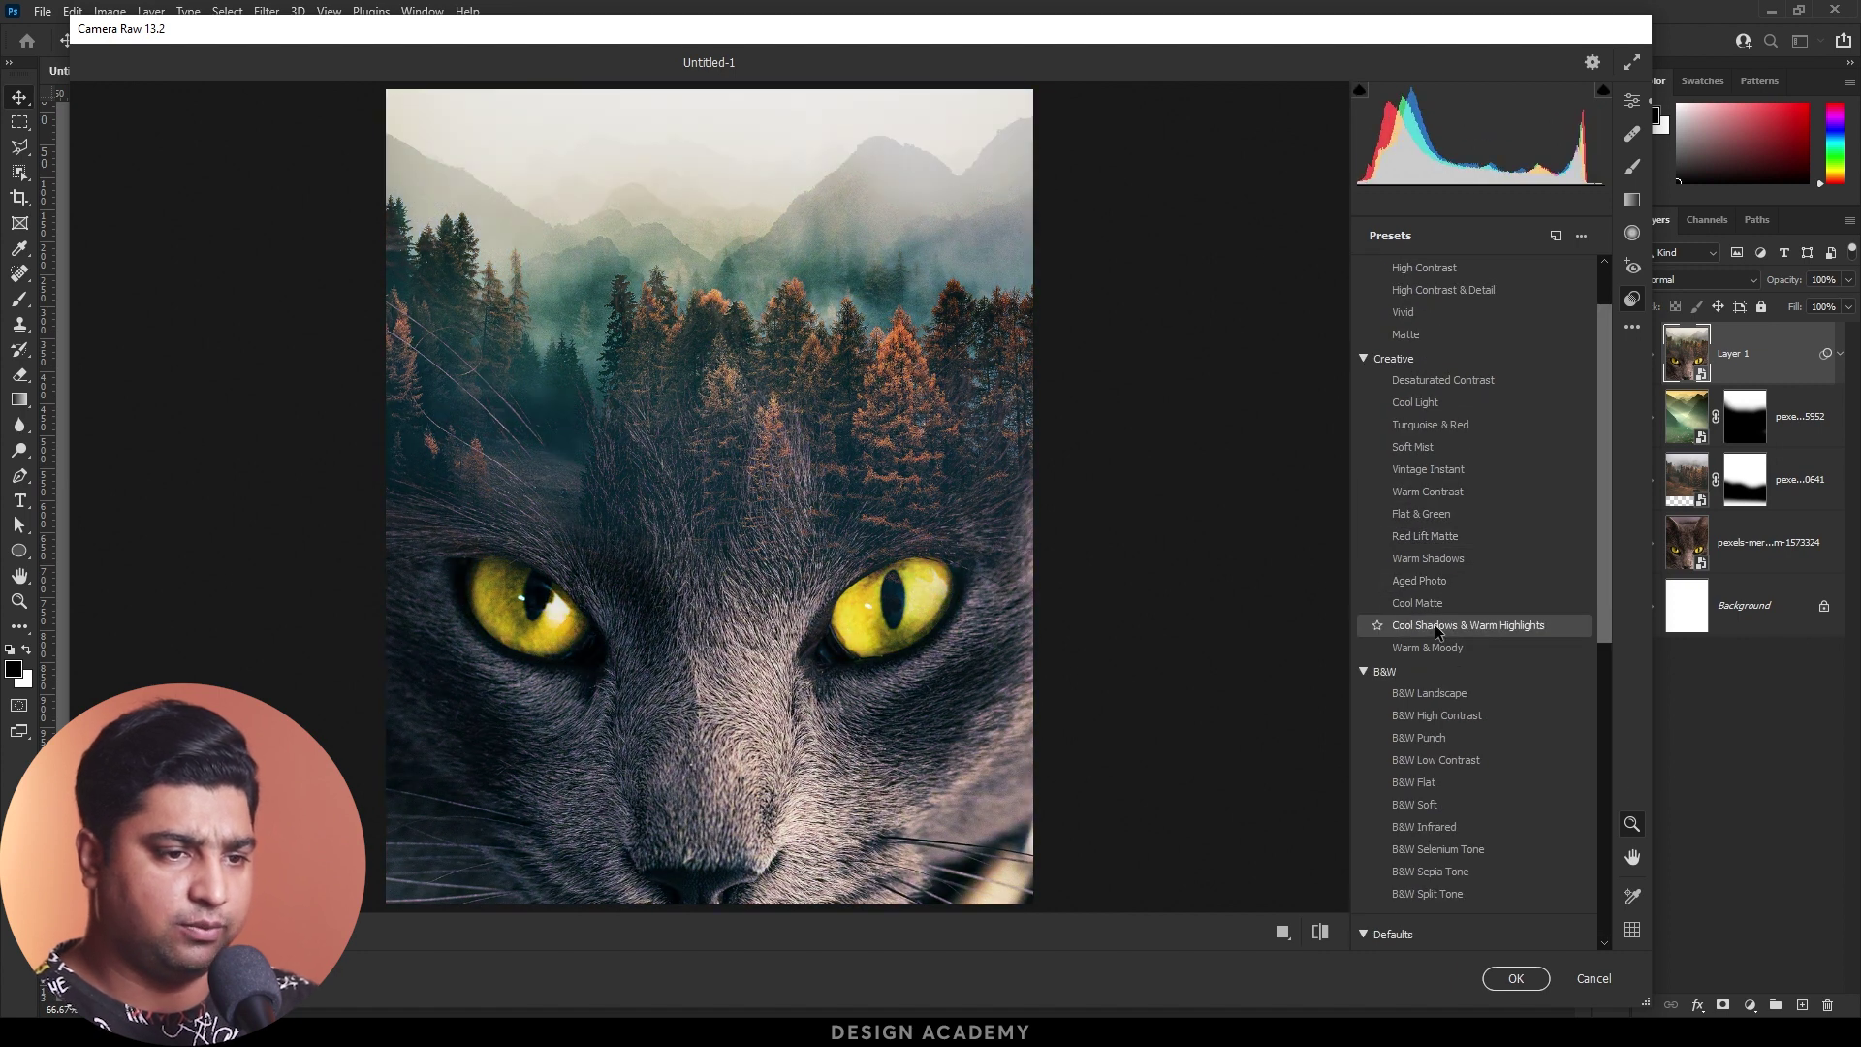
{"action": "left_click", "coordinate": [1439, 629]}
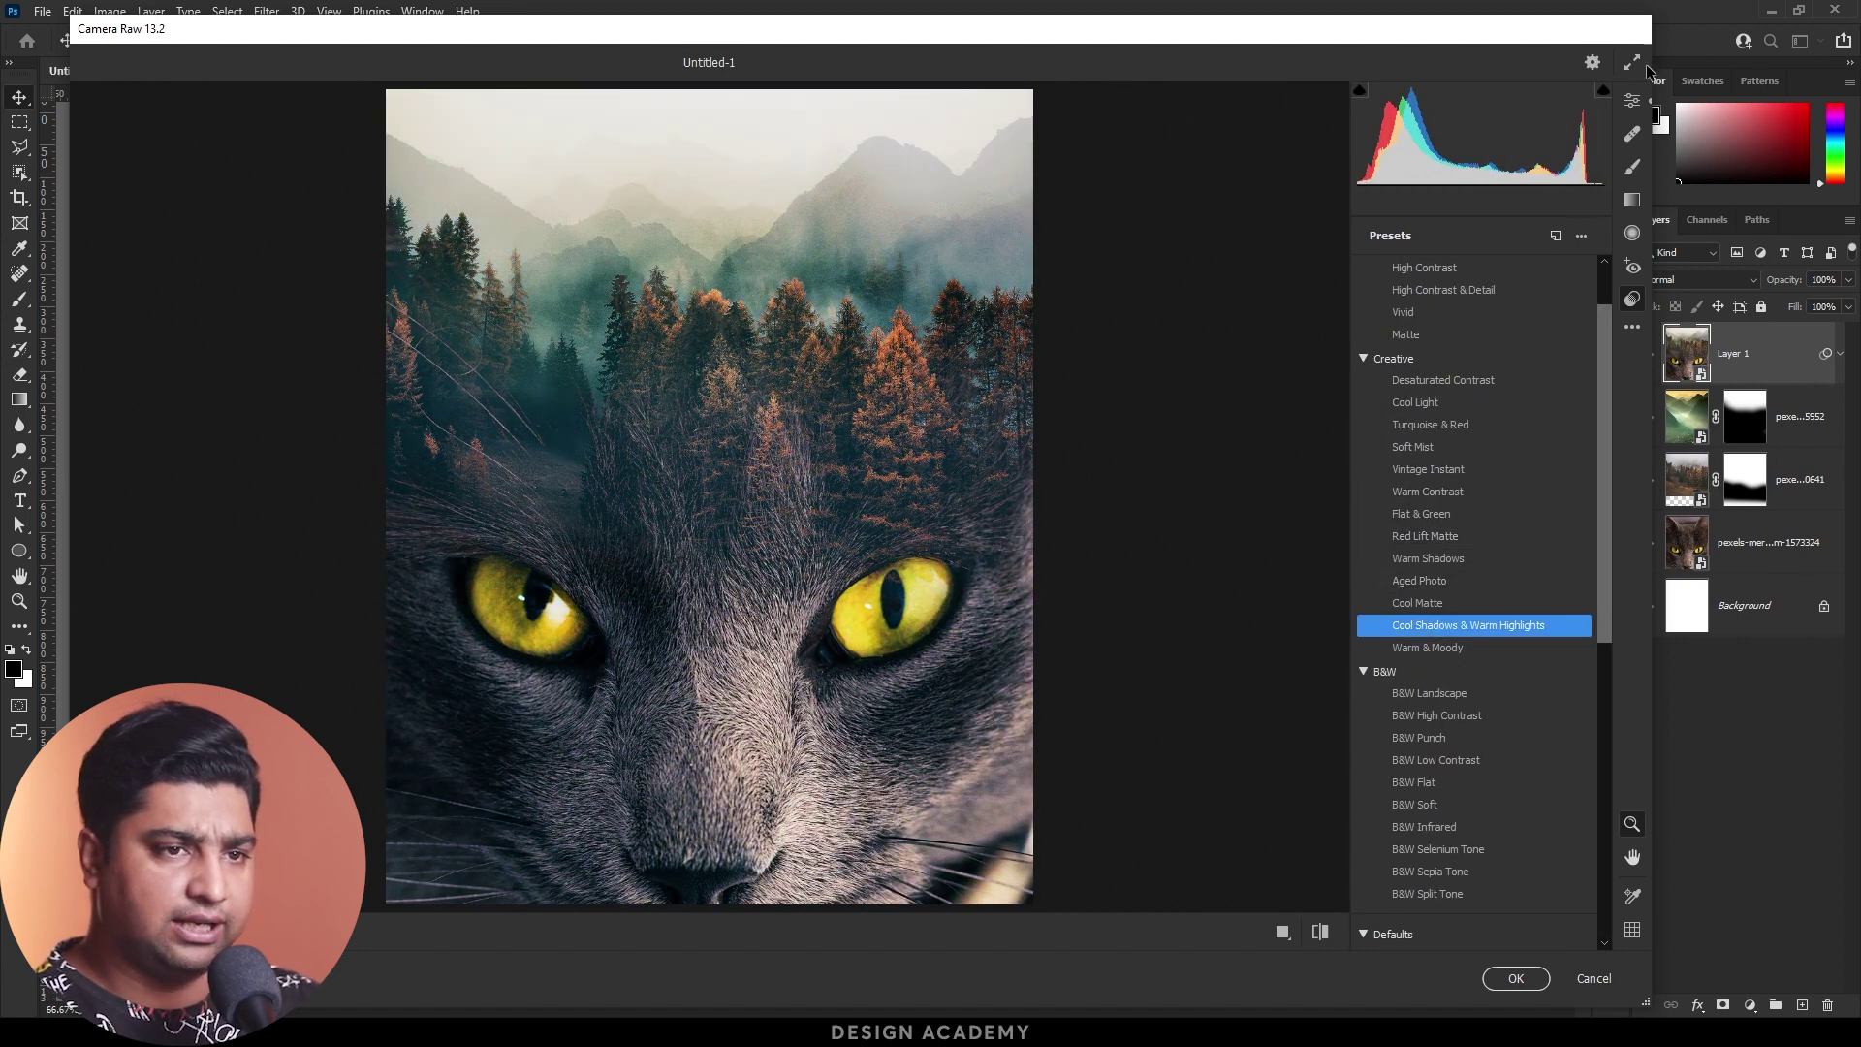
Step: Set Temperature +4, Exposure +0.50, Shadows +7, Whites +15 and Blacks -15 in the Basic adjustments
{"action": "left_click", "coordinate": [1632, 100]}
{"action": "left_click_drag", "start_coordinate": [1467, 397], "coordinate": [1481, 393]}
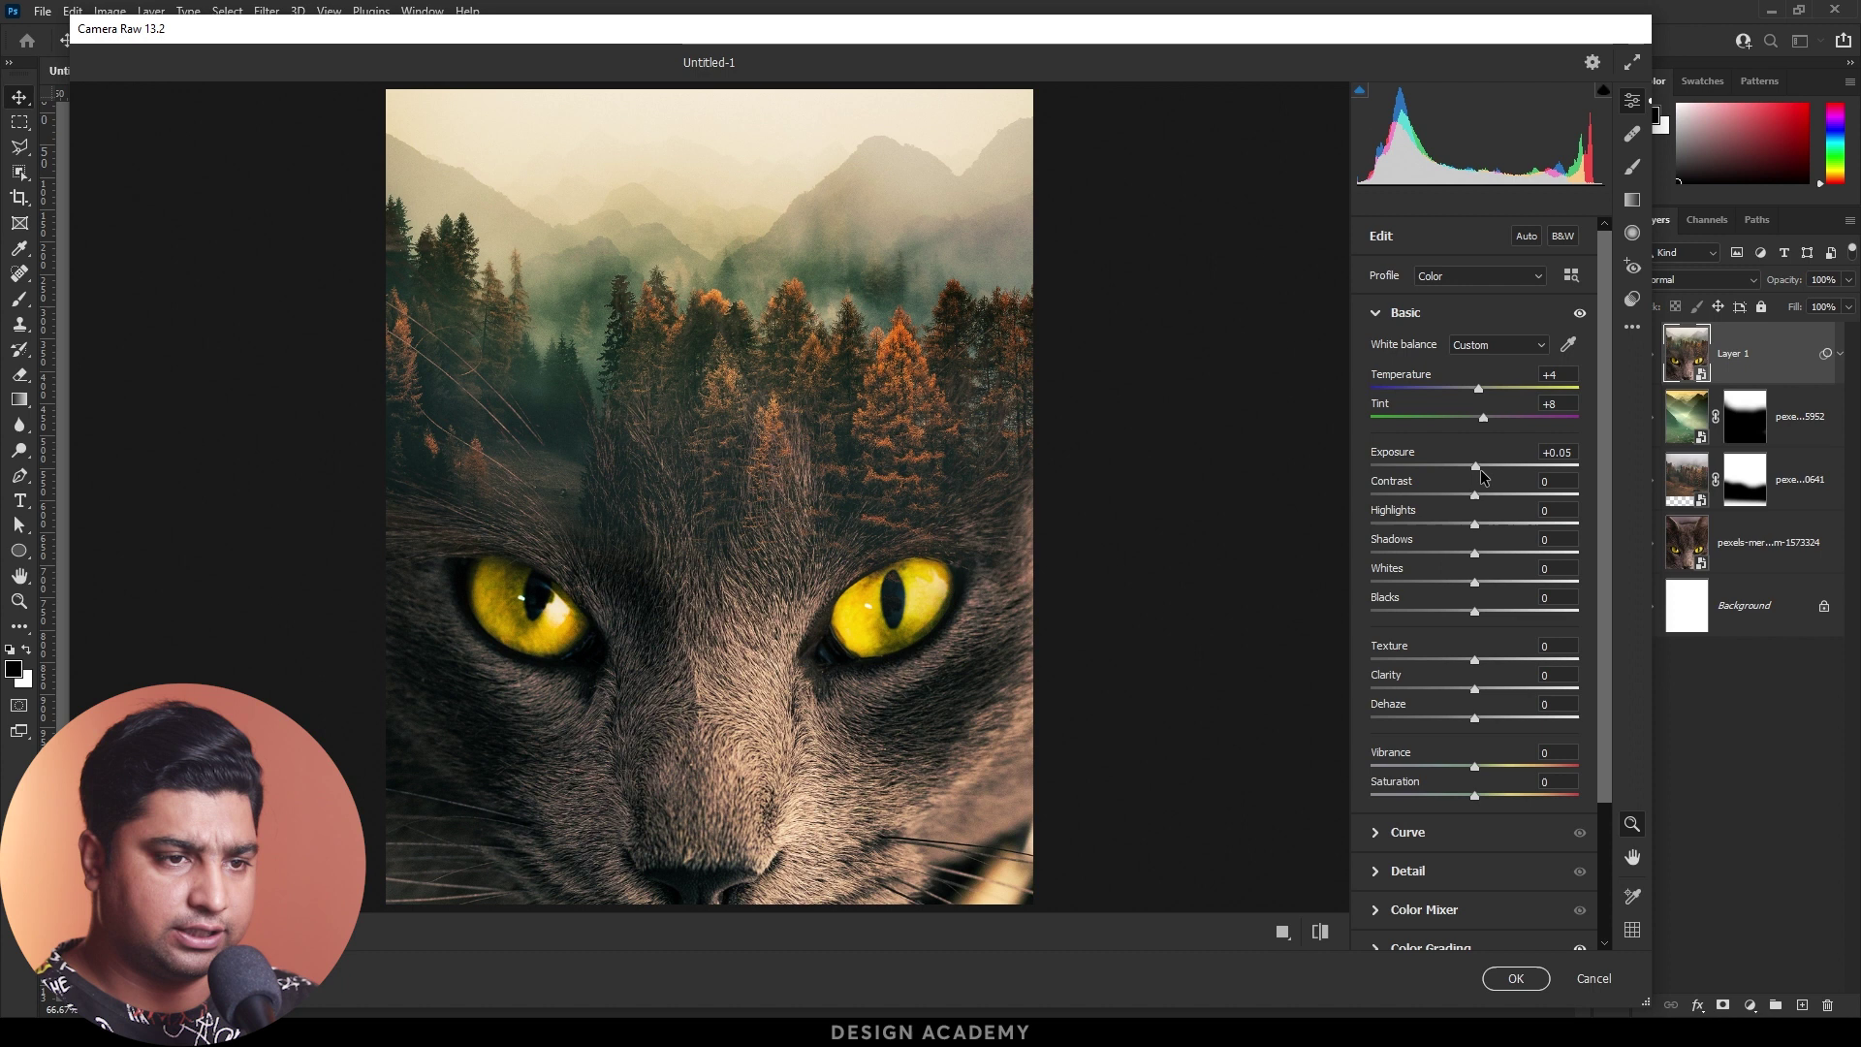
{"action": "left_click_drag", "start_coordinate": [1478, 472], "coordinate": [1486, 466]}
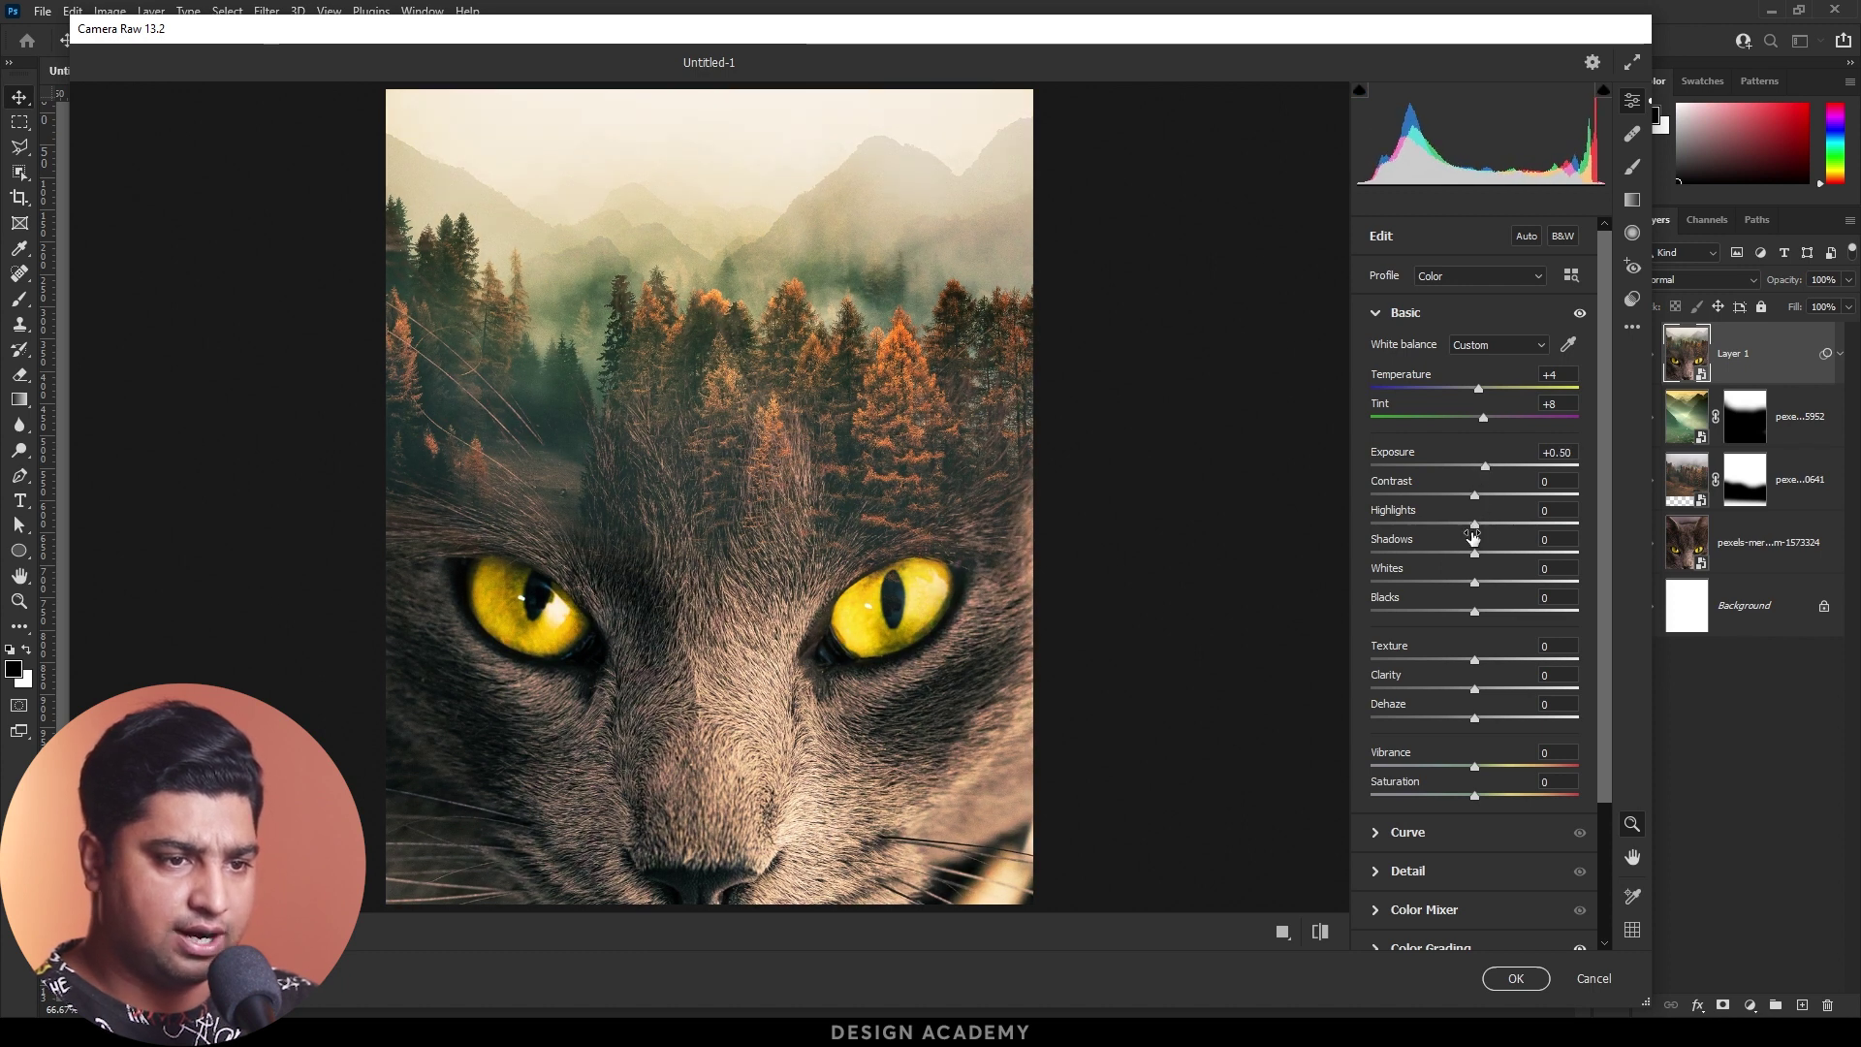
{"action": "left_click_drag", "start_coordinate": [1477, 559], "coordinate": [1459, 608]}
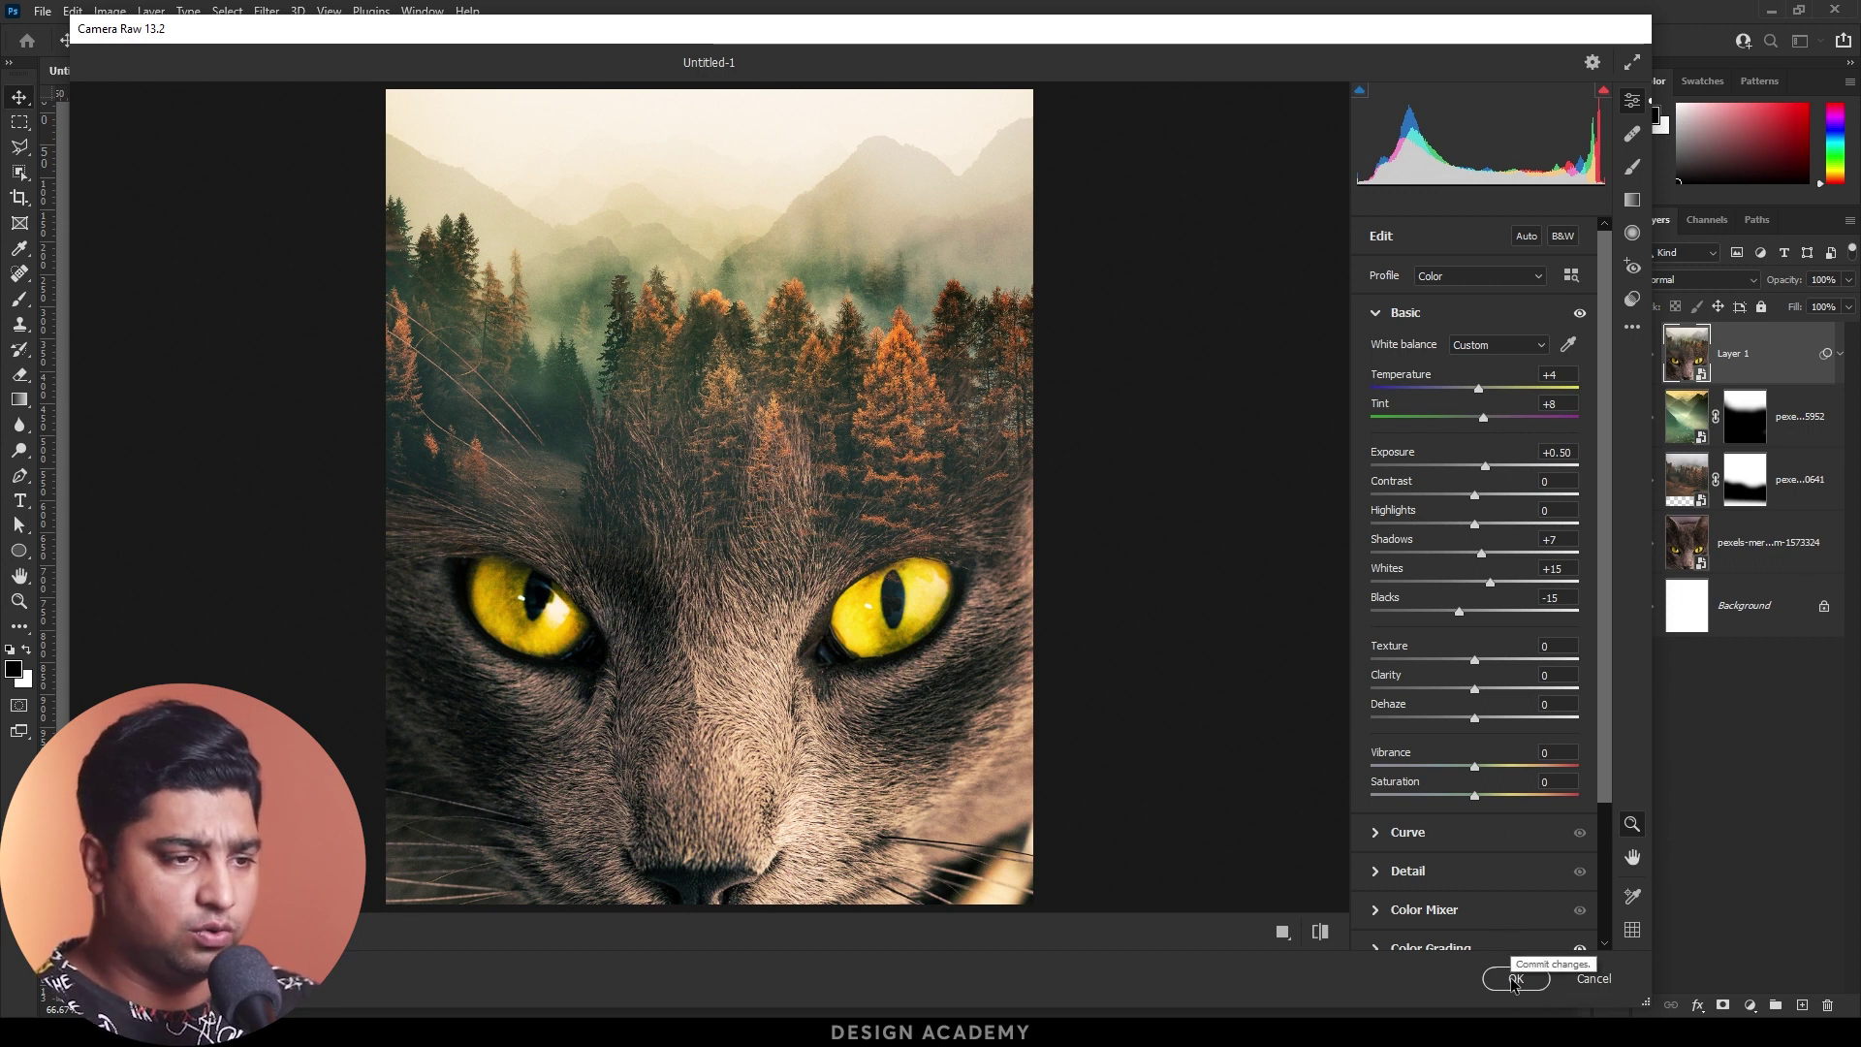
Step: Try strong sharpening in the Detail settings, reduce it to near its minimum, and apply the Camera Raw Filter to the merged layer
{"action": "left_click", "coordinate": [1633, 299]}
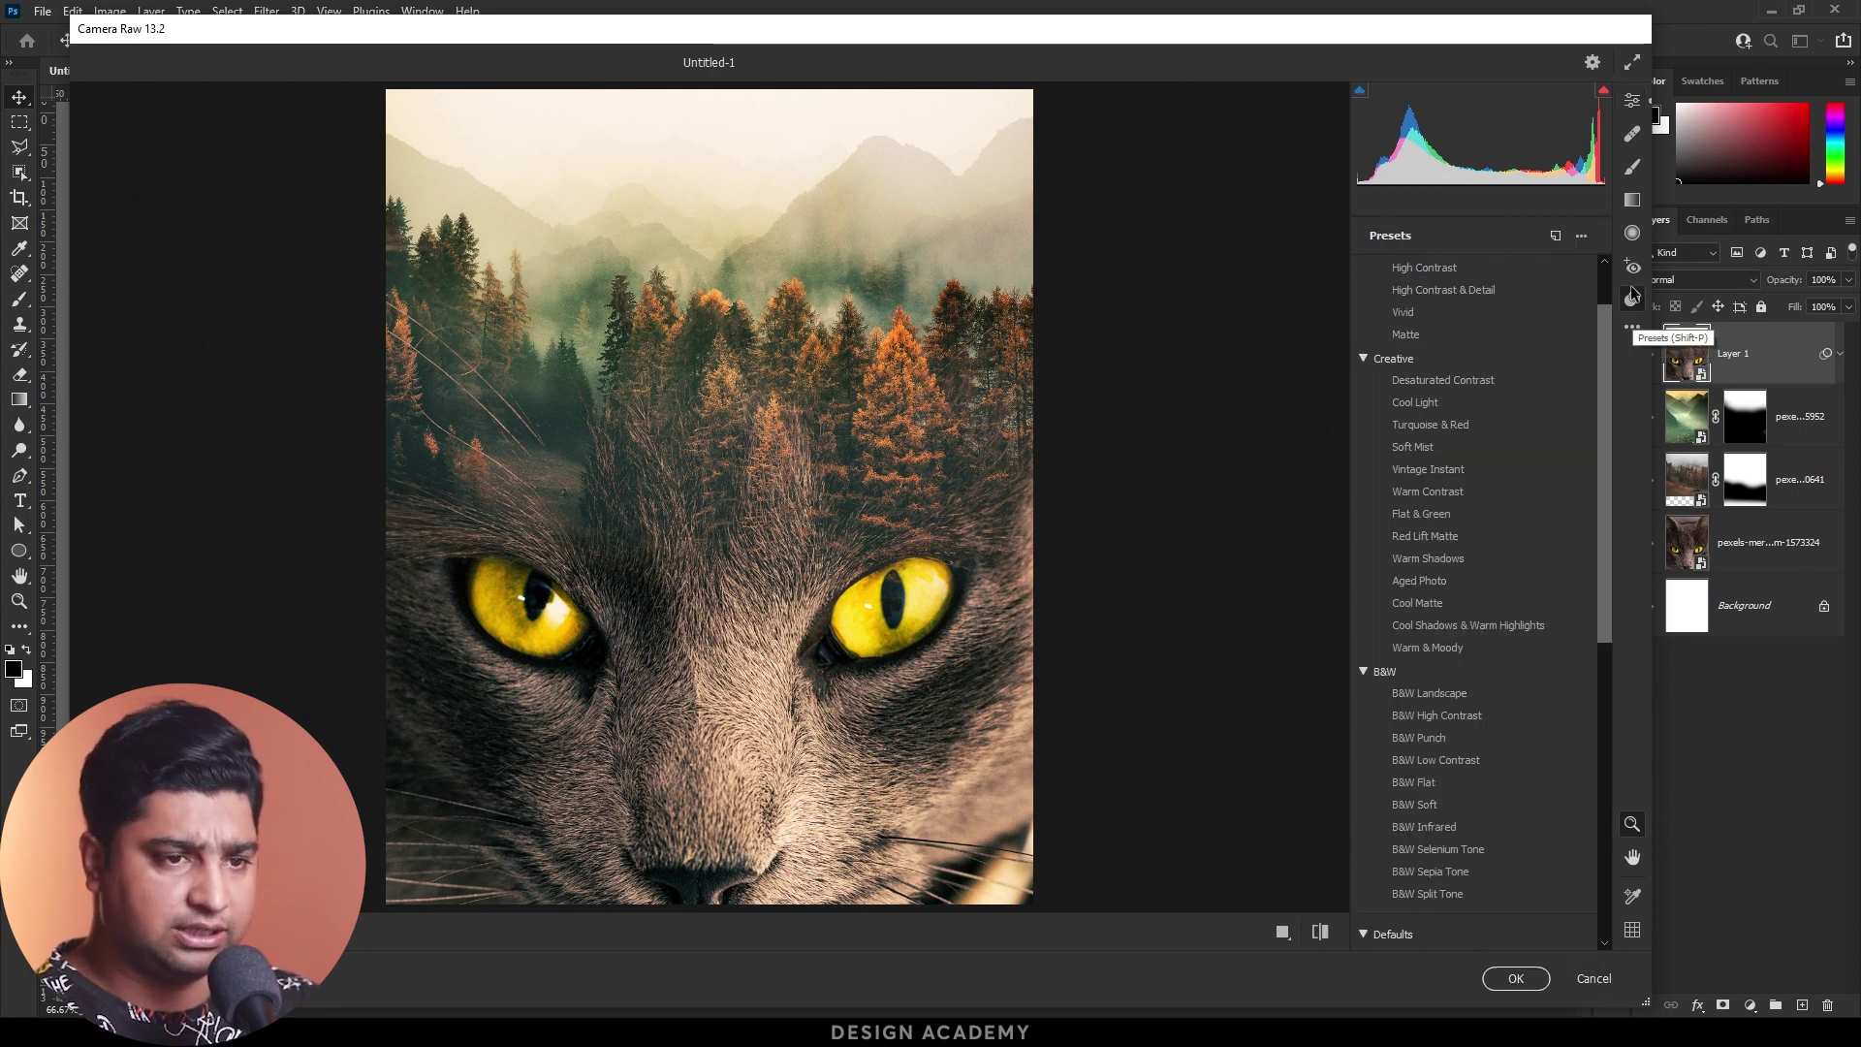
{"action": "left_click", "coordinate": [1631, 113]}
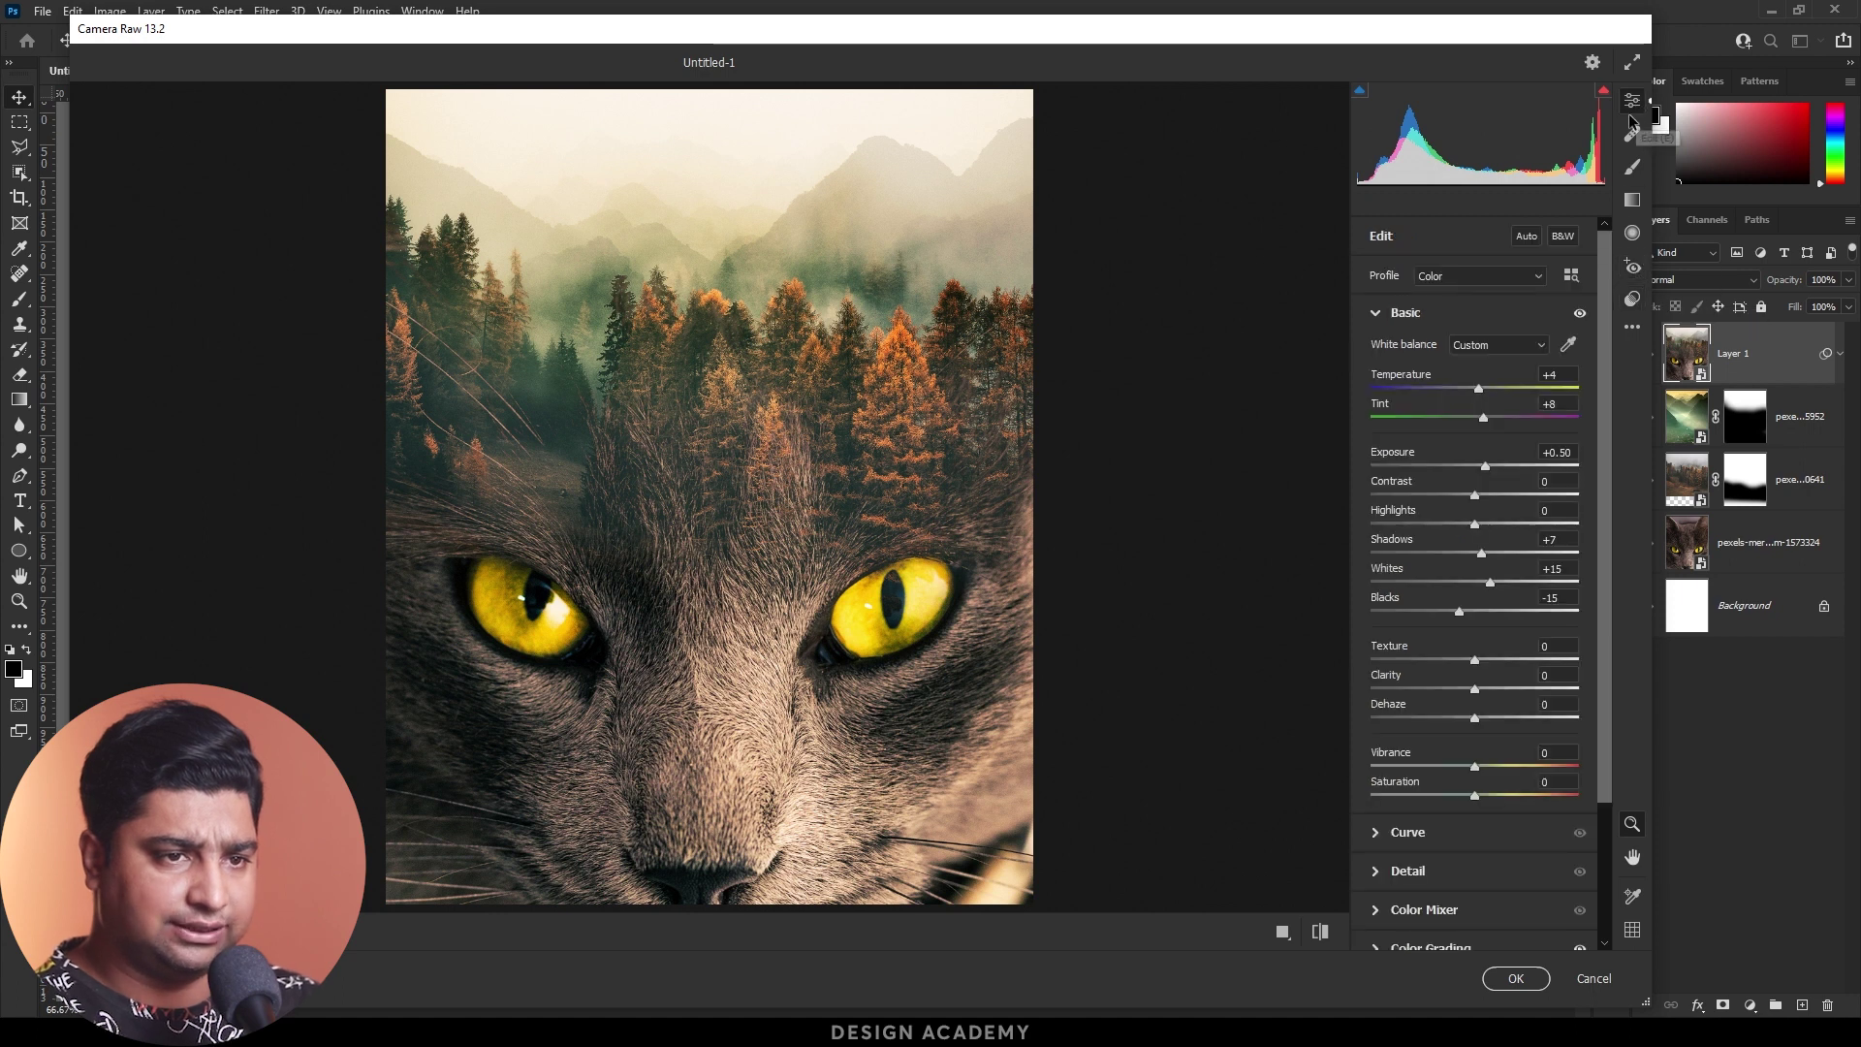
{"action": "scroll", "coordinate": [1563, 721], "scroll_direction": "down", "scroll_amount": 2}
{"action": "left_click", "coordinate": [1377, 816]}
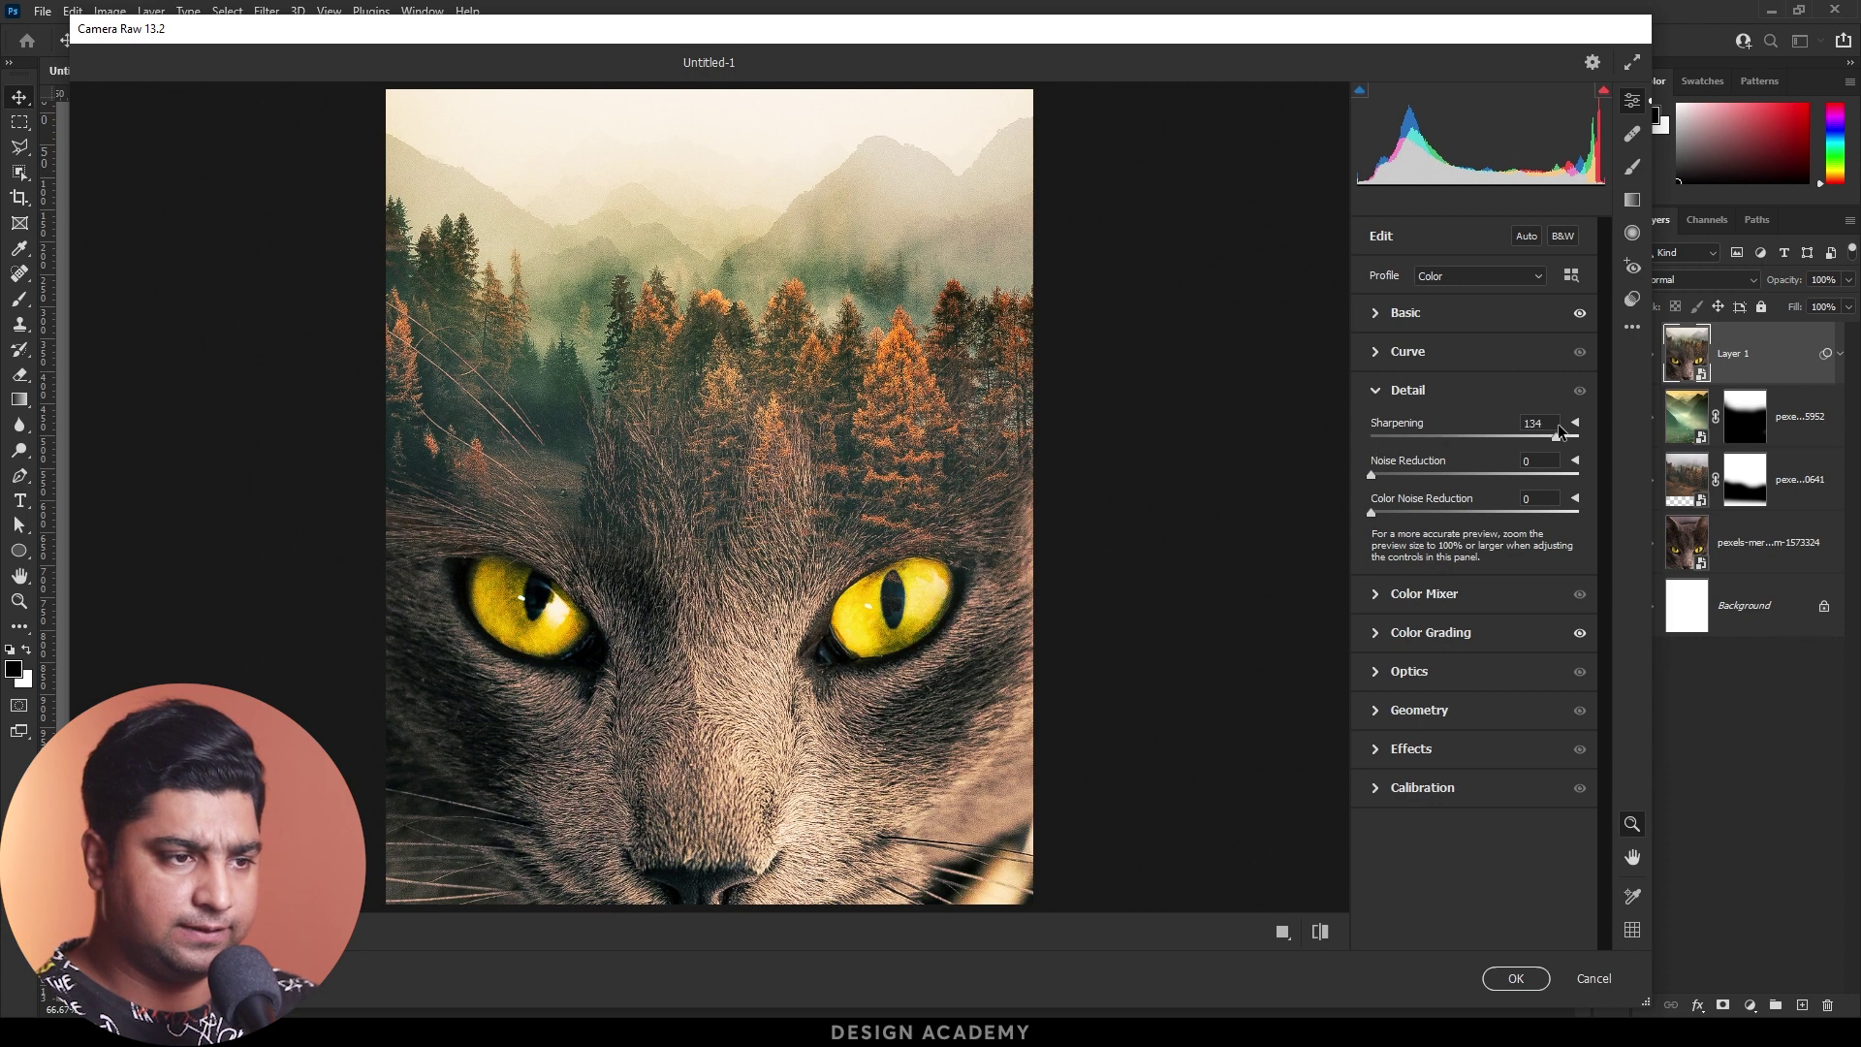
{"action": "left_click_drag", "start_coordinate": [1559, 432], "coordinate": [1265, 423]}
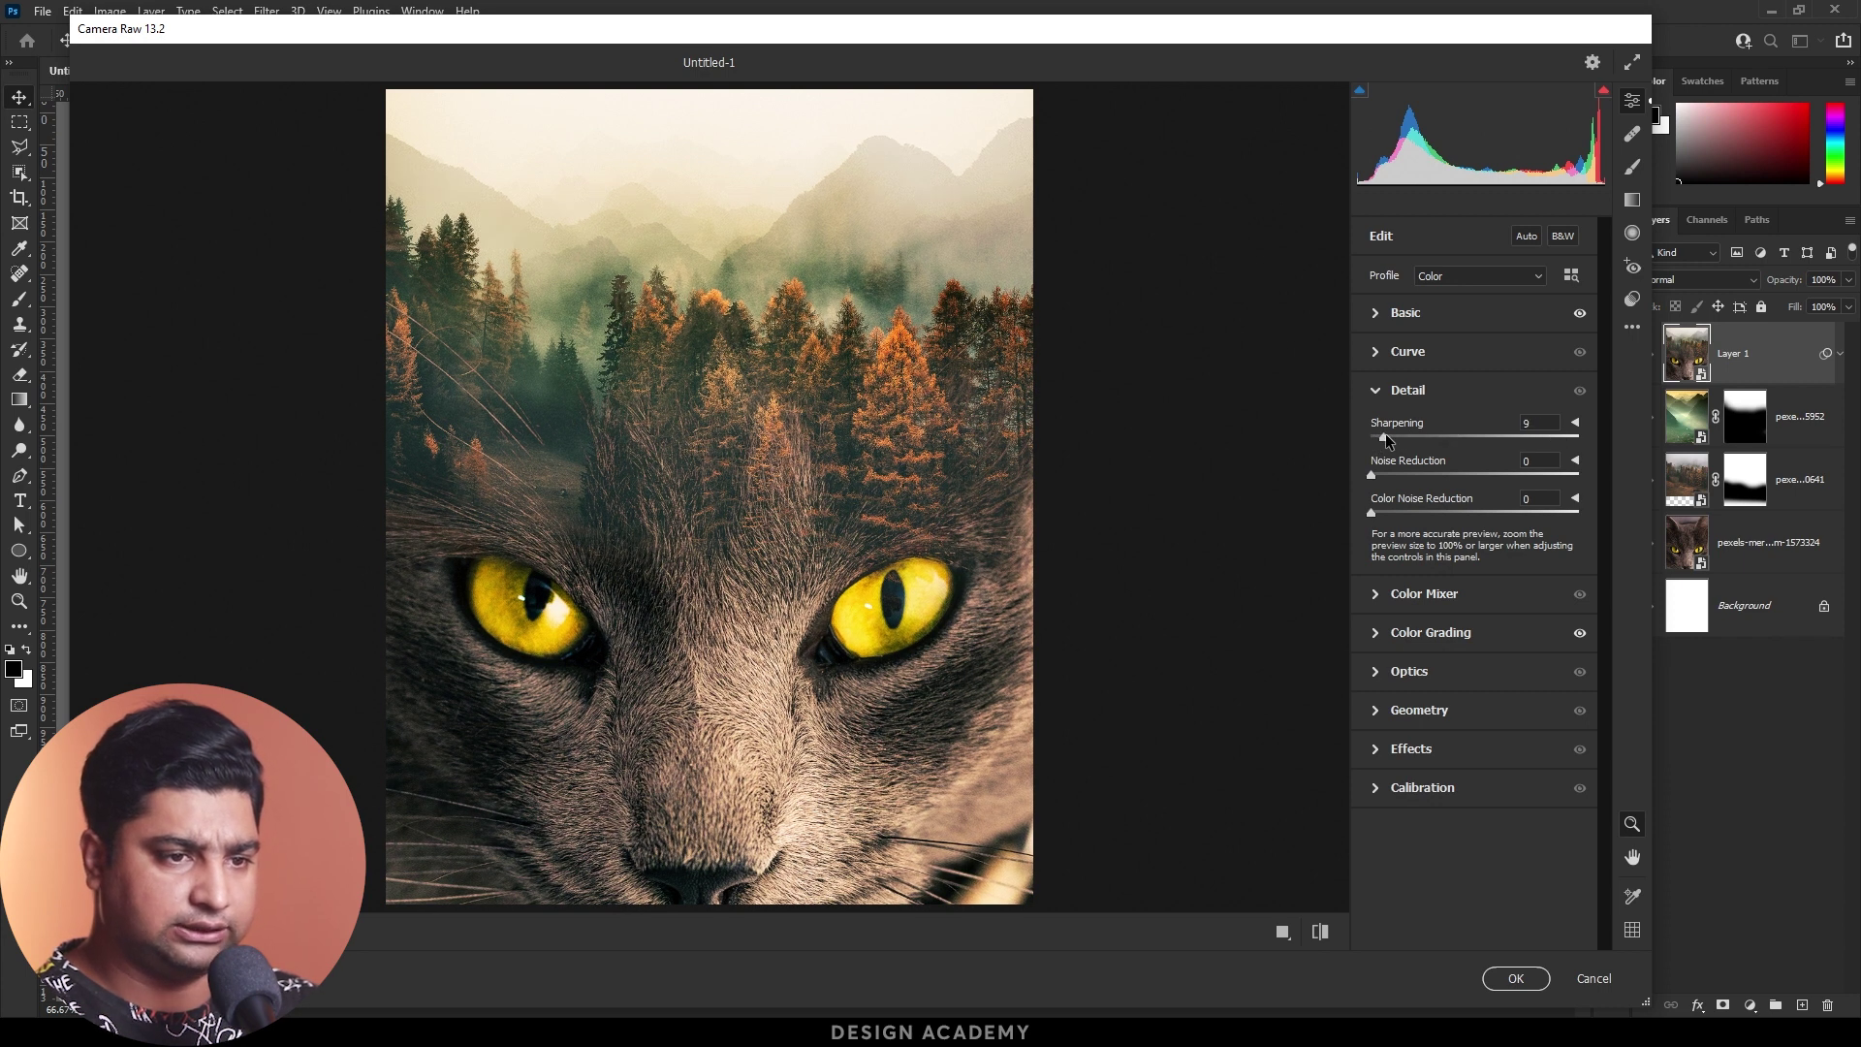
{"action": "left_click", "coordinate": [1519, 979]}
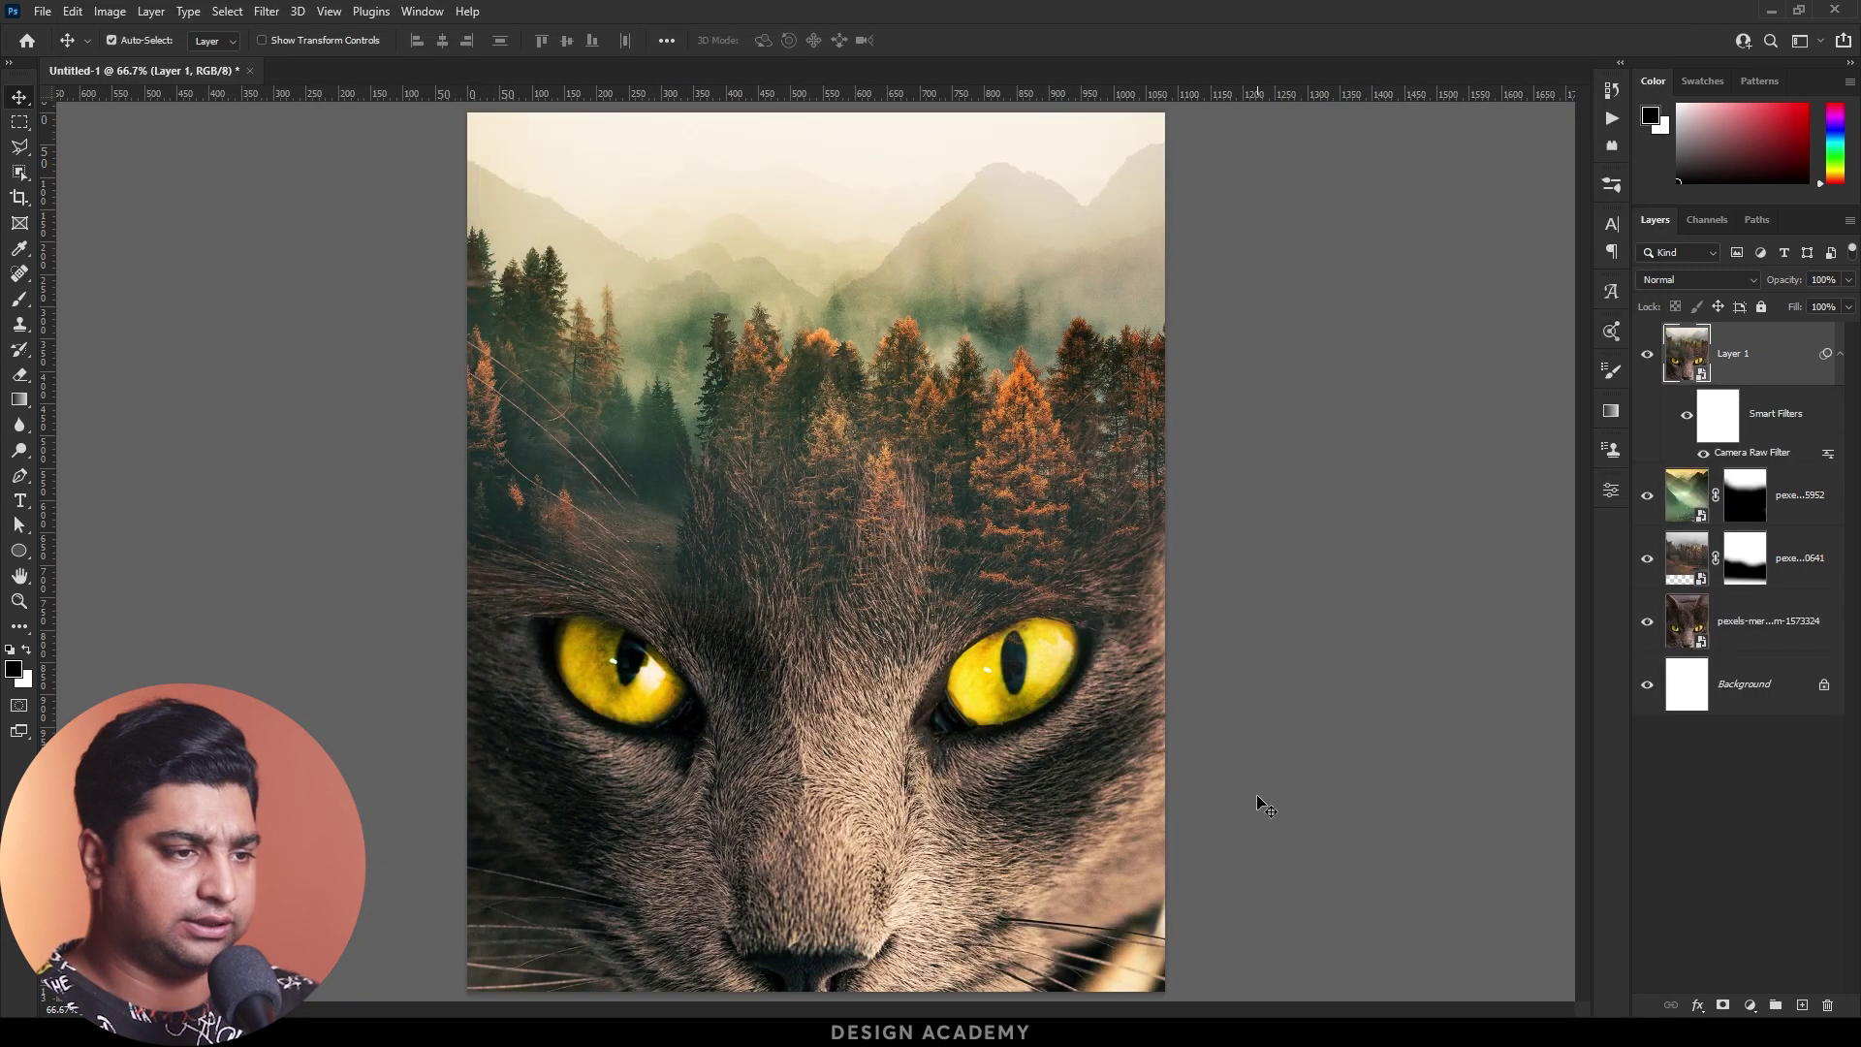